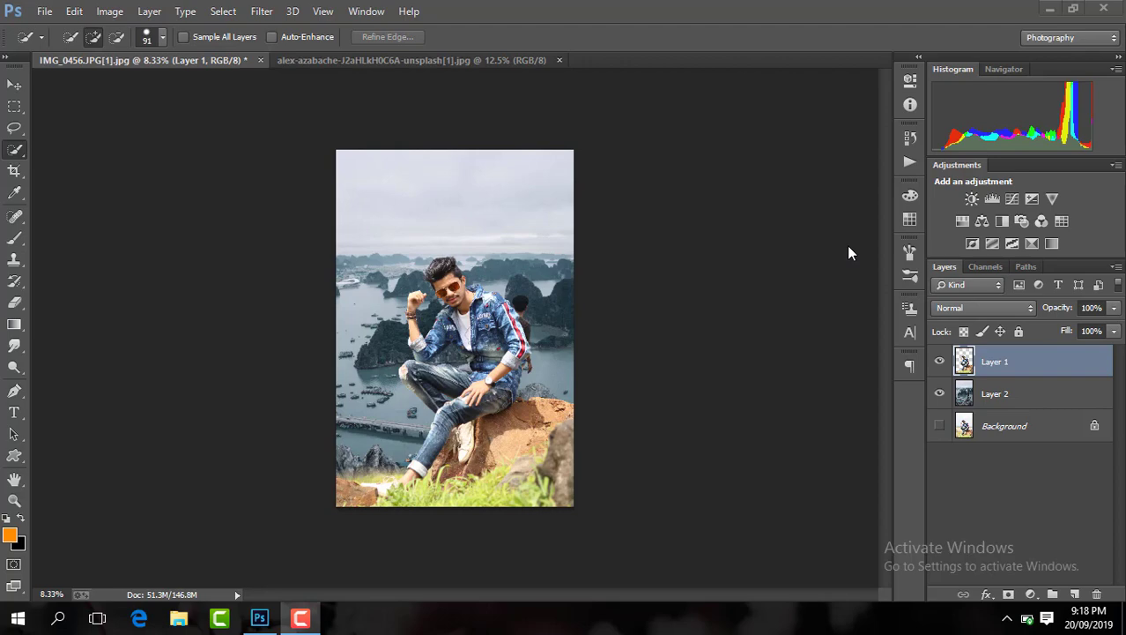
Fit the image and toggle the bay backdrop and field photo layers to compare them.
{"action": "left_click", "coordinate": [848, 245]}
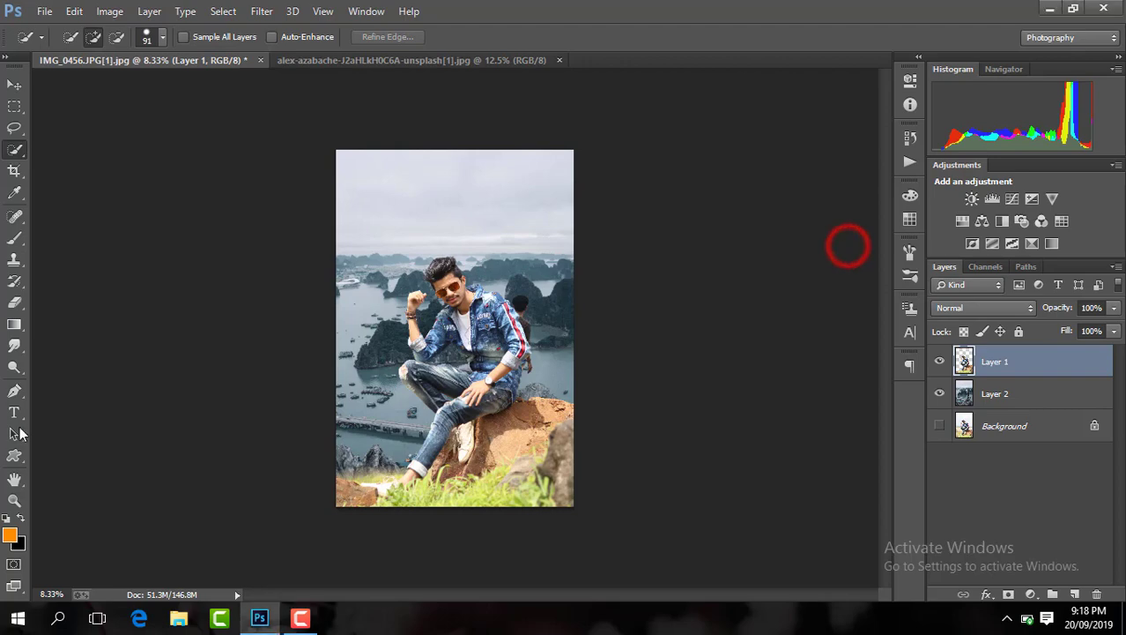
{"action": "left_click", "coordinate": [14, 479]}
{"action": "left_click", "coordinate": [258, 39]}
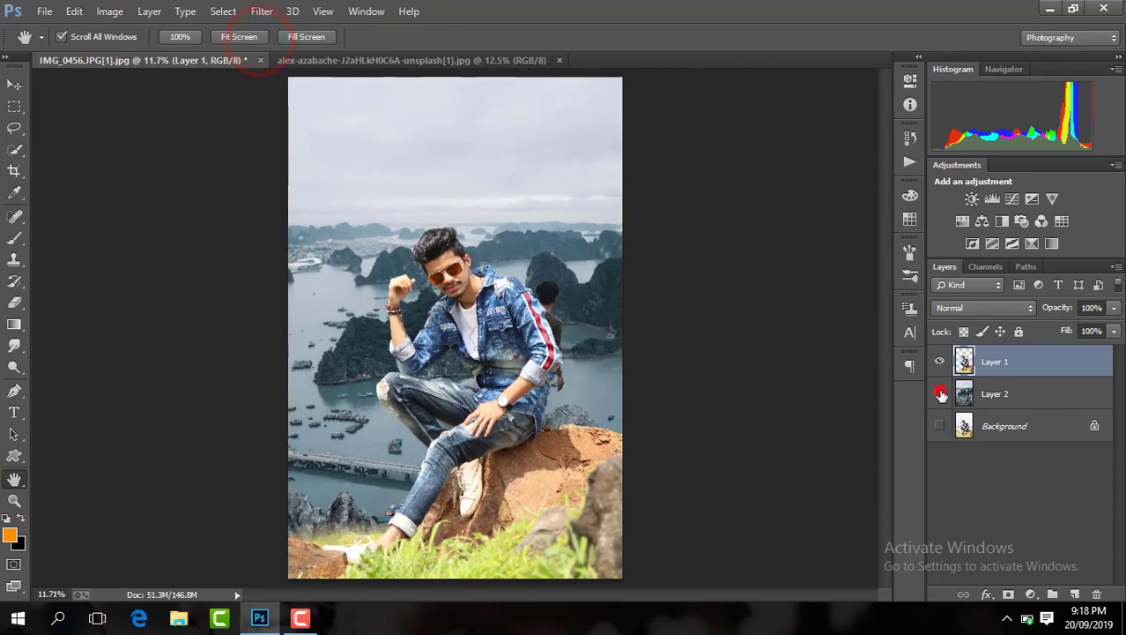
{"action": "left_click_drag", "start_coordinate": [940, 394], "coordinate": [940, 426]}
{"action": "left_click", "coordinate": [940, 426]}
{"action": "left_click", "coordinate": [940, 425]}
{"action": "left_click", "coordinate": [939, 426]}
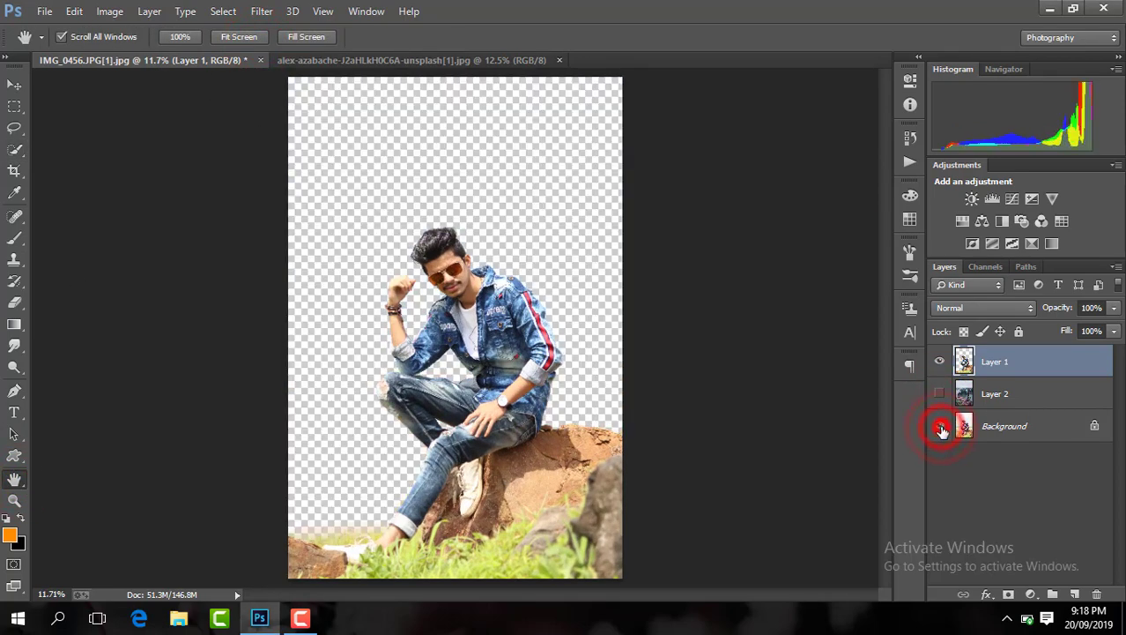
{"action": "left_click", "coordinate": [939, 427]}
{"action": "left_click", "coordinate": [940, 426]}
{"action": "left_click", "coordinate": [940, 394]}
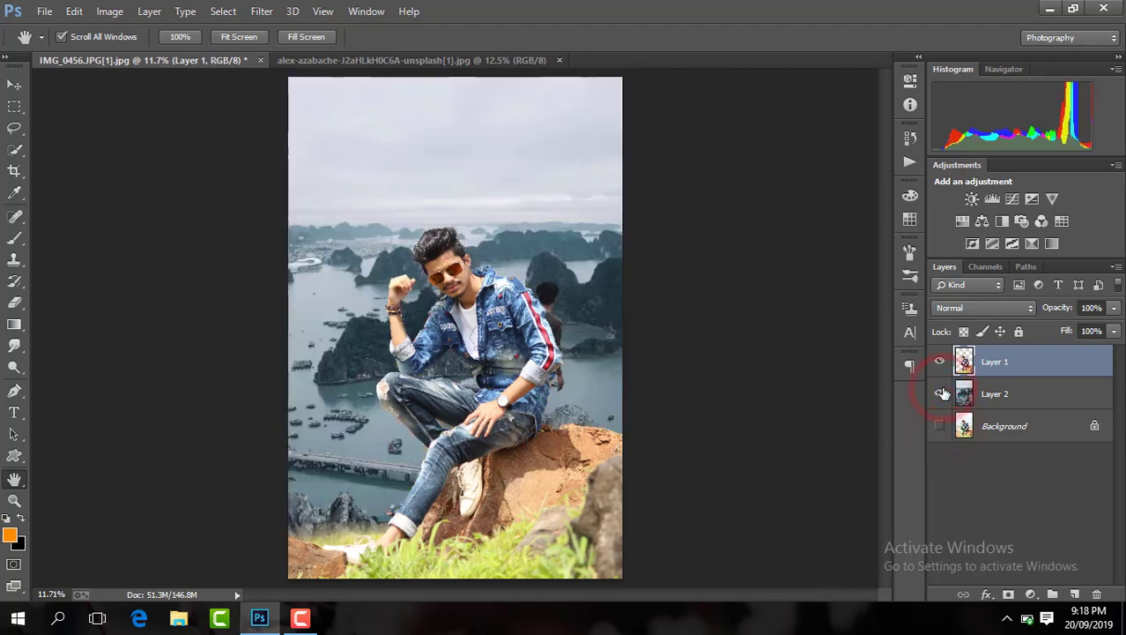
Zoom in on the background man and duplicate the bay backdrop Layer 2 as Layer 2 copy.
{"action": "key", "text": "ctrl+plus"}
{"action": "key", "text": "ctrl+plus"}
{"action": "key", "text": "ctrl+minus"}
{"action": "key", "text": "ctrl+minus"}
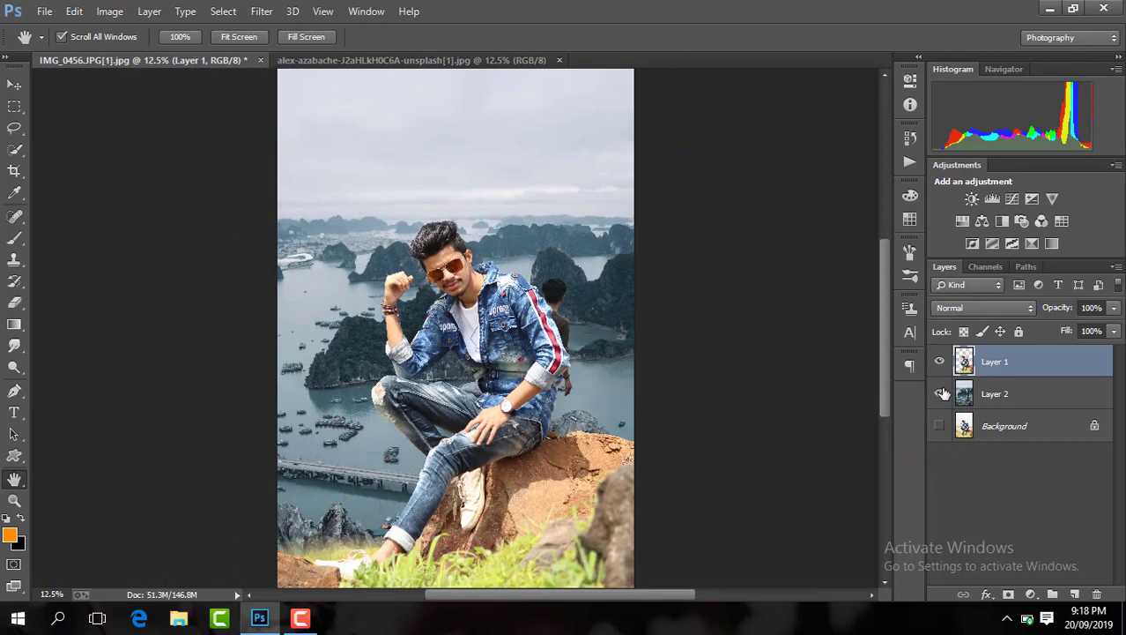
{"action": "key", "text": "ctrl+plus"}
{"action": "left_click_drag", "start_coordinate": [552, 590], "coordinate": [611, 592]}
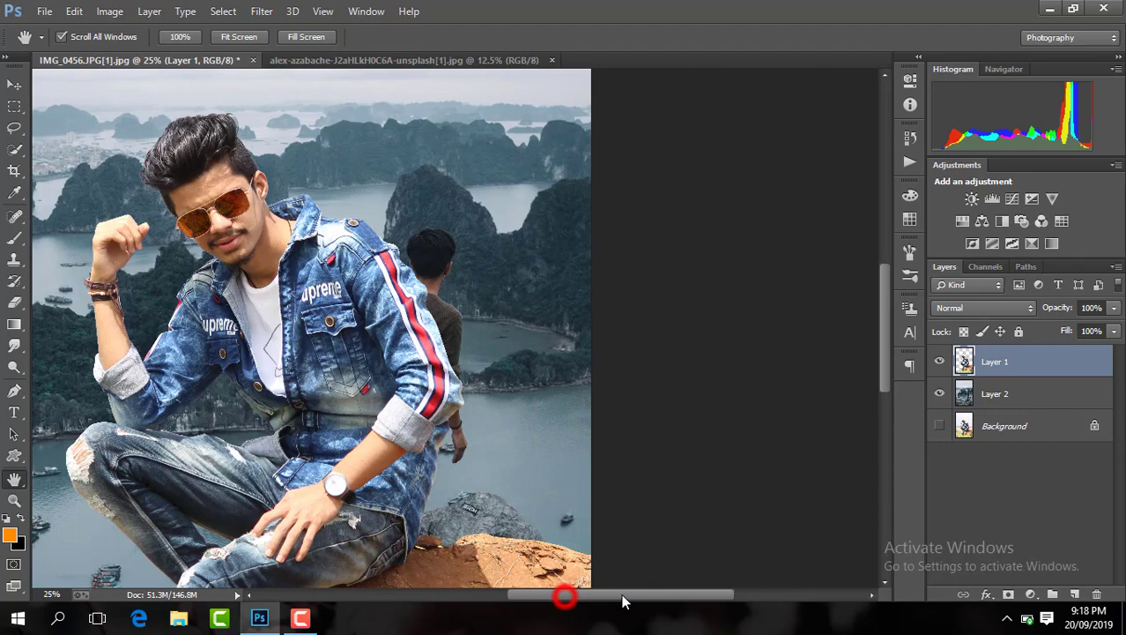
{"action": "left_click", "coordinate": [940, 361]}
{"action": "left_click", "coordinate": [940, 361]}
{"action": "key", "text": "ctrl+plus"}
{"action": "key", "text": "ctrl+plus"}
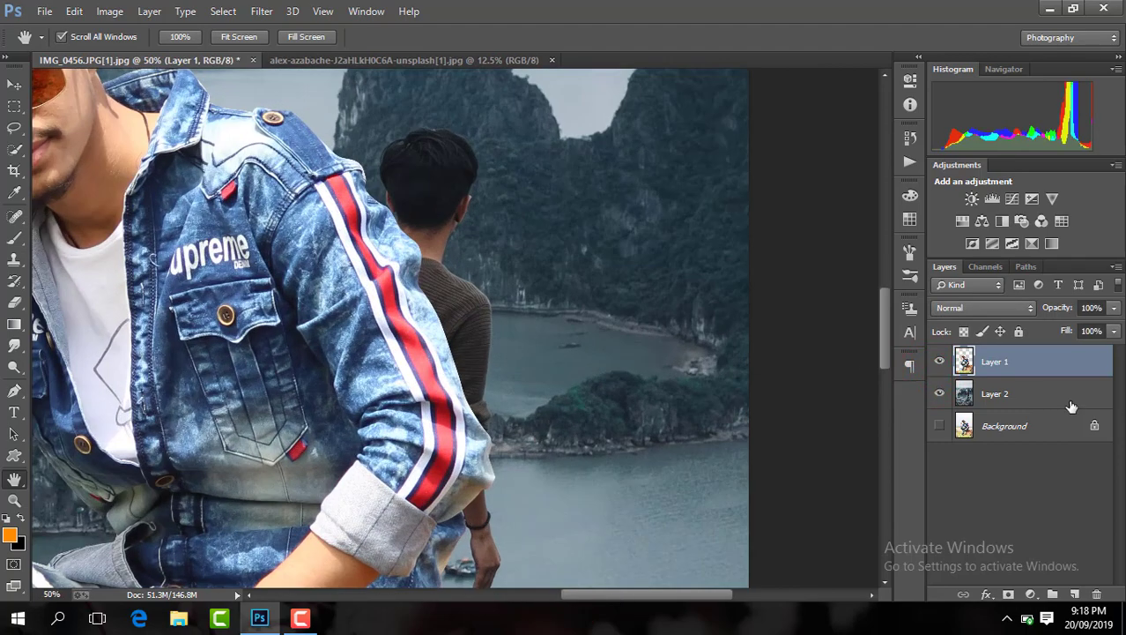
{"action": "left_click", "coordinate": [1070, 397]}
{"action": "key", "text": "ctrl+j"}
{"action": "key", "text": "ctrl+plus"}
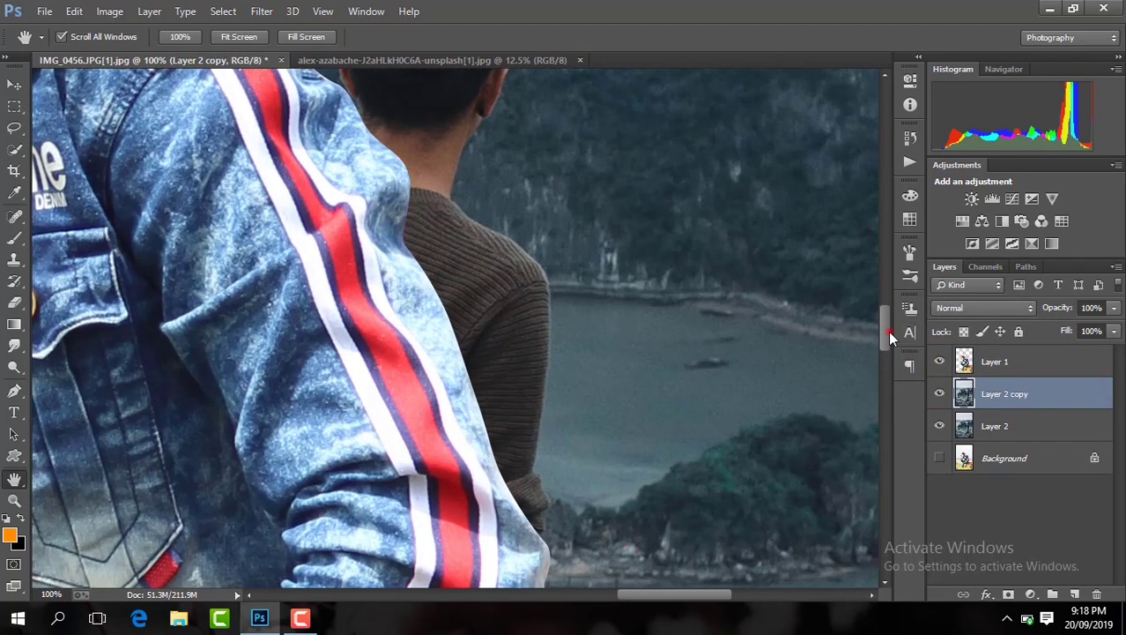
Switch to the Clone Stamp tool with a 261 px brush.
{"action": "left_click_drag", "start_coordinate": [885, 338], "coordinate": [881, 313]}
{"action": "left_click", "coordinate": [18, 256]}
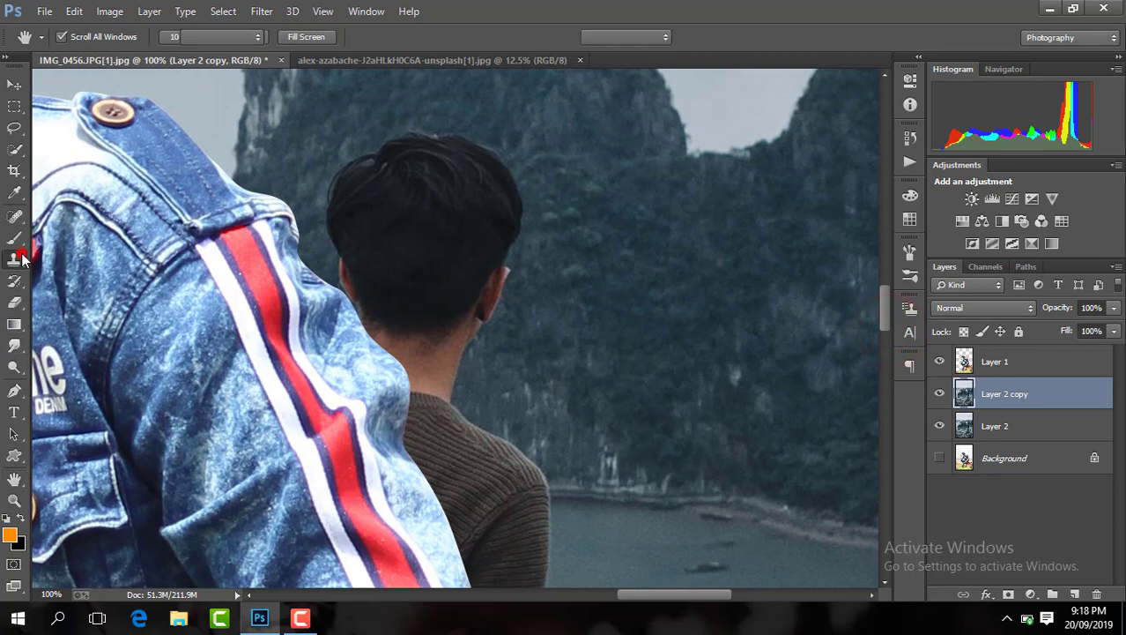
{"action": "left_click", "coordinate": [81, 39]}
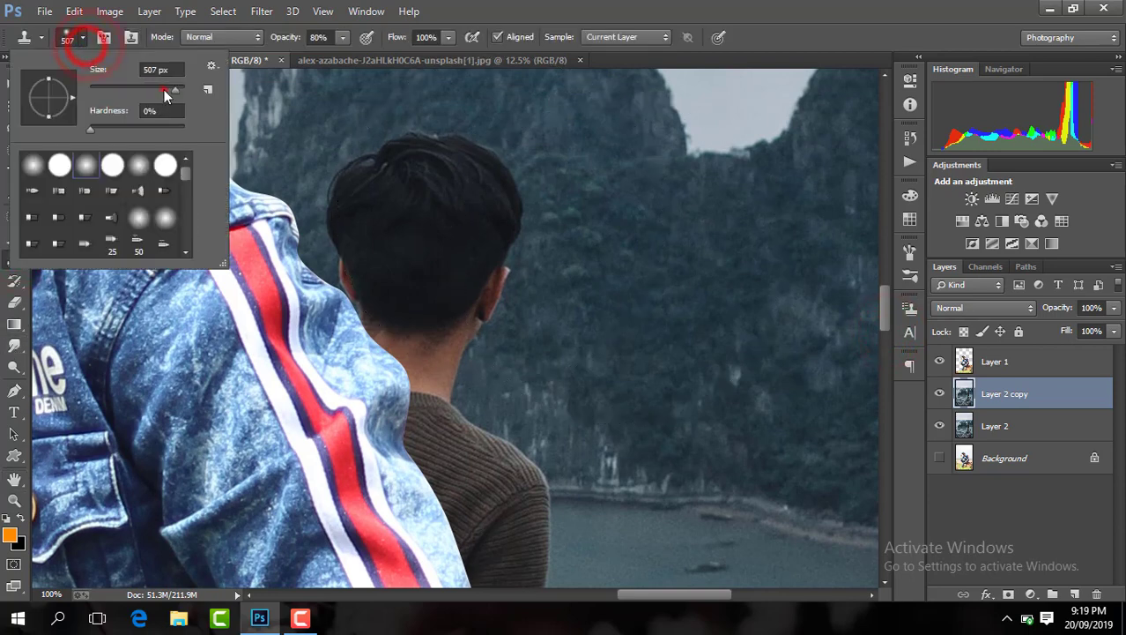
{"action": "left_click_drag", "start_coordinate": [164, 90], "coordinate": [151, 90]}
Clone cliff texture over the background man's head and shoulders.
{"action": "left_click", "coordinate": [648, 273], "text": "alt"}
{"action": "left_click", "coordinate": [480, 199]}
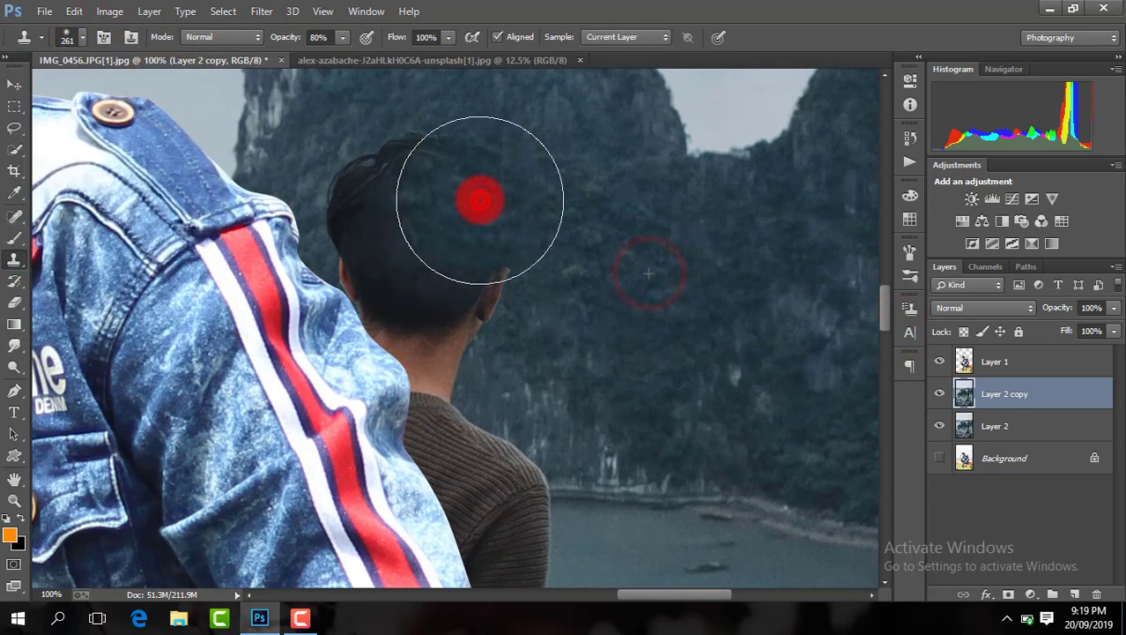
{"action": "left_click", "coordinate": [540, 126], "text": "alt"}
{"action": "left_click", "coordinate": [382, 194]}
{"action": "left_click", "coordinate": [616, 324], "text": "alt"}
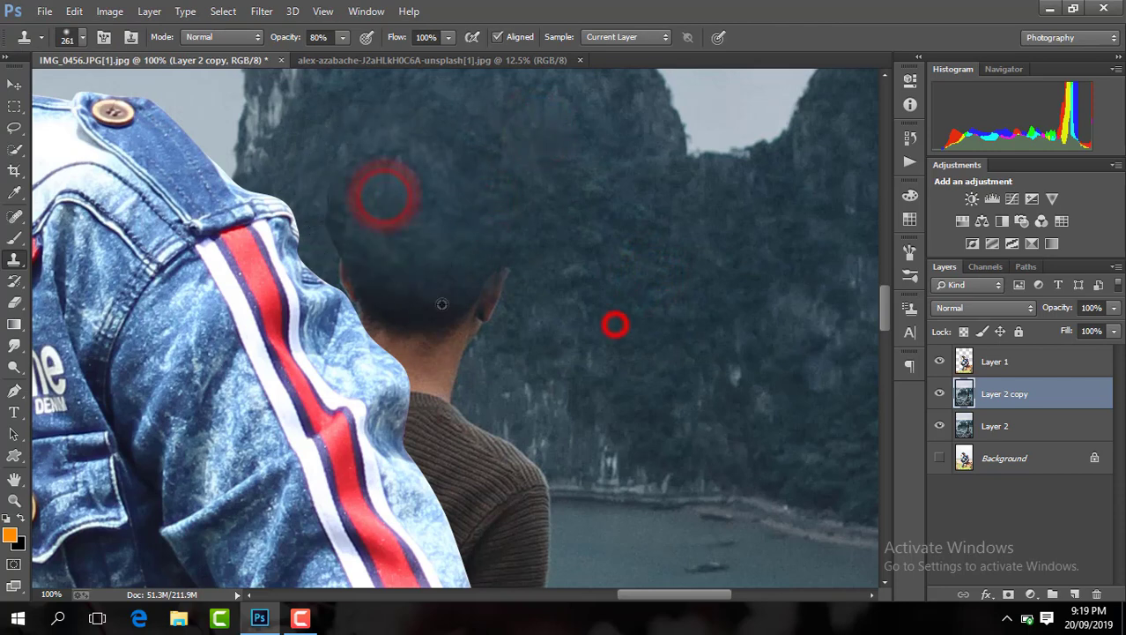
{"action": "left_click", "coordinate": [442, 304]}
{"action": "left_click", "coordinate": [548, 409], "text": "alt"}
{"action": "left_click", "coordinate": [435, 398]}
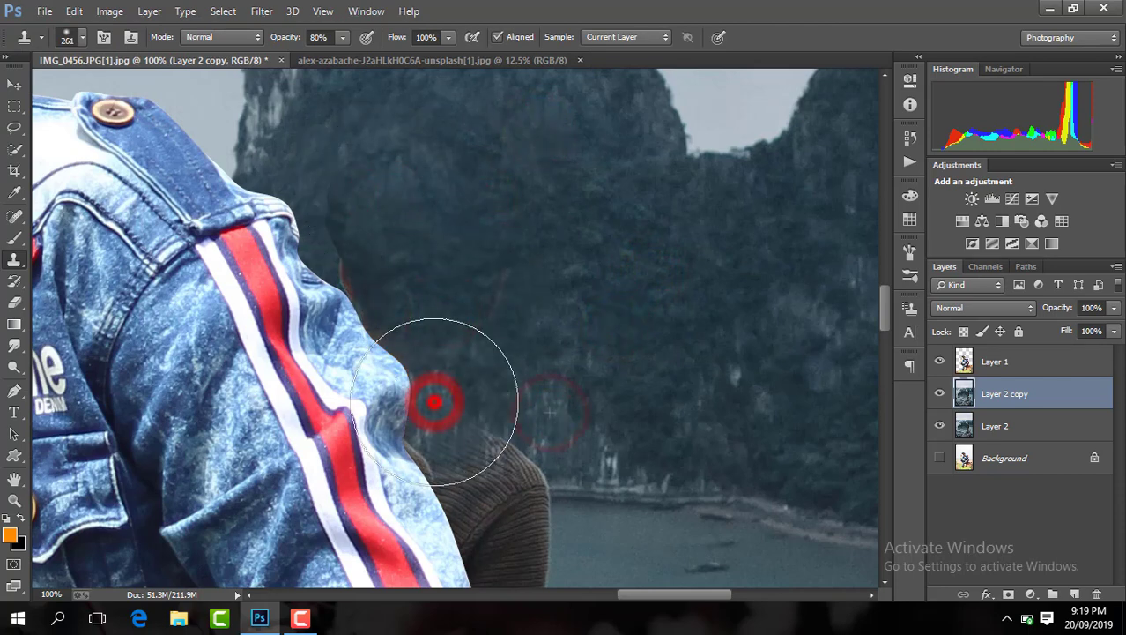
{"action": "left_click", "coordinate": [402, 295]}
{"action": "left_click", "coordinate": [629, 244], "text": "alt"}
{"action": "left_click", "coordinate": [516, 275]}
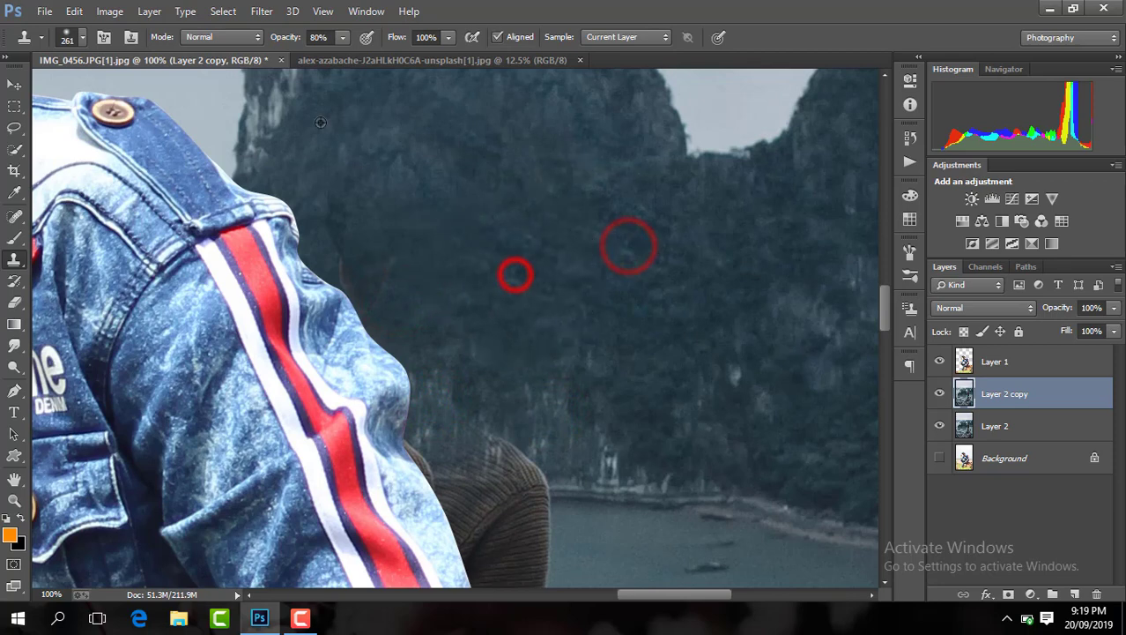
{"action": "left_click", "coordinate": [321, 124], "text": "alt"}
{"action": "left_click", "coordinate": [359, 245]}
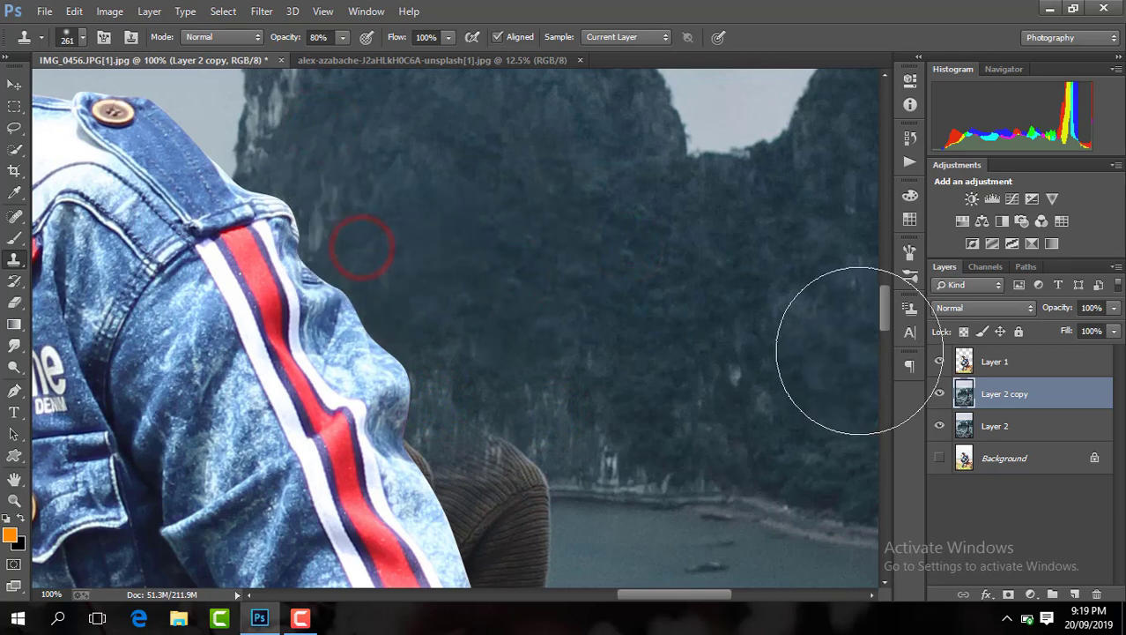
Clone water texture over the man's brown sweater beside the sleeve.
{"action": "left_click_drag", "start_coordinate": [883, 324], "coordinate": [882, 350]}
{"action": "left_click", "coordinate": [613, 269], "text": "alt"}
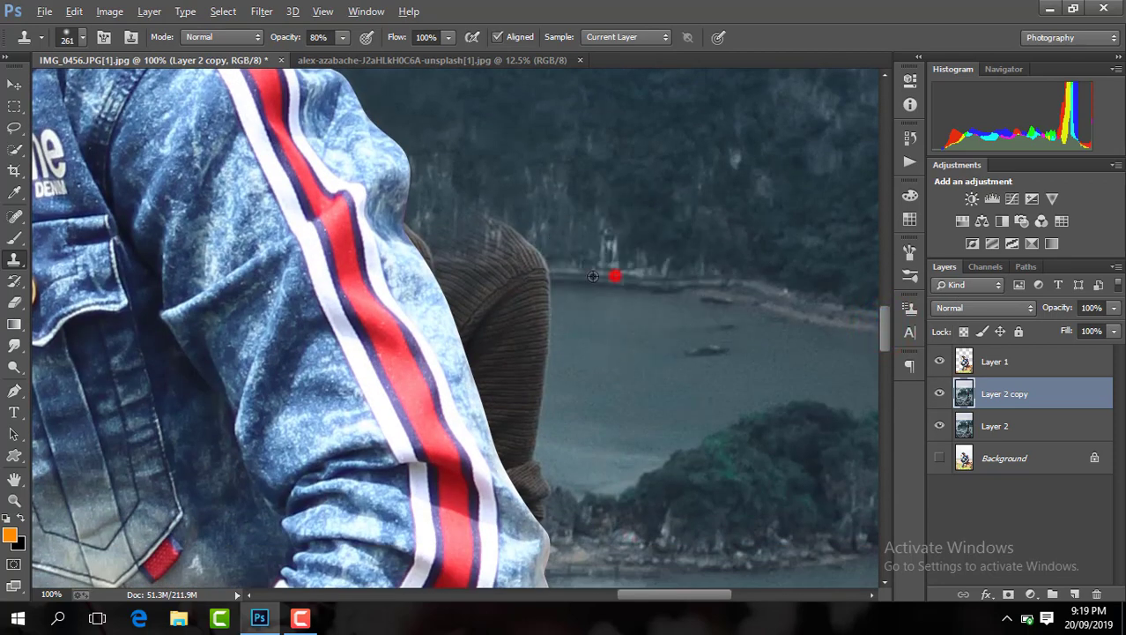
{"action": "left_click", "coordinate": [524, 264]}
{"action": "left_click", "coordinate": [473, 259]}
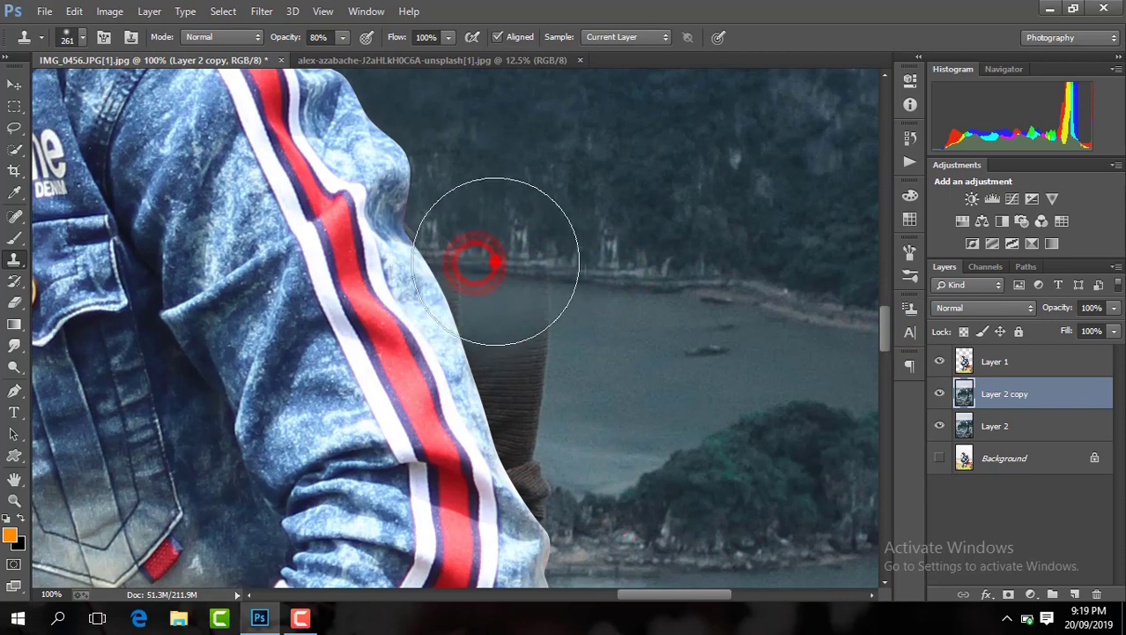
{"action": "left_click", "coordinate": [496, 262]}
{"action": "left_click", "coordinate": [593, 365], "text": "alt"}
{"action": "left_click", "coordinate": [536, 365]}
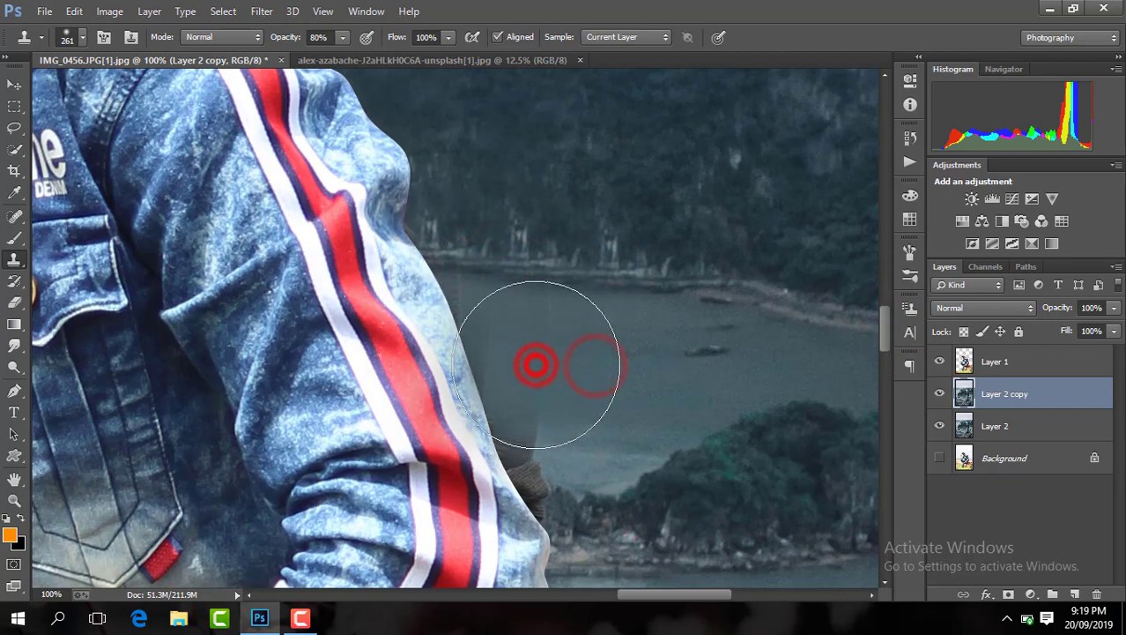
{"action": "left_click", "coordinate": [565, 364]}
{"action": "left_click", "coordinate": [518, 427]}
{"action": "left_click", "coordinate": [472, 351]}
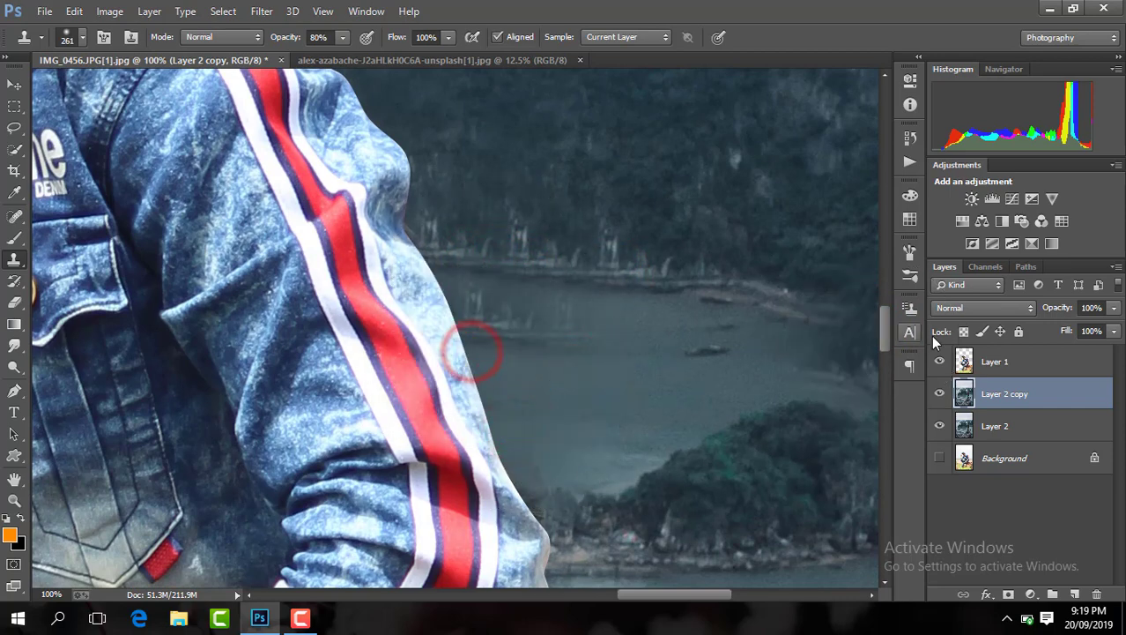
Cover the shoreline, forearm and hand behind the sleeve, then zoom out to review.
{"action": "left_click_drag", "start_coordinate": [883, 337], "coordinate": [884, 374]}
{"action": "left_click", "coordinate": [621, 303], "text": "alt"}
{"action": "left_click", "coordinate": [555, 297]}
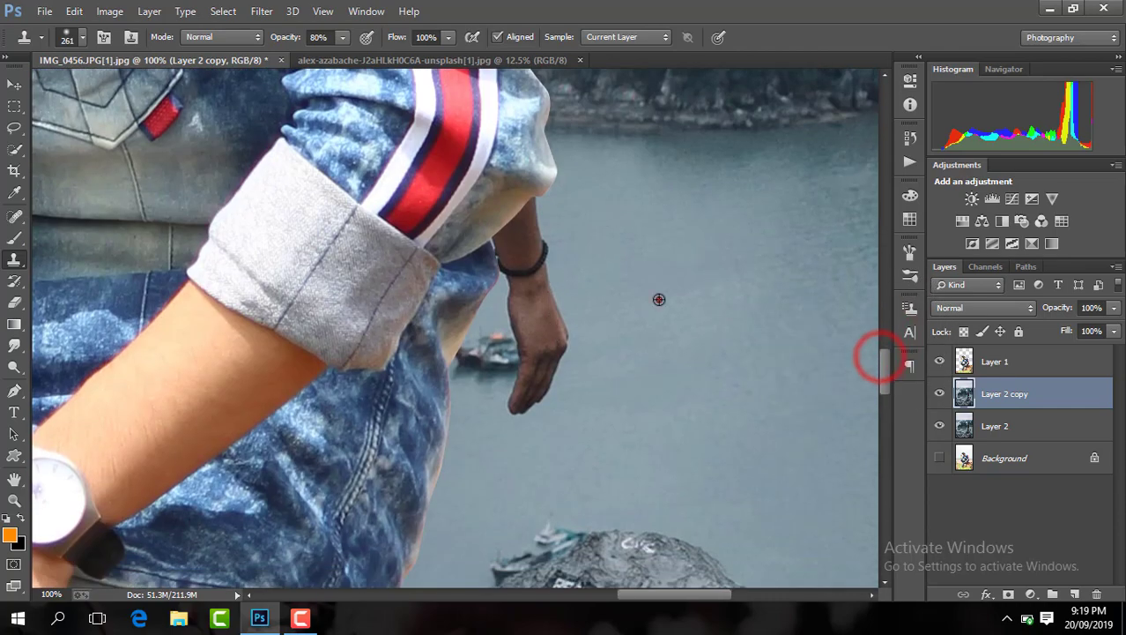
{"action": "left_click", "coordinate": [660, 300], "text": "alt"}
{"action": "left_click_drag", "start_coordinate": [546, 328], "coordinate": [536, 352]}
{"action": "left_click", "coordinate": [516, 245]}
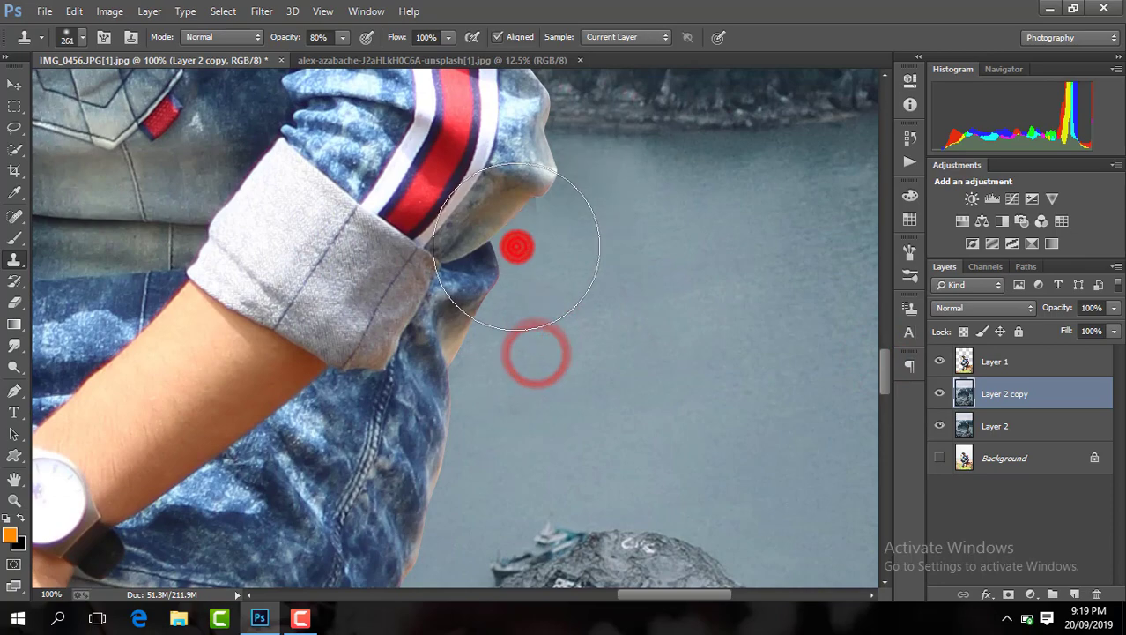
{"action": "key", "text": "ctrl+minus"}
{"action": "key", "text": "ctrl+minus"}
{"action": "key", "text": "ctrl+minus"}
{"action": "key", "text": "ctrl+minus"}
{"action": "key", "text": "ctrl+minus"}
{"action": "key", "text": "ctrl+minus"}
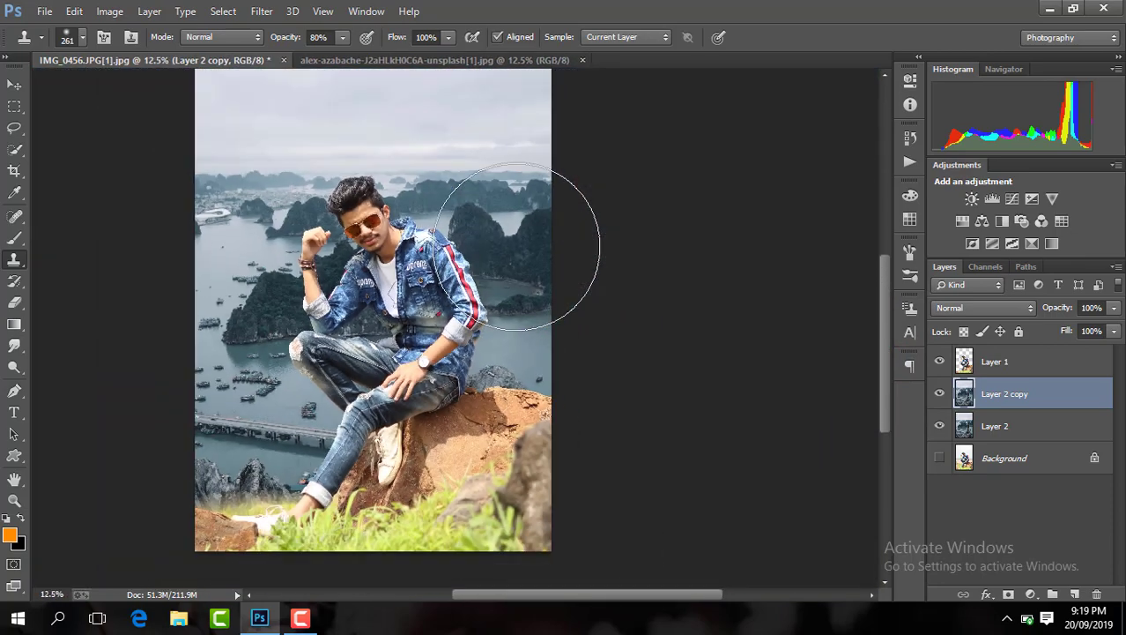
{"action": "key", "text": "ctrl+minus"}
Fit the image, select the cut-out man's Layer 1 and open the Camera Raw filter.
{"action": "left_click", "coordinate": [14, 478]}
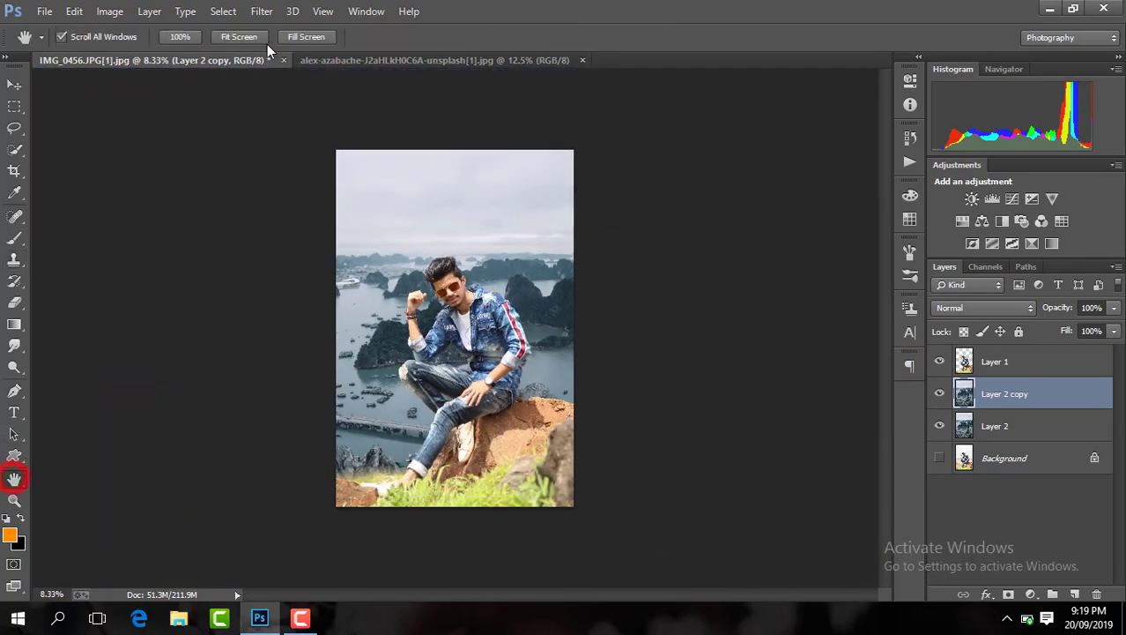
{"action": "left_click", "coordinate": [239, 36]}
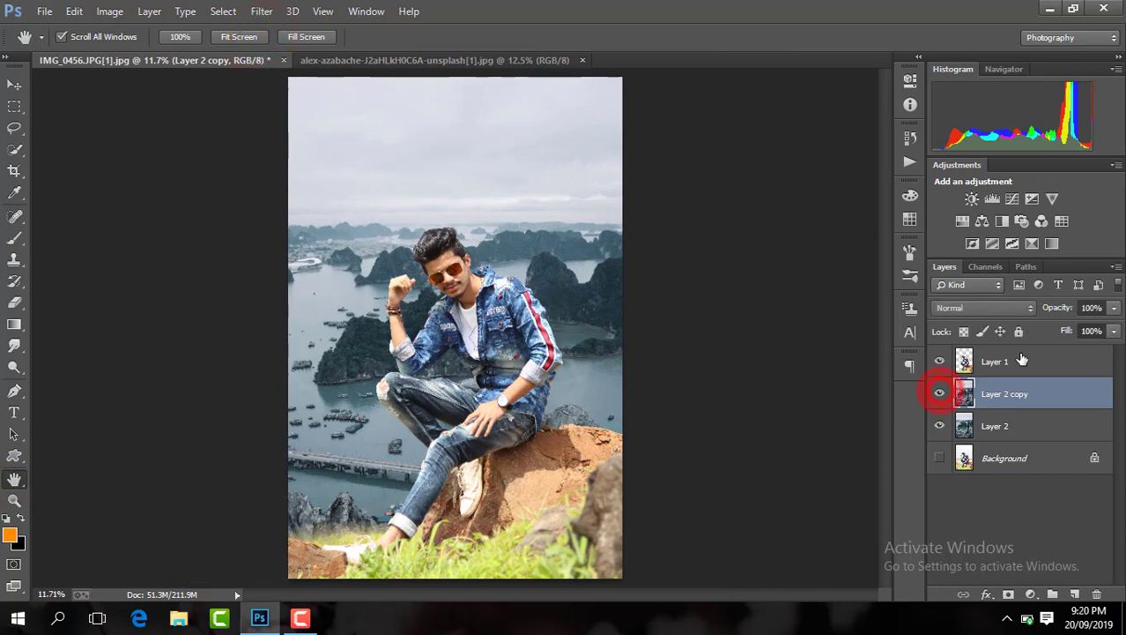
{"action": "left_click", "coordinate": [1027, 363]}
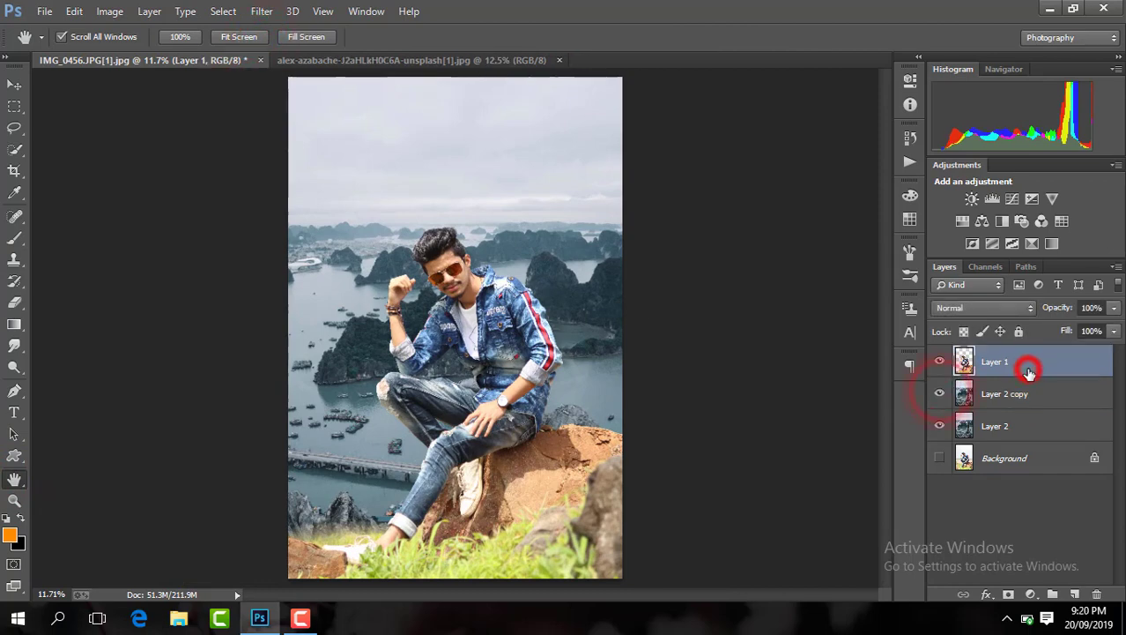
{"action": "left_click", "coordinate": [261, 10]}
{"action": "left_click", "coordinate": [354, 105]}
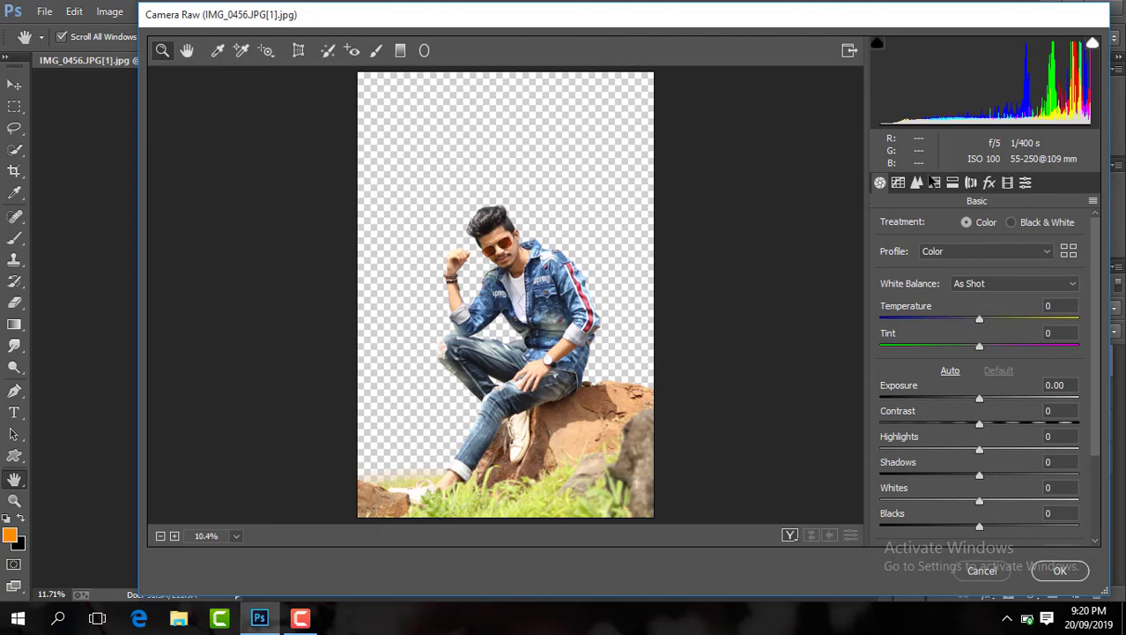
Desaturate the greens and set contrast +26, blacks -13 and clarity +17 in Camera Raw.
{"action": "left_click", "coordinate": [934, 182]}
{"action": "left_click_drag", "start_coordinate": [985, 364], "coordinate": [886, 361]}
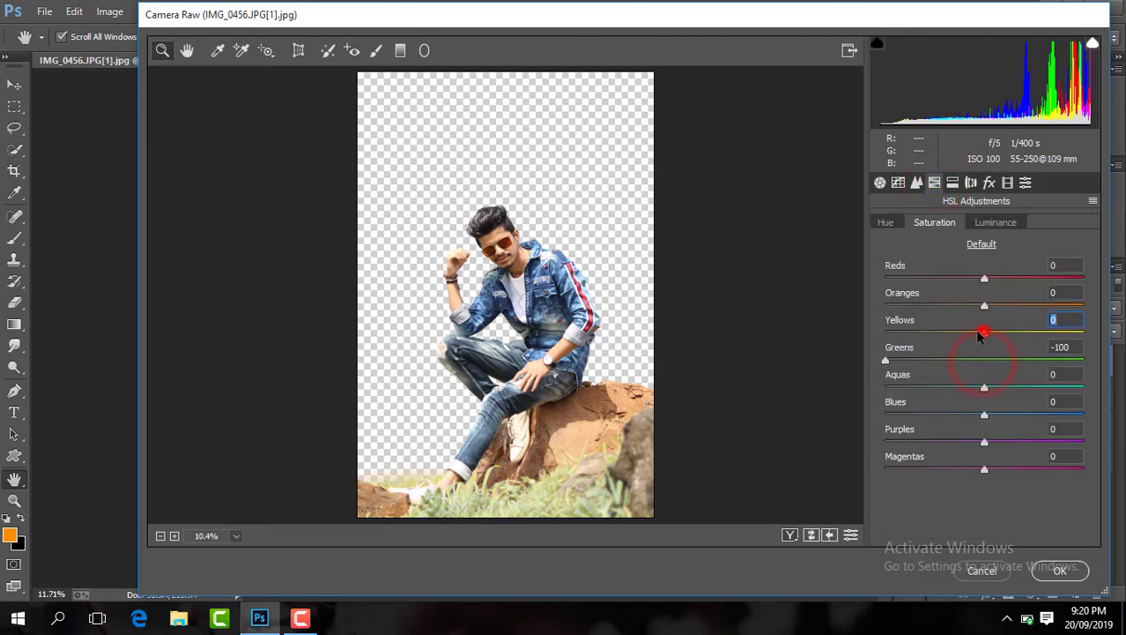
{"action": "left_click", "coordinate": [880, 182]}
{"action": "mouse_move", "coordinate": [979, 424]}
{"action": "left_mouse_down"}
{"action": "mouse_move", "coordinate": [1005, 424]}
{"action": "mouse_move", "coordinate": [922, 451]}
{"action": "left_mouse_up"}
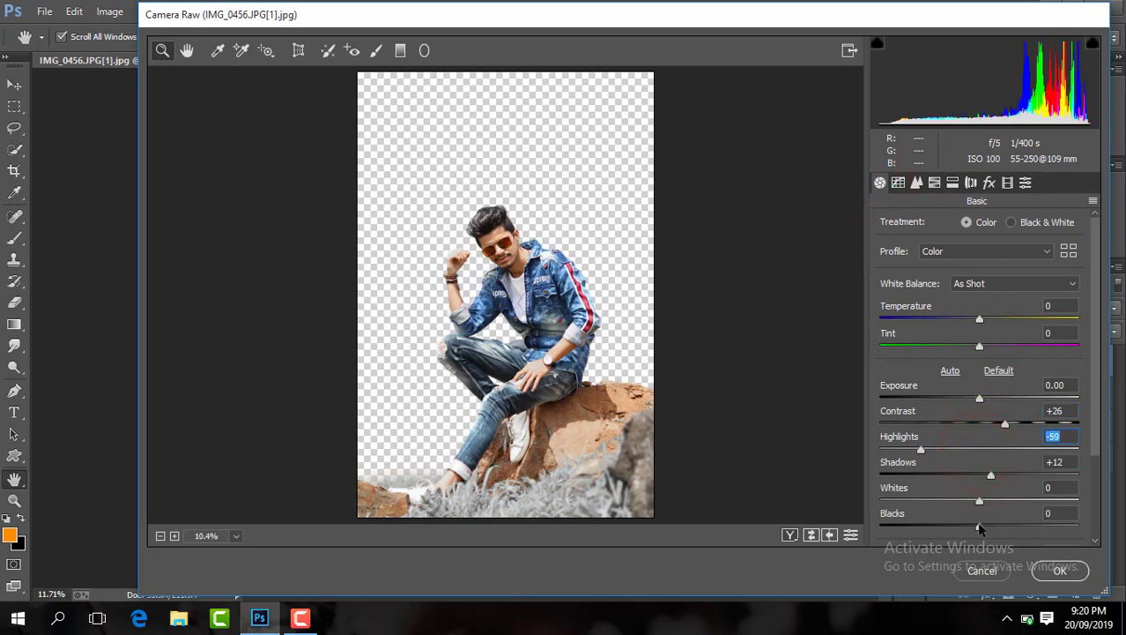
{"action": "mouse_move", "coordinate": [980, 526]}
{"action": "left_mouse_down"}
{"action": "mouse_move", "coordinate": [967, 526]}
{"action": "mouse_move", "coordinate": [996, 508]}
{"action": "left_mouse_up"}
{"action": "left_click", "coordinate": [1095, 438]}
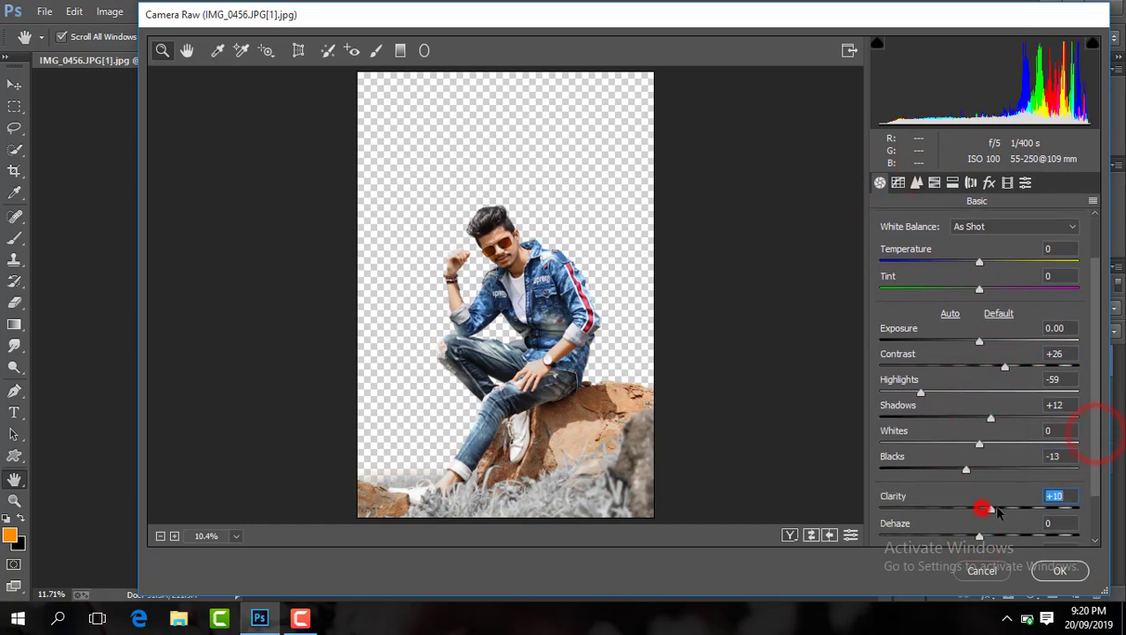
{"action": "left_click", "coordinate": [1093, 438]}
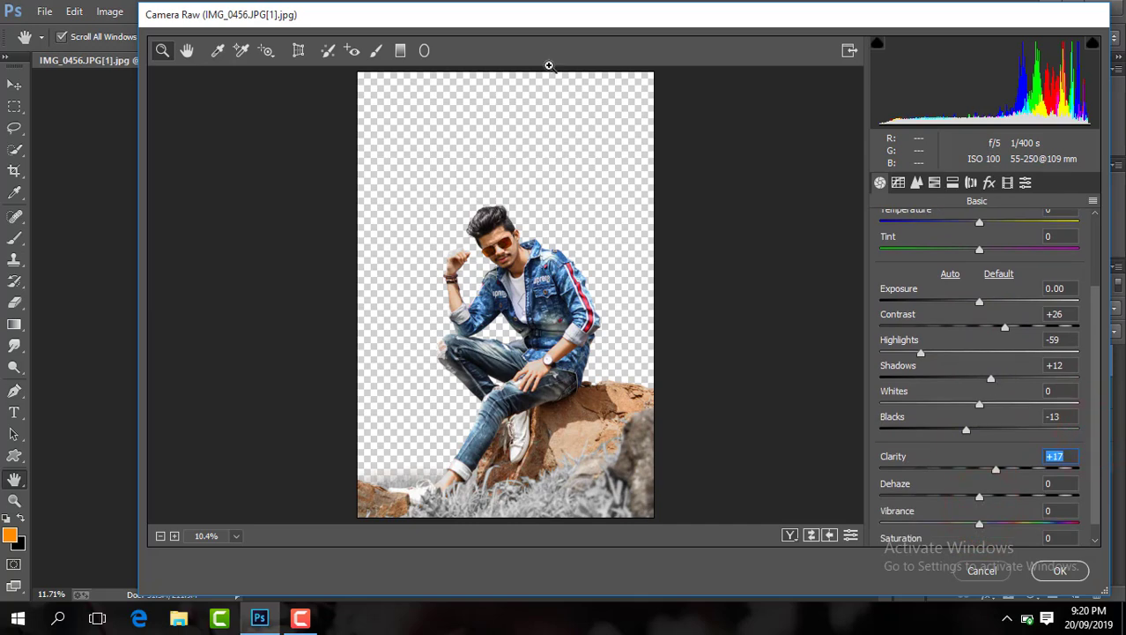
Add a graduated filter darkening the bottom at -0.40 exposure and apply Camera Raw.
{"action": "left_click", "coordinate": [400, 50]}
{"action": "left_click_drag", "start_coordinate": [491, 516], "coordinate": [495, 357]}
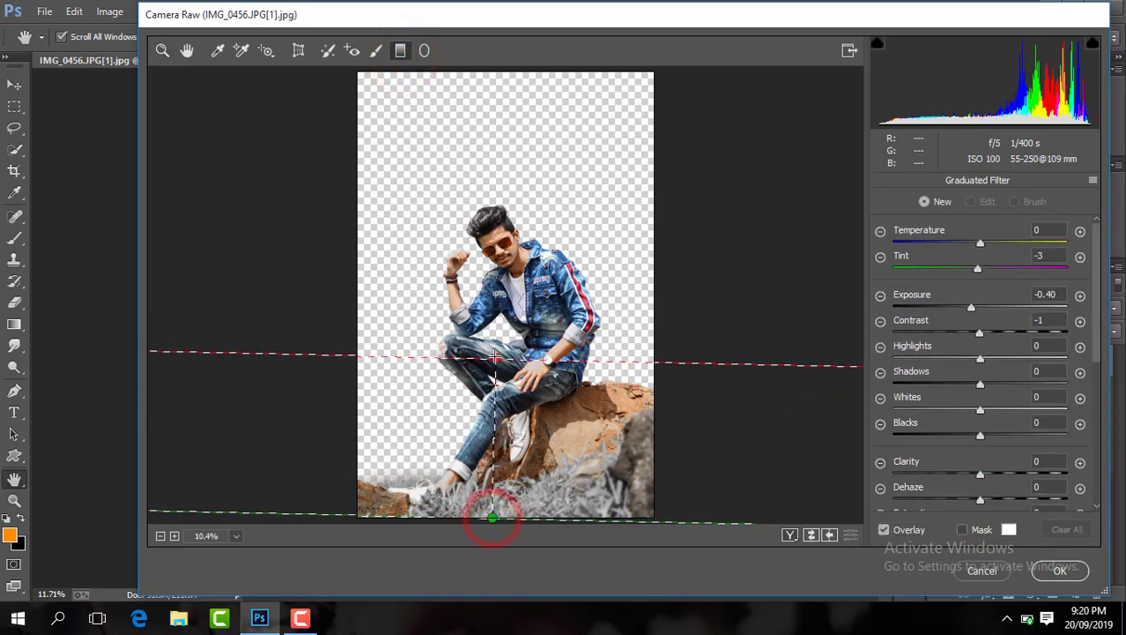
{"action": "left_click", "coordinate": [1047, 569]}
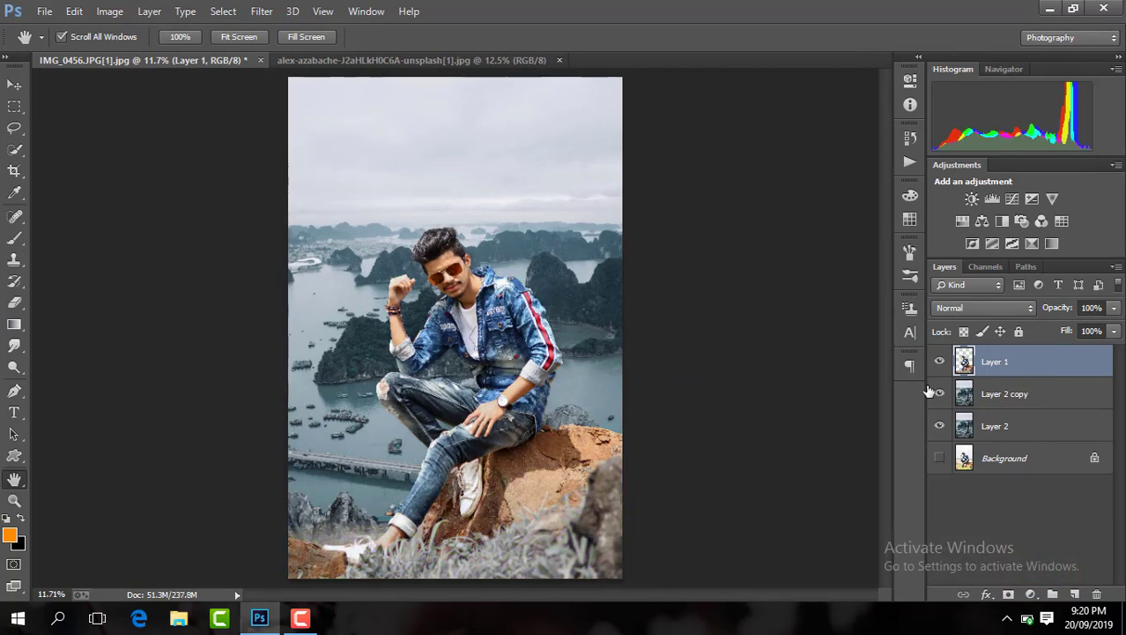
Merge Layer 2 copy down, delete the Background, select Layer 1 and hide Layer 2.
{"action": "right_click", "coordinate": [1038, 389]}
{"action": "left_click", "coordinate": [767, 470]}
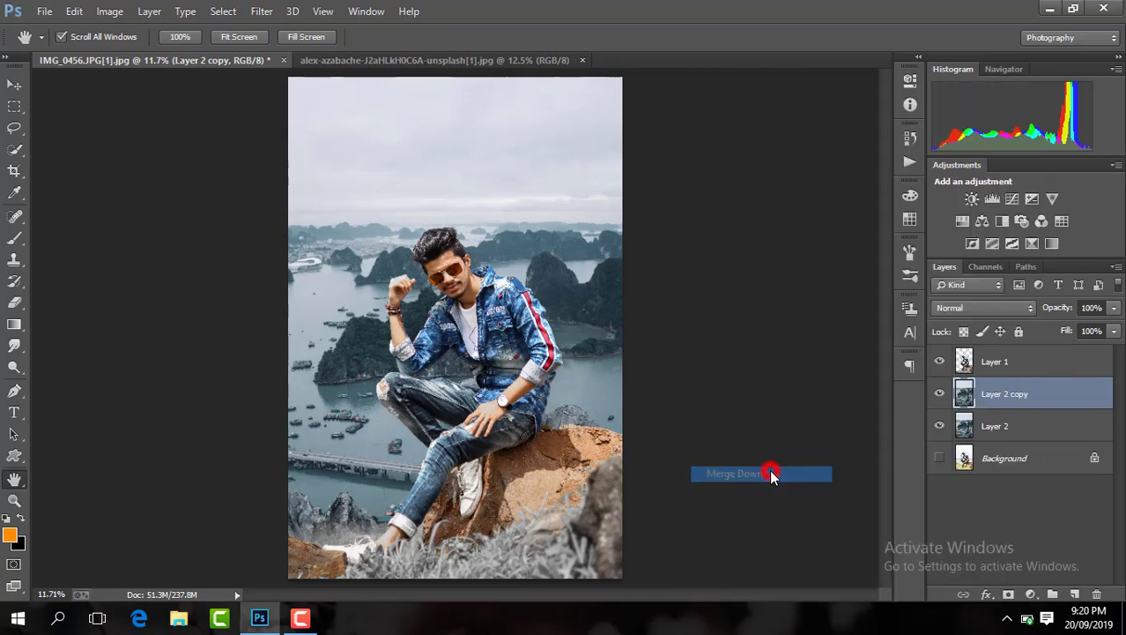
{"action": "left_click", "coordinate": [1013, 428]}
{"action": "key", "text": "Delete"}
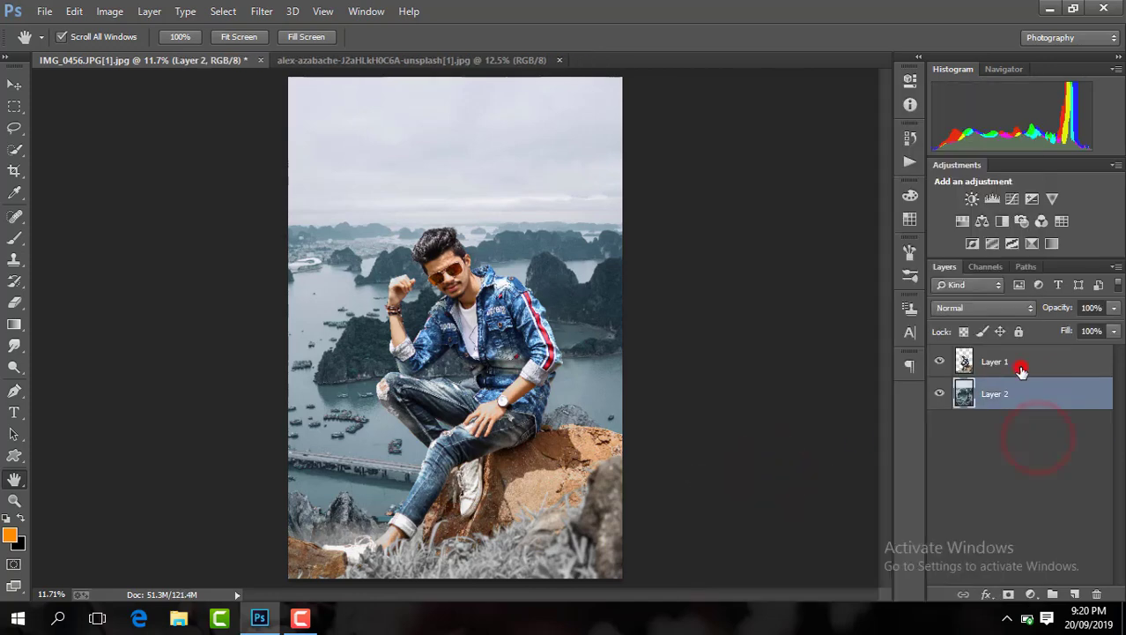
{"action": "left_click", "coordinate": [1020, 364]}
{"action": "left_click", "coordinate": [940, 393]}
Add a Channel Mixer layer with Green output set to Green 0, Blue 100.
{"action": "left_click", "coordinate": [1030, 594]}
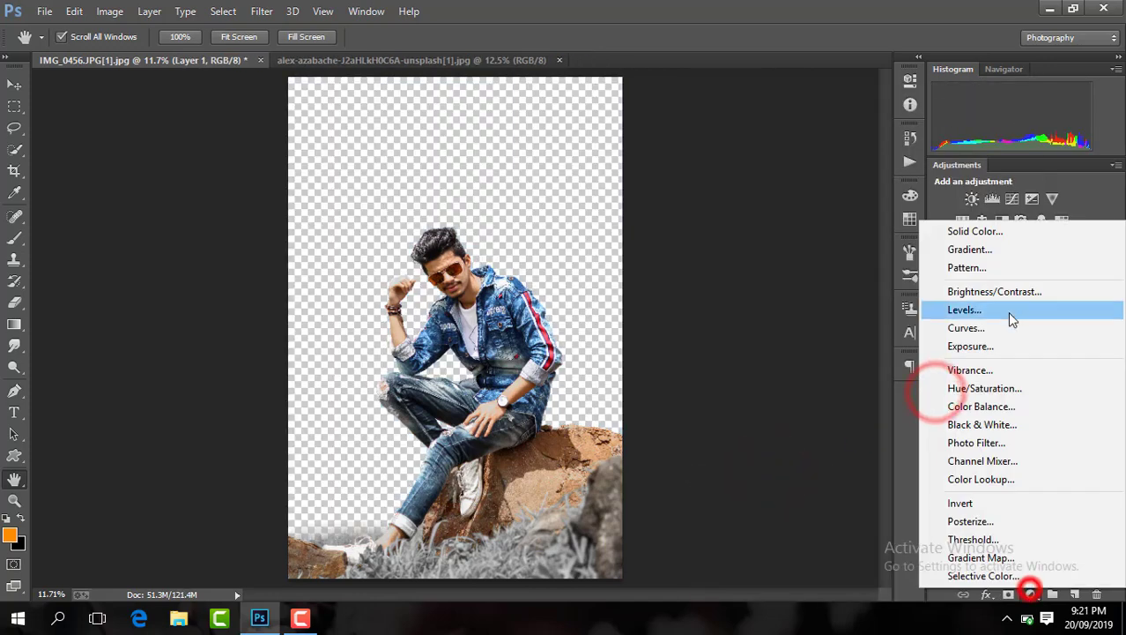
{"action": "left_click", "coordinate": [973, 465]}
{"action": "left_click", "coordinate": [808, 142]}
{"action": "left_click", "coordinate": [811, 168]}
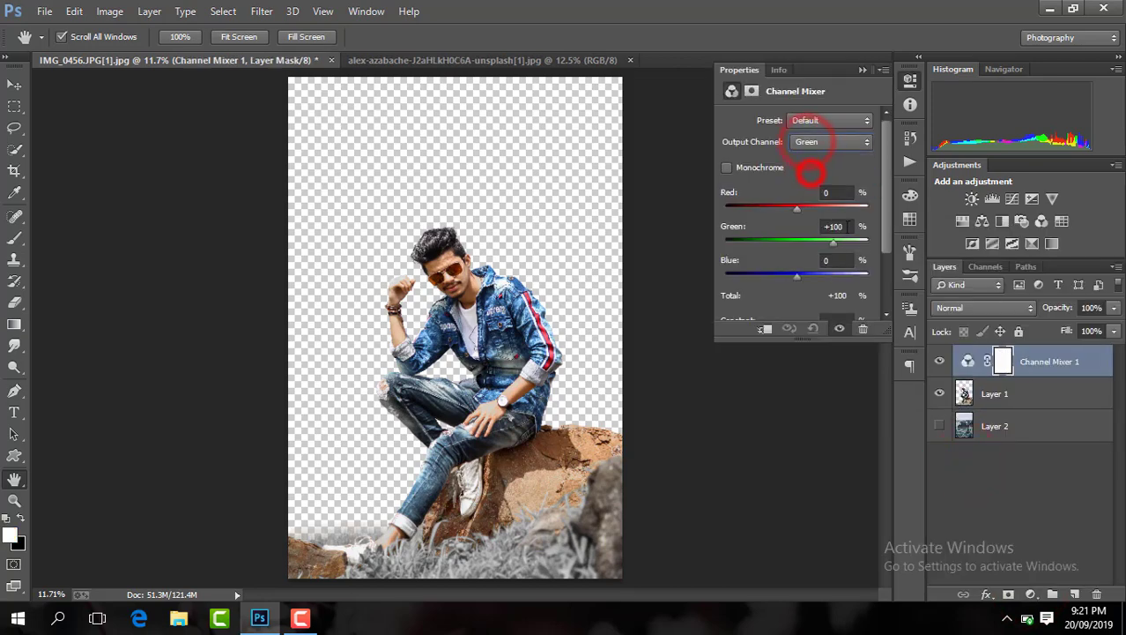
{"action": "double_click", "coordinate": [833, 226]}
{"action": "type", "text": "0"}
{"action": "double_click", "coordinate": [833, 261]}
{"action": "type", "text": "100"}
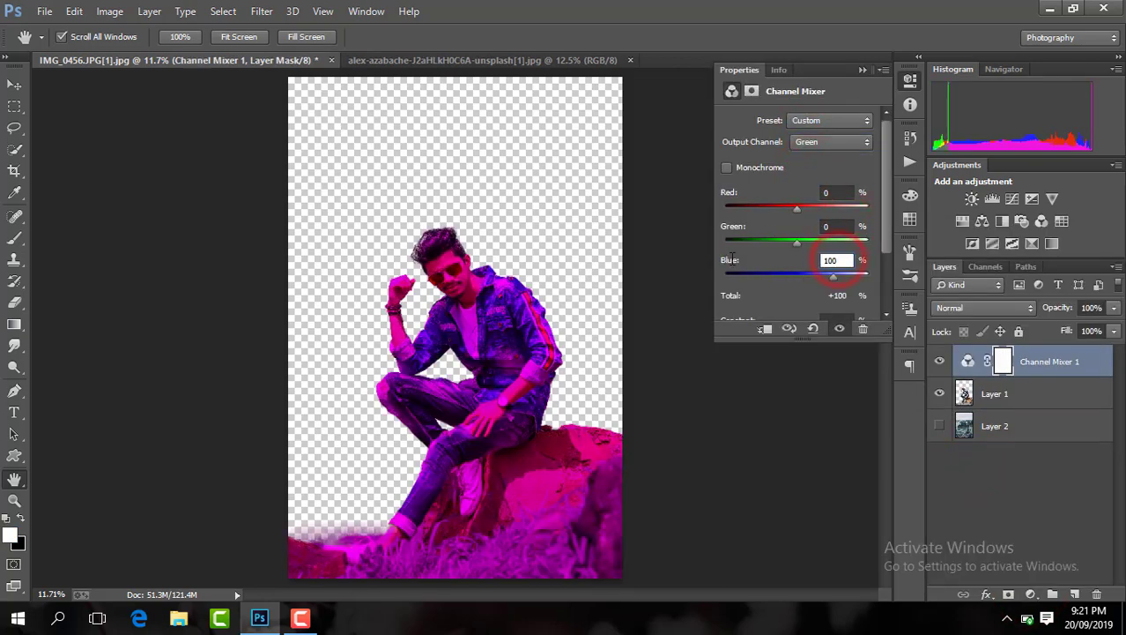
Set the Channel Mixer Blue output to Green 100 and Blue 1.
{"action": "left_click", "coordinate": [817, 142]}
{"action": "left_click", "coordinate": [817, 183]}
{"action": "double_click", "coordinate": [833, 226]}
{"action": "type", "text": "100"}
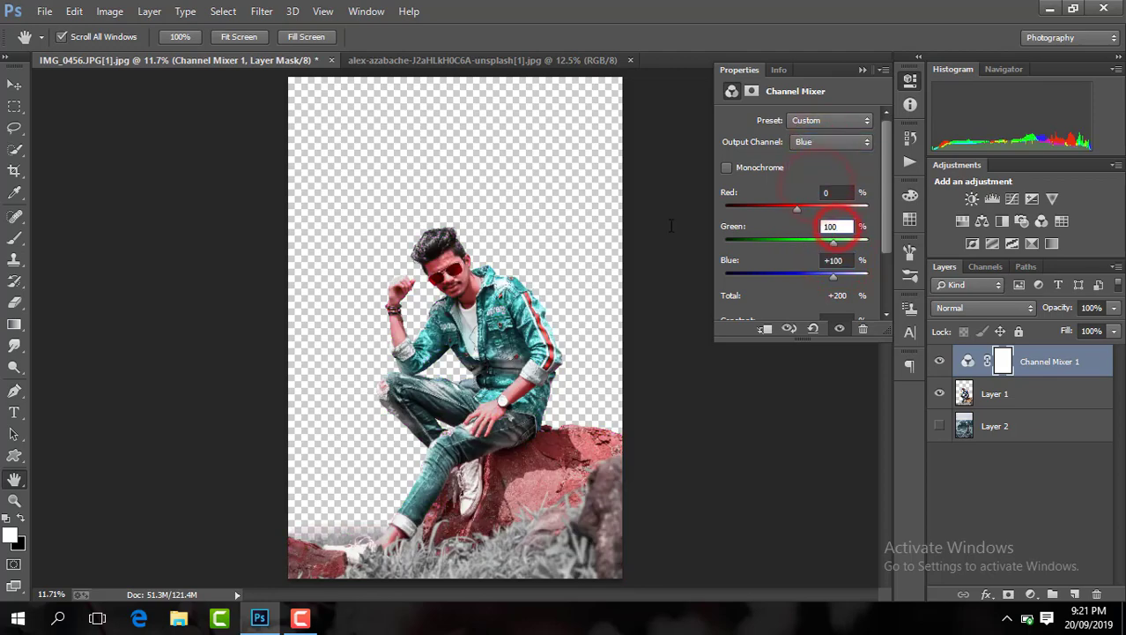
{"action": "double_click", "coordinate": [841, 262]}
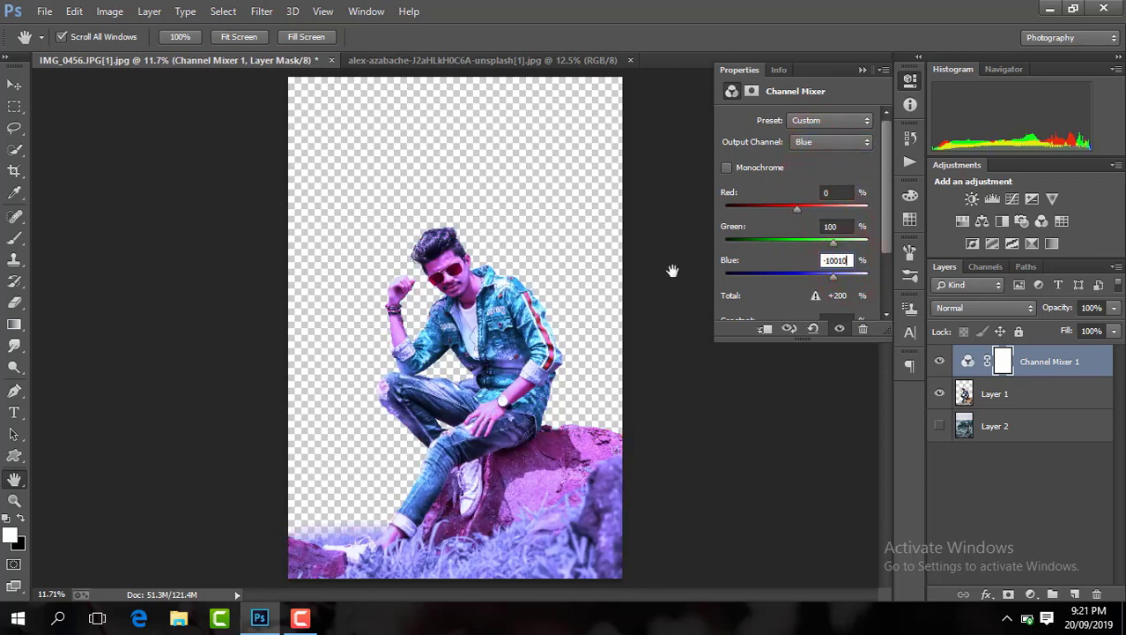
{"action": "type", "text": "1"}
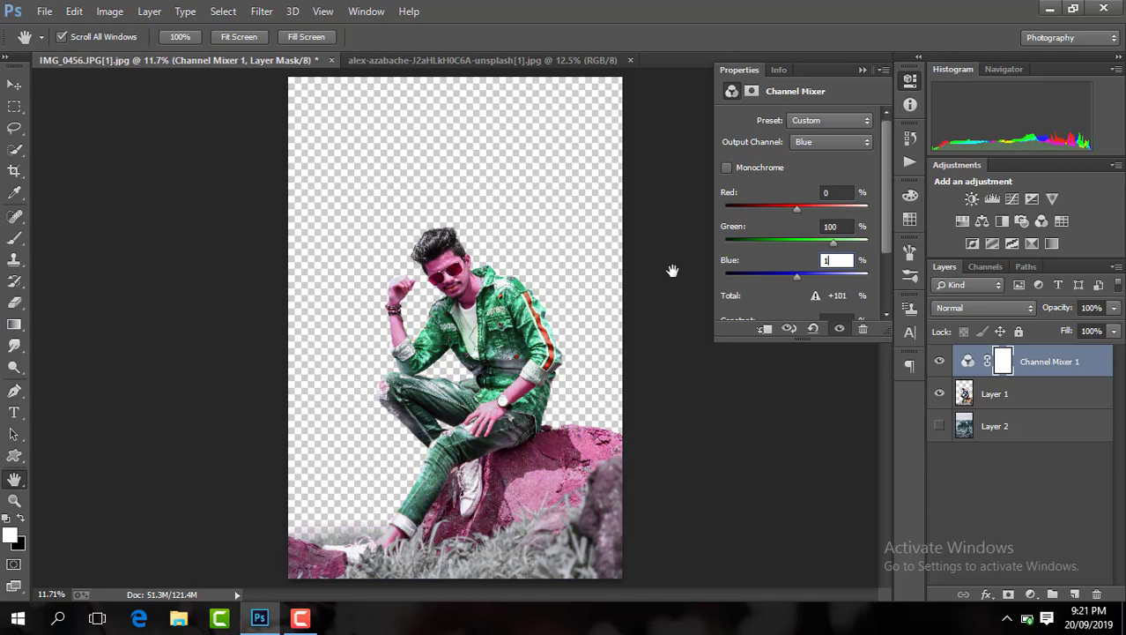
Blend the Channel Mixer layer with Lighten mode and add a Selective Color layer.
{"action": "left_click", "coordinate": [855, 70]}
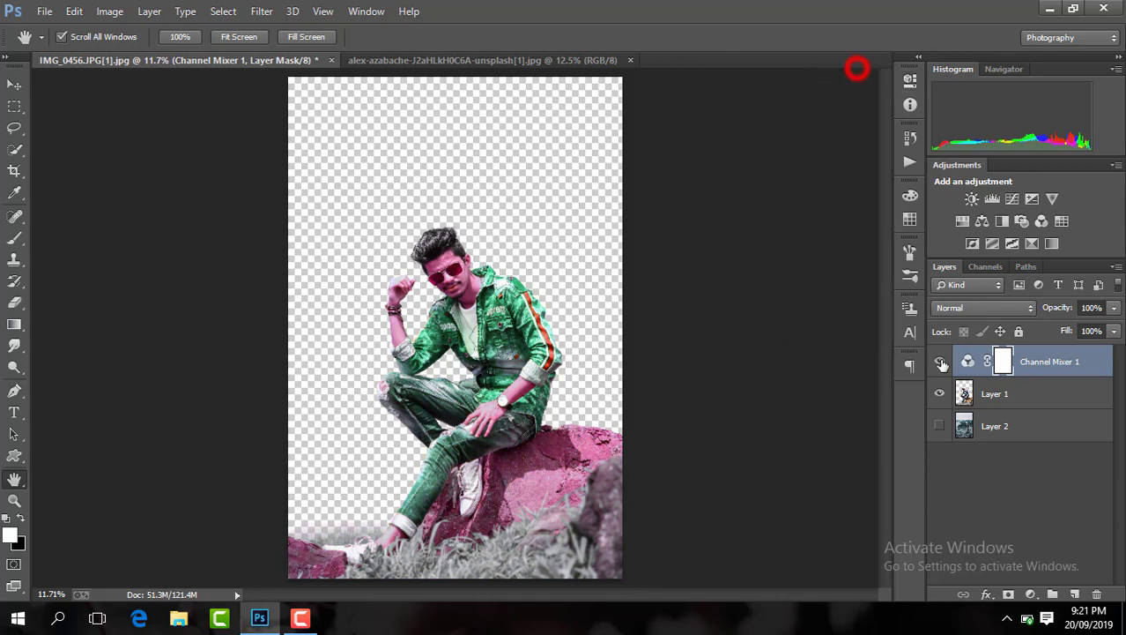
{"action": "left_click", "coordinate": [971, 307]}
{"action": "left_click", "coordinate": [968, 126]}
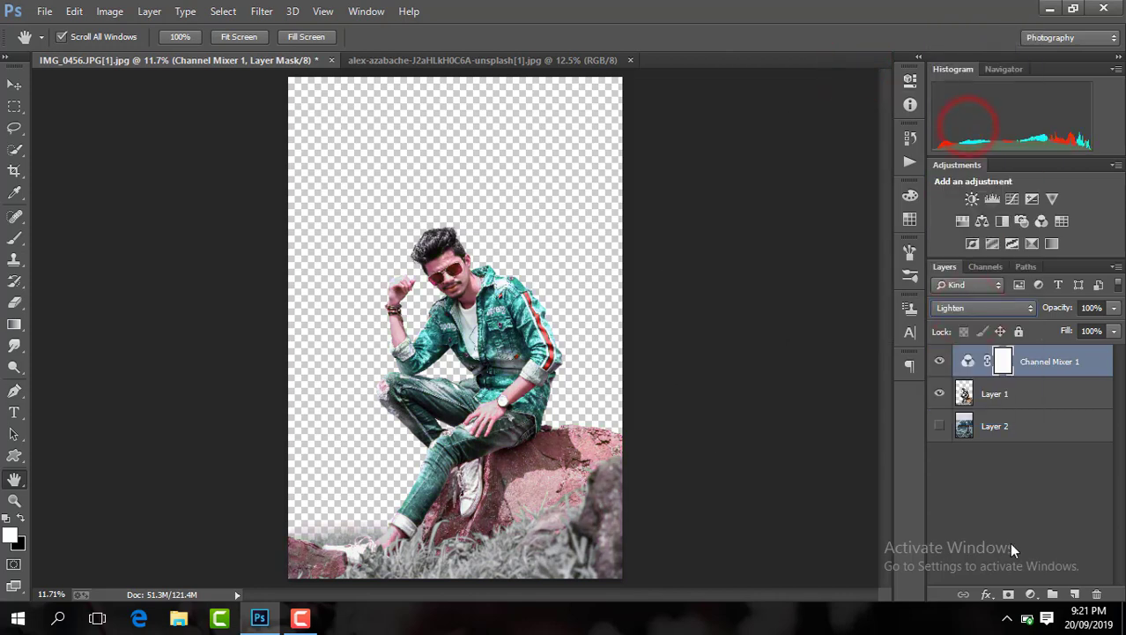
{"action": "left_click", "coordinate": [1031, 594]}
{"action": "left_click", "coordinate": [1011, 581]}
Set Selective Color Reds Cyan to -100 and Cyans Cyan to -62 with adjusted Yellow.
{"action": "left_click", "coordinate": [777, 142]}
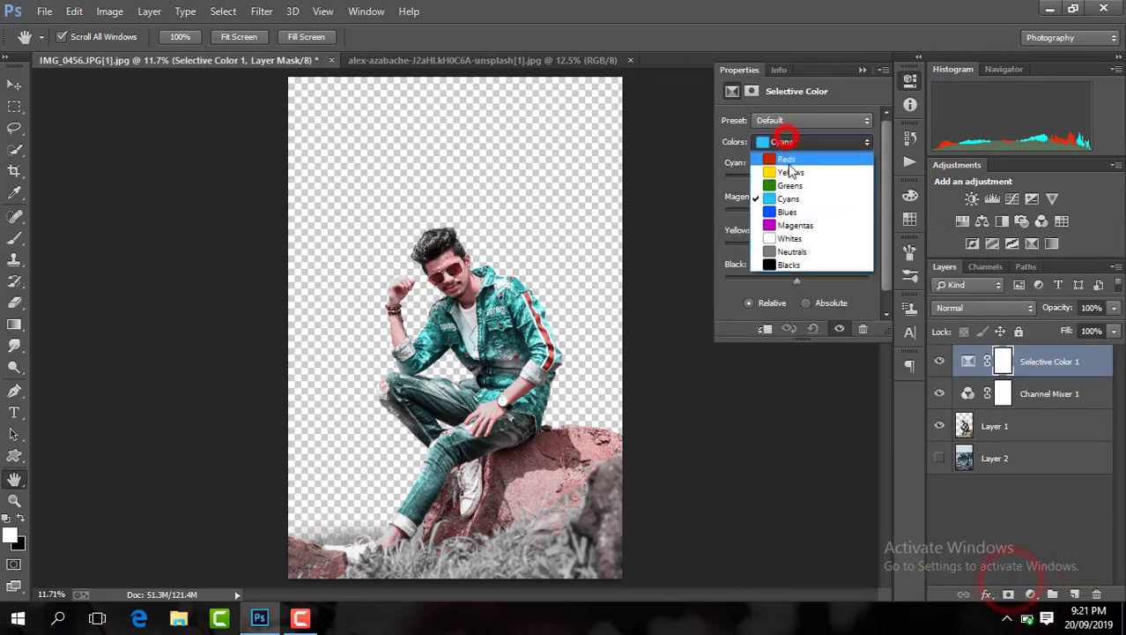
{"action": "left_click", "coordinate": [791, 164]}
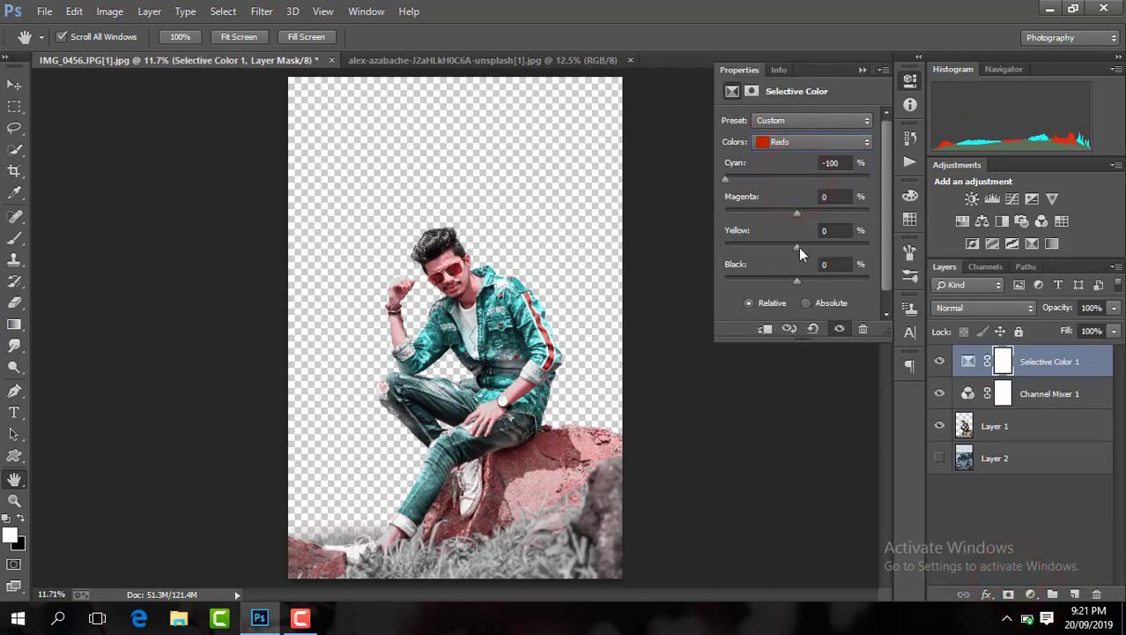
{"action": "left_click_drag", "start_coordinate": [797, 247], "coordinate": [889, 244]}
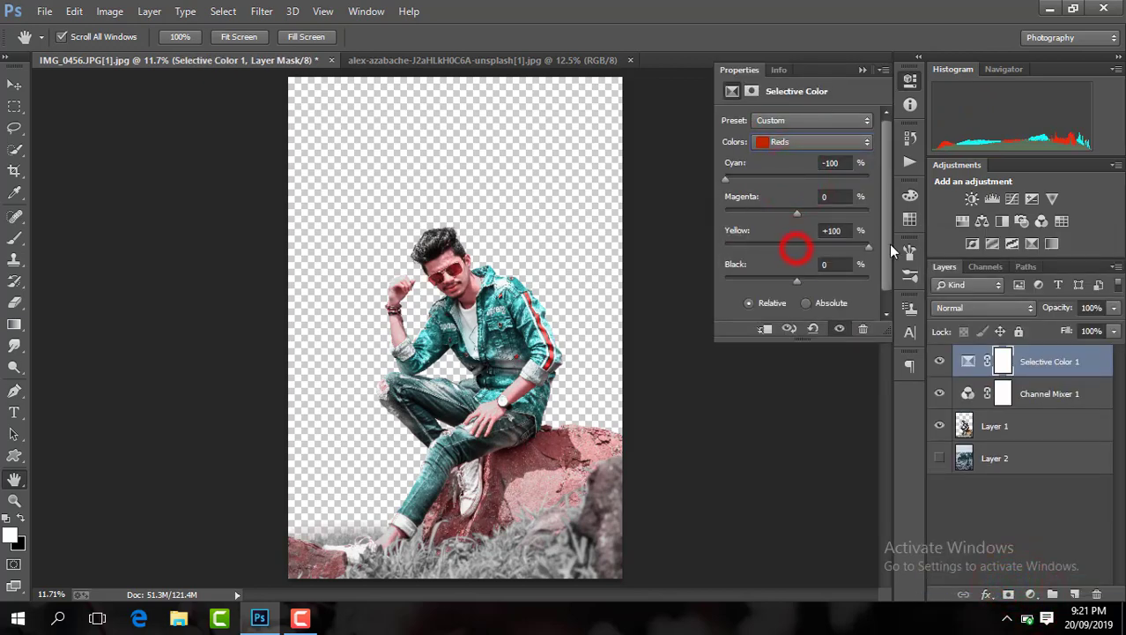
{"action": "left_click", "coordinate": [792, 144]}
{"action": "left_click", "coordinate": [798, 199]}
{"action": "mouse_move", "coordinate": [797, 177]}
{"action": "left_mouse_down"}
{"action": "mouse_move", "coordinate": [877, 174]}
{"action": "mouse_move", "coordinate": [719, 187]}
{"action": "left_mouse_up"}
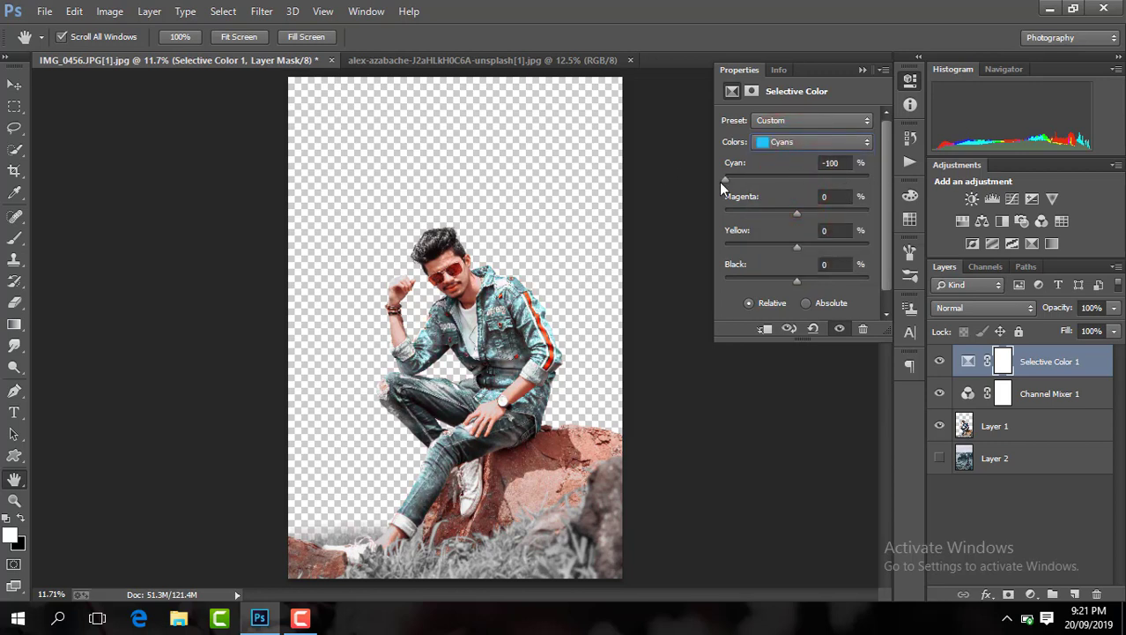
{"action": "left_click_drag", "start_coordinate": [828, 187], "coordinate": [807, 188]}
{"action": "left_click_drag", "start_coordinate": [740, 178], "coordinate": [752, 179]}
{"action": "mouse_move", "coordinate": [798, 247]}
{"action": "left_mouse_down"}
{"action": "mouse_move", "coordinate": [840, 249]}
{"action": "mouse_move", "coordinate": [750, 252]}
{"action": "mouse_move", "coordinate": [792, 248]}
{"action": "mouse_move", "coordinate": [776, 287]}
{"action": "mouse_move", "coordinate": [813, 287]}
{"action": "left_mouse_up"}
{"action": "left_click", "coordinate": [863, 68]}
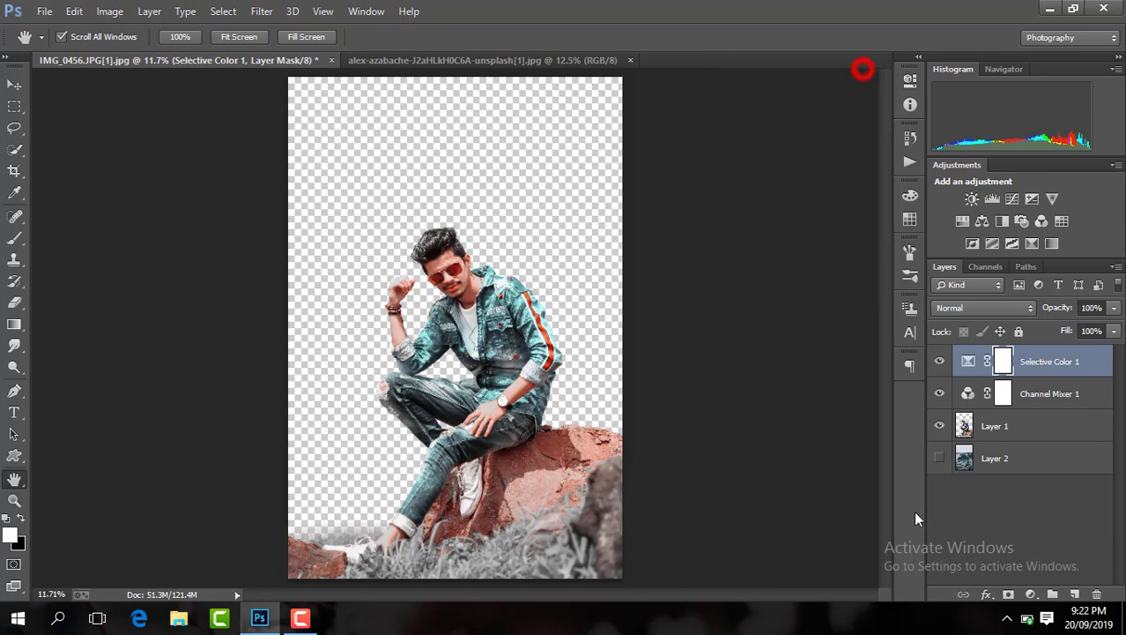
Add Hue/Saturation with Reds hue/saturation +6/+6 and Cyans hue +3, saturation +5.
{"action": "left_click", "coordinate": [1031, 594]}
{"action": "left_click", "coordinate": [1004, 396]}
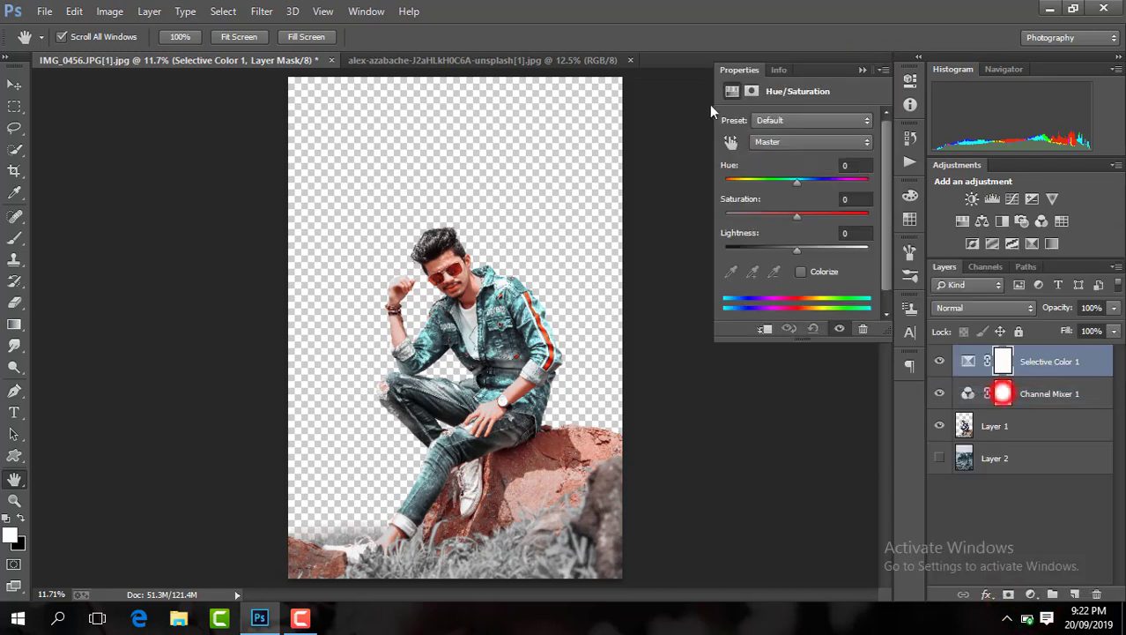
{"action": "left_click", "coordinate": [804, 141]}
{"action": "left_click", "coordinate": [791, 172]}
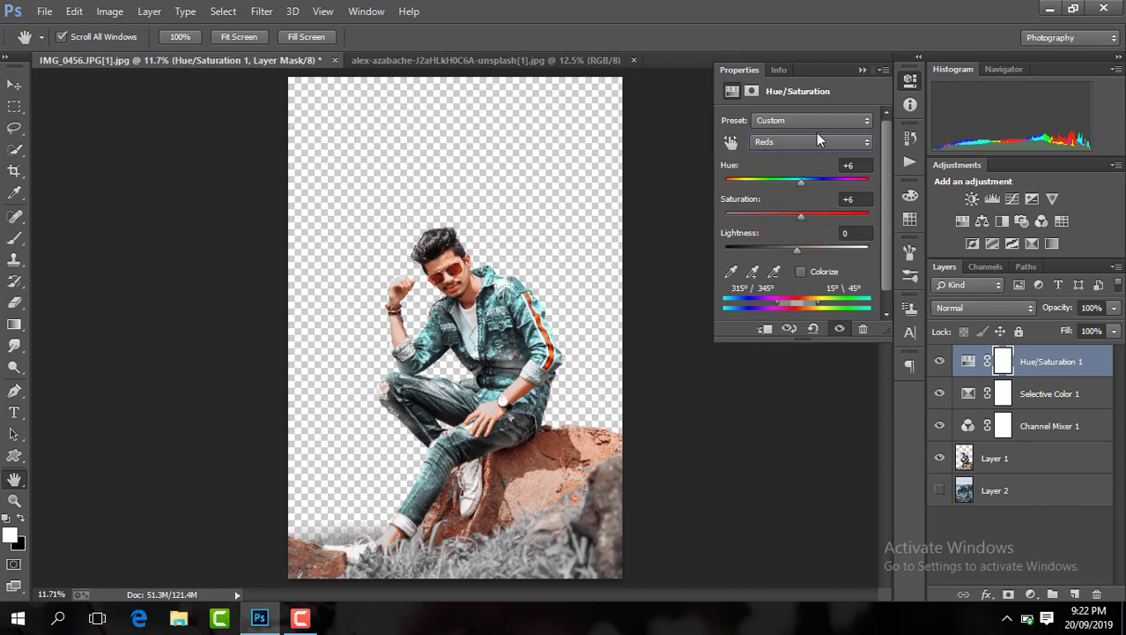
{"action": "left_click", "coordinate": [817, 141]}
{"action": "left_click", "coordinate": [796, 215]}
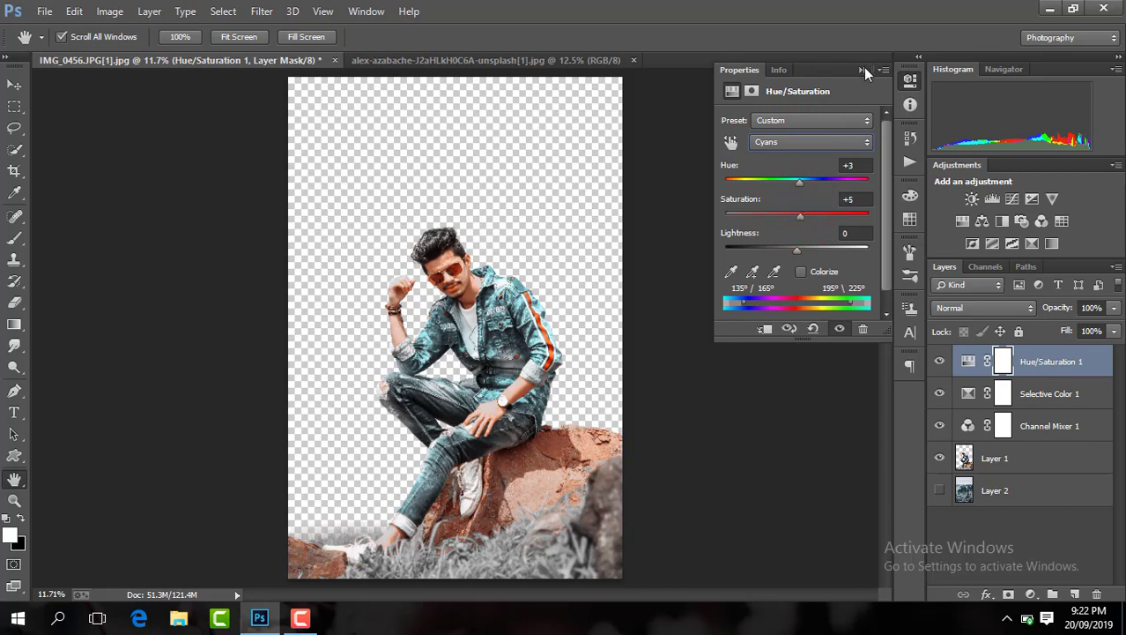
{"action": "left_click", "coordinate": [863, 70]}
{"action": "left_click", "coordinate": [1031, 593]}
Add a second Selective Color layer with Reds Black set to -10.
{"action": "left_click", "coordinate": [1014, 573]}
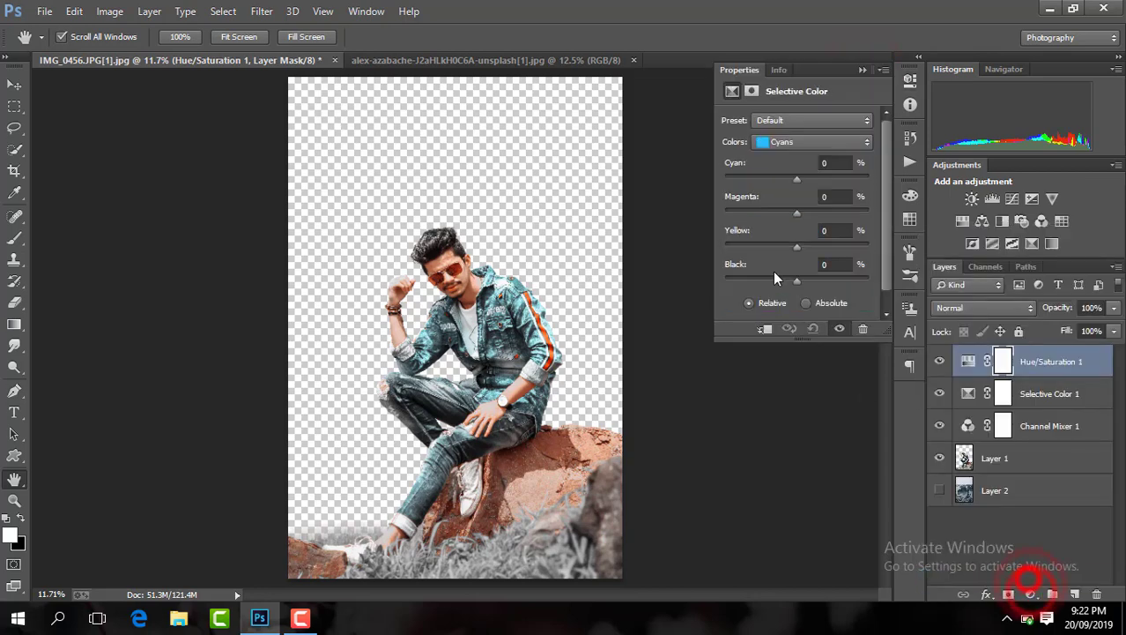
{"action": "left_click", "coordinate": [792, 150]}
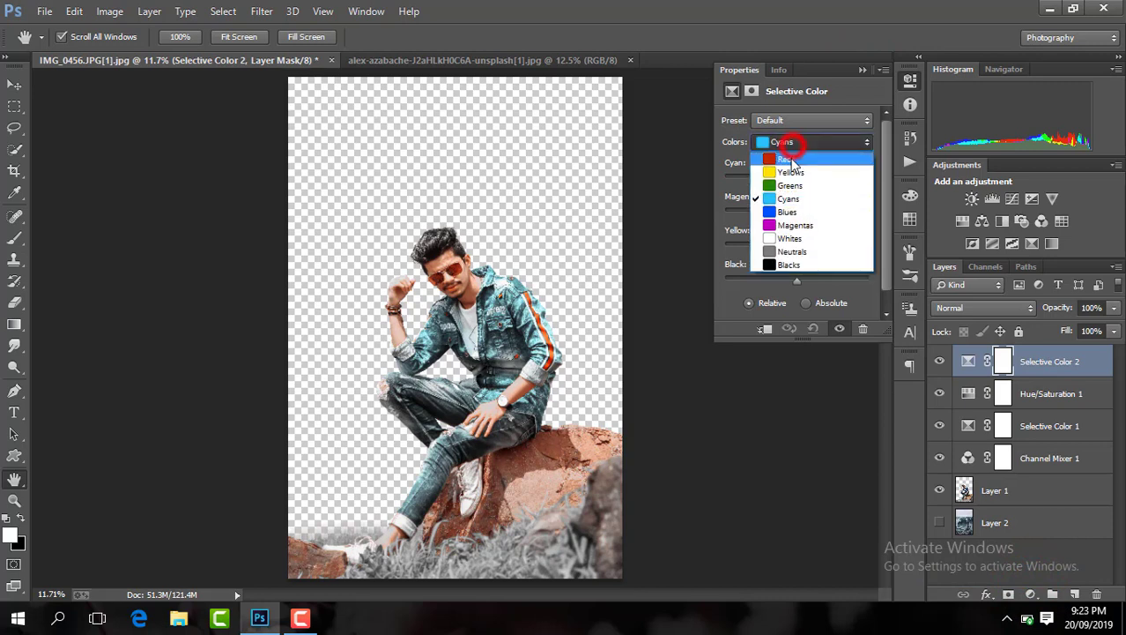
{"action": "left_click", "coordinate": [792, 157]}
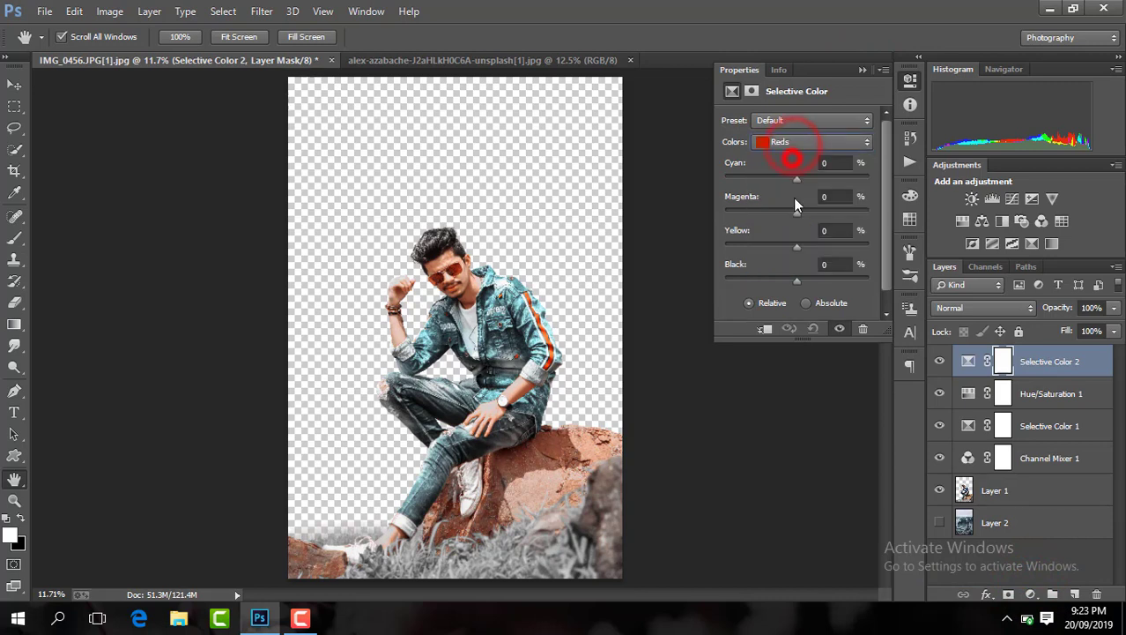
{"action": "left_click", "coordinate": [863, 69]}
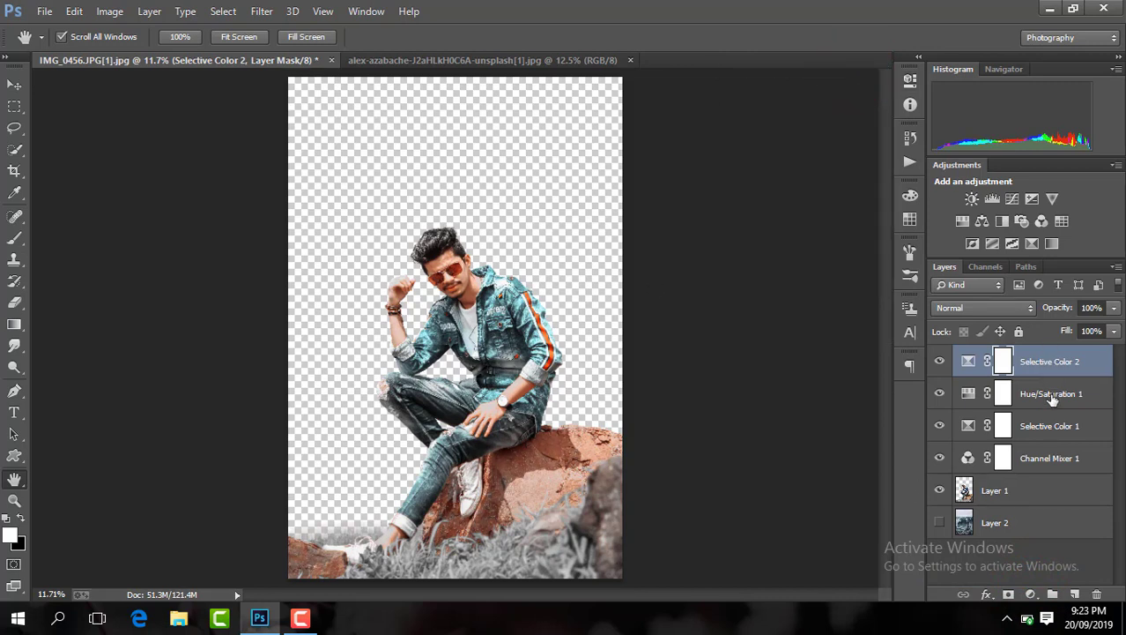
Select the five adjustment layers plus Layer 1 and merge them into one layer.
{"action": "left_click", "coordinate": [1053, 426], "text": "shift"}
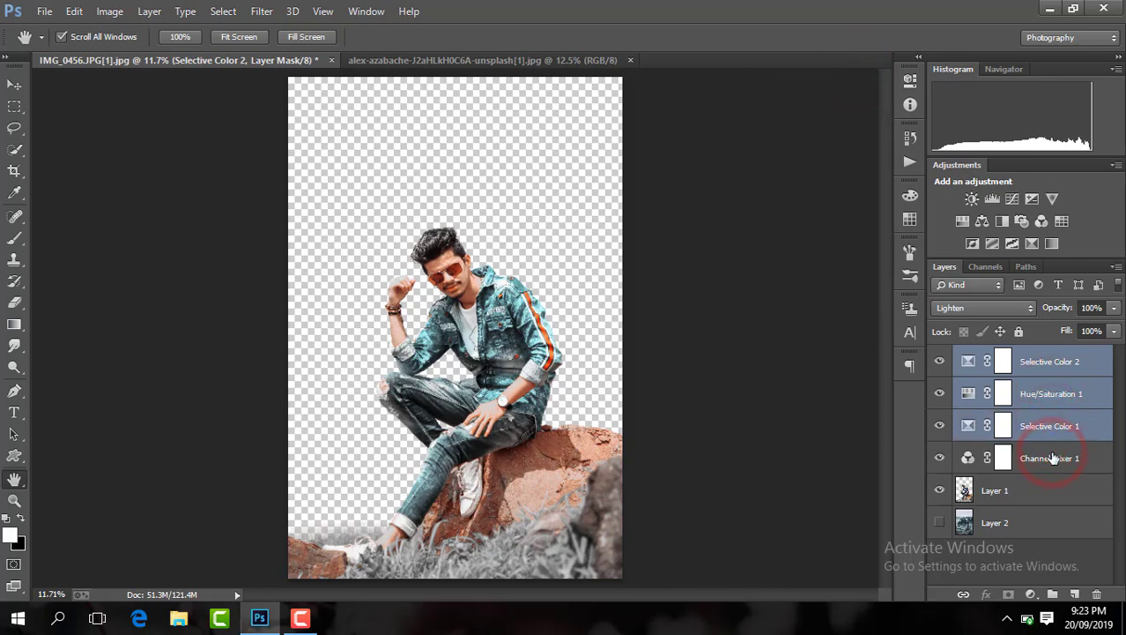
{"action": "left_click", "coordinate": [1053, 457]}
{"action": "left_click", "coordinate": [1052, 429], "text": "shift"}
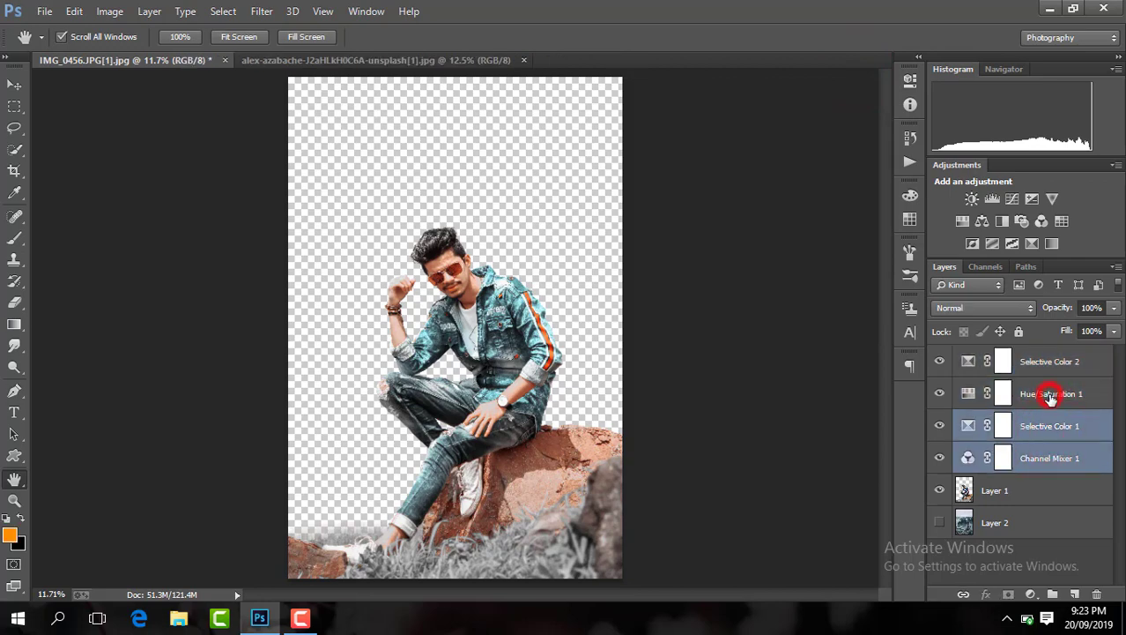
{"action": "left_click", "coordinate": [1040, 395], "text": "shift"}
{"action": "left_click", "coordinate": [1047, 366], "text": "shift"}
{"action": "right_click", "coordinate": [1047, 367]}
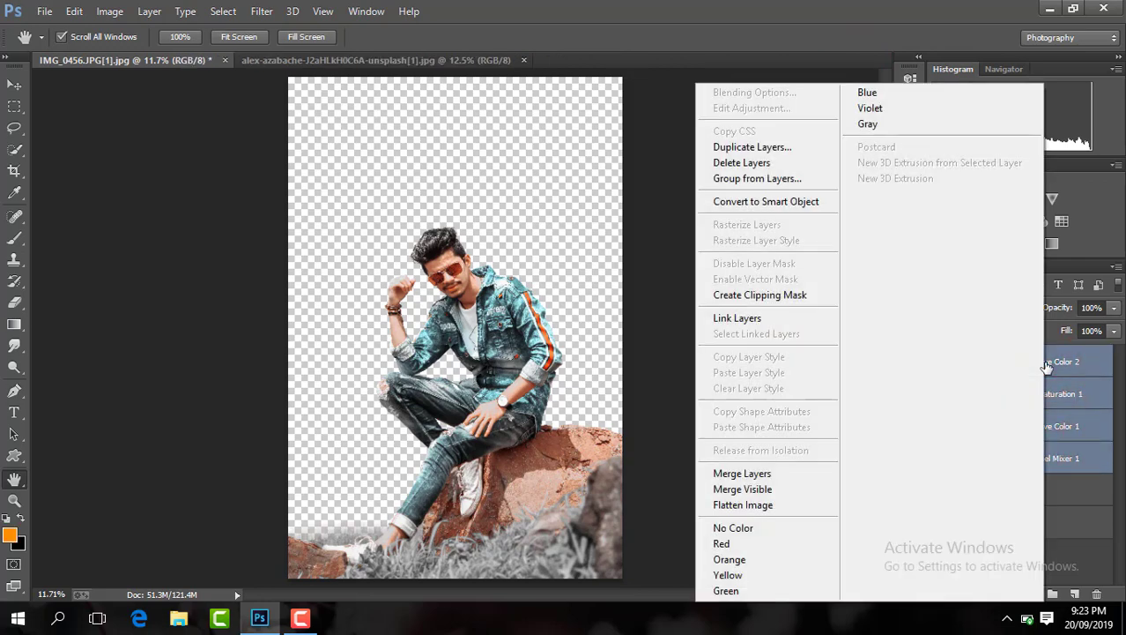
{"action": "left_click", "coordinate": [1075, 499]}
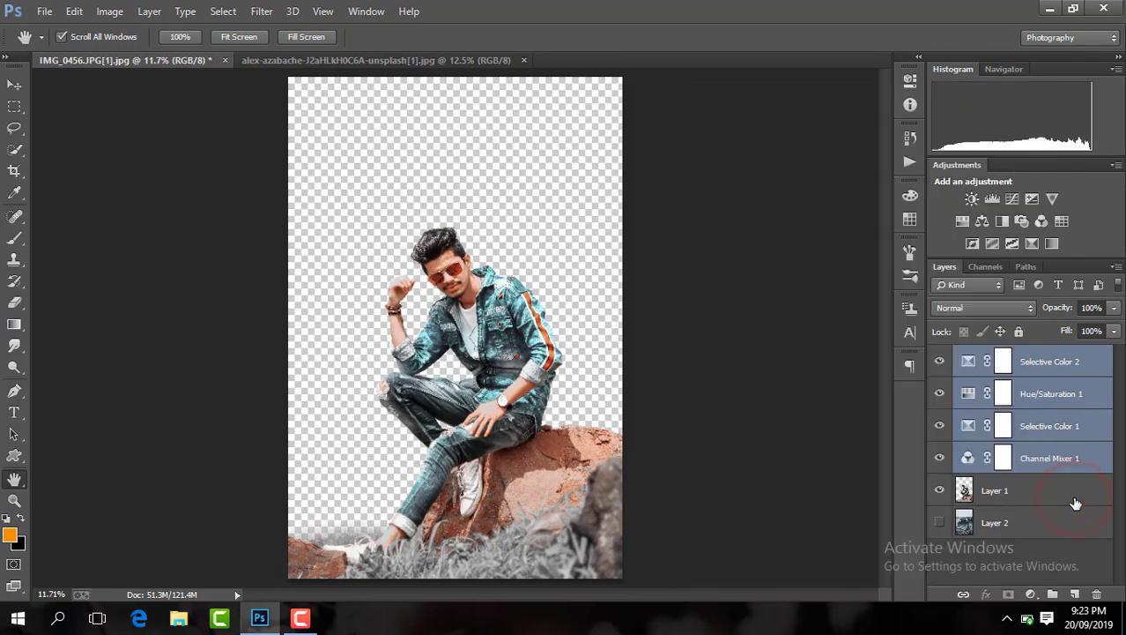
{"action": "left_click", "coordinate": [1016, 495], "text": "shift"}
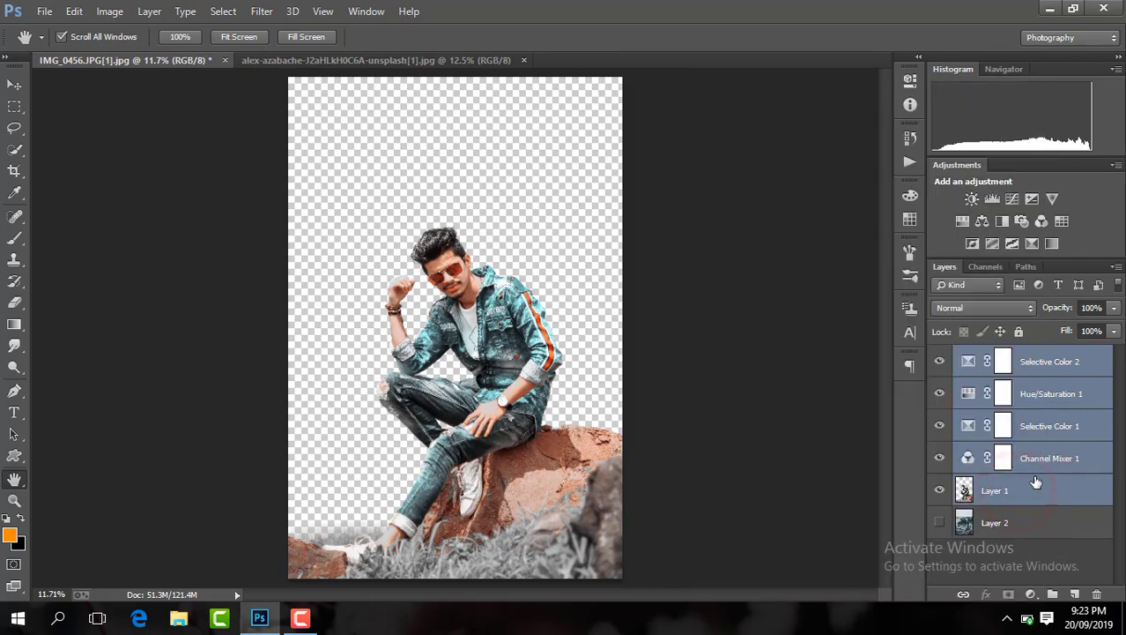
{"action": "right_click", "coordinate": [1016, 494]}
{"action": "left_click", "coordinate": [786, 469]}
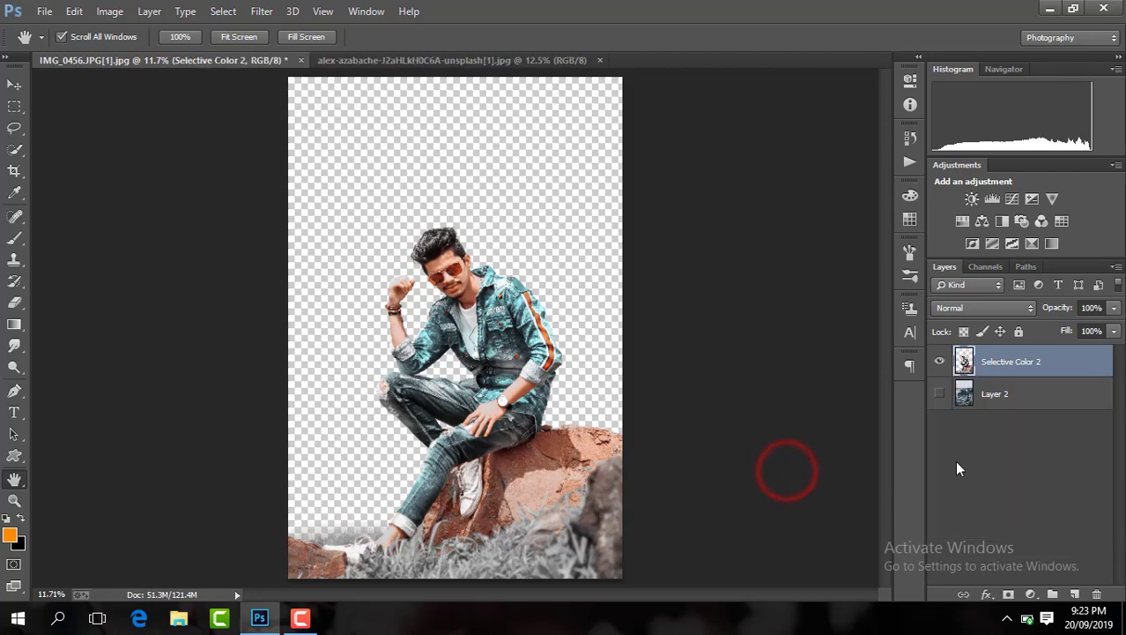
Show the backdrop layer and, in the Camera Raw Filter, cut Blues saturation to -49.
{"action": "left_click", "coordinate": [939, 393]}
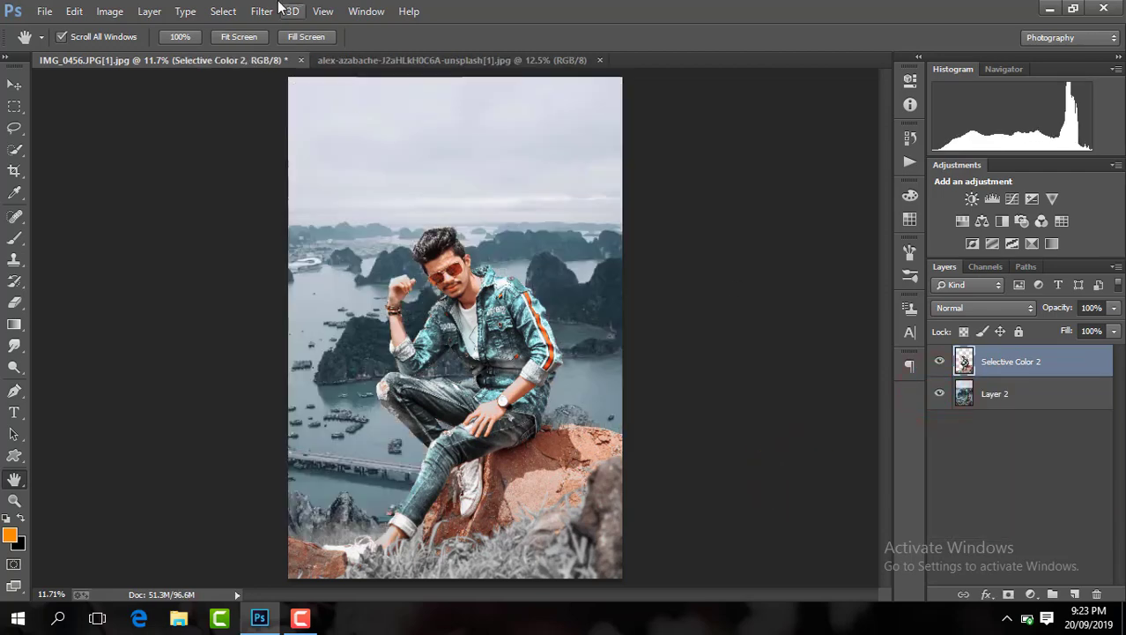
{"action": "left_click", "coordinate": [261, 11]}
{"action": "left_click", "coordinate": [351, 109]}
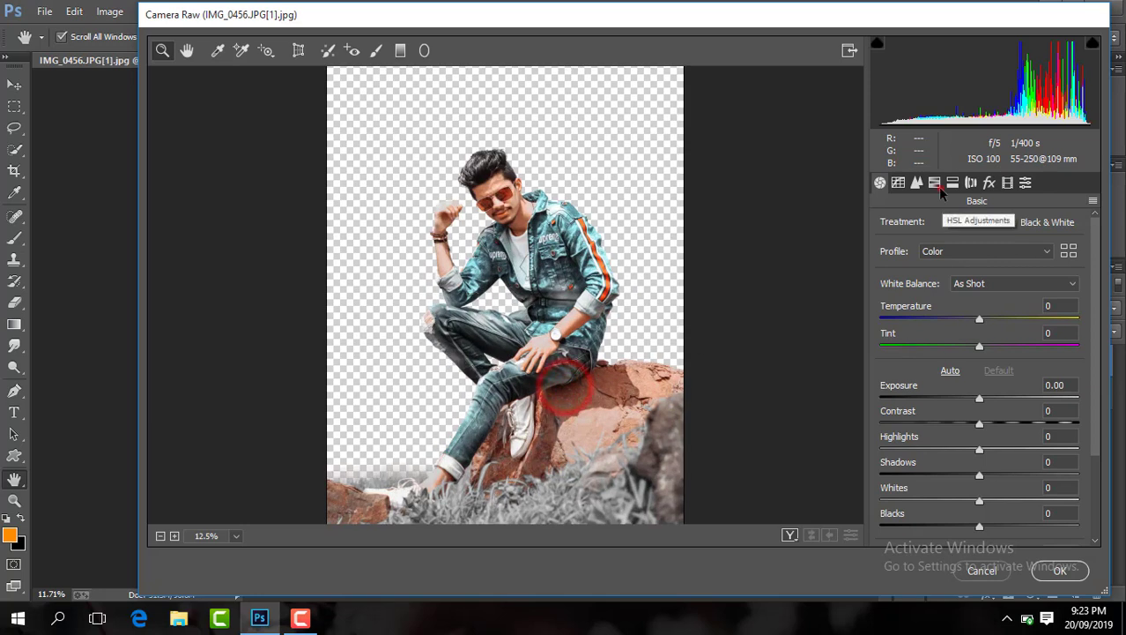
{"action": "left_click", "coordinate": [936, 183]}
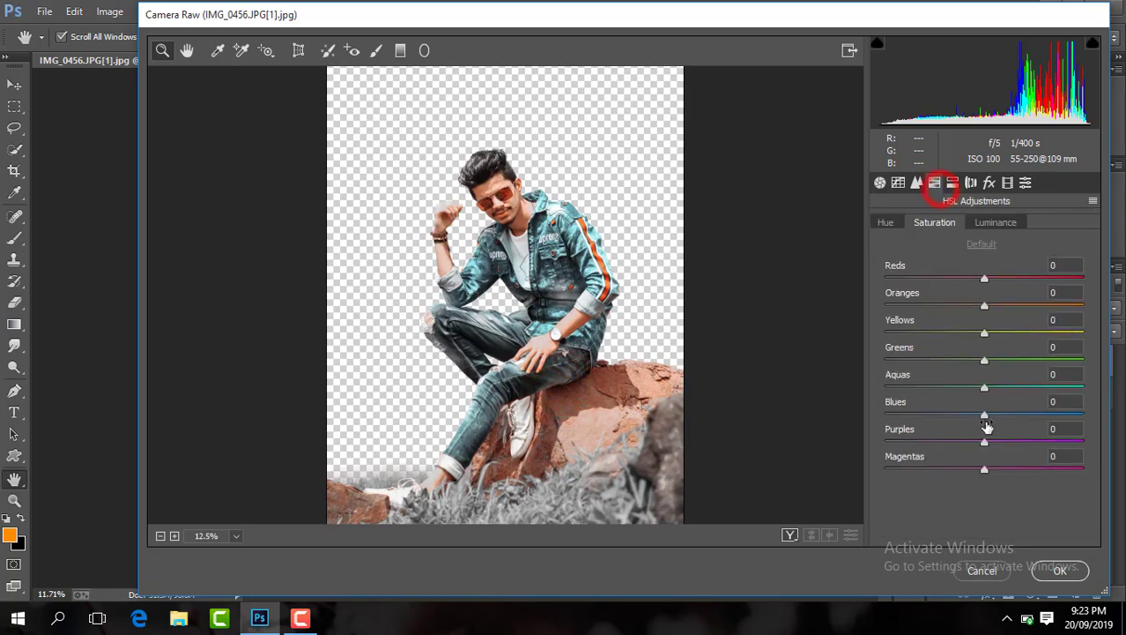
{"action": "left_click_drag", "start_coordinate": [984, 416], "coordinate": [936, 415]}
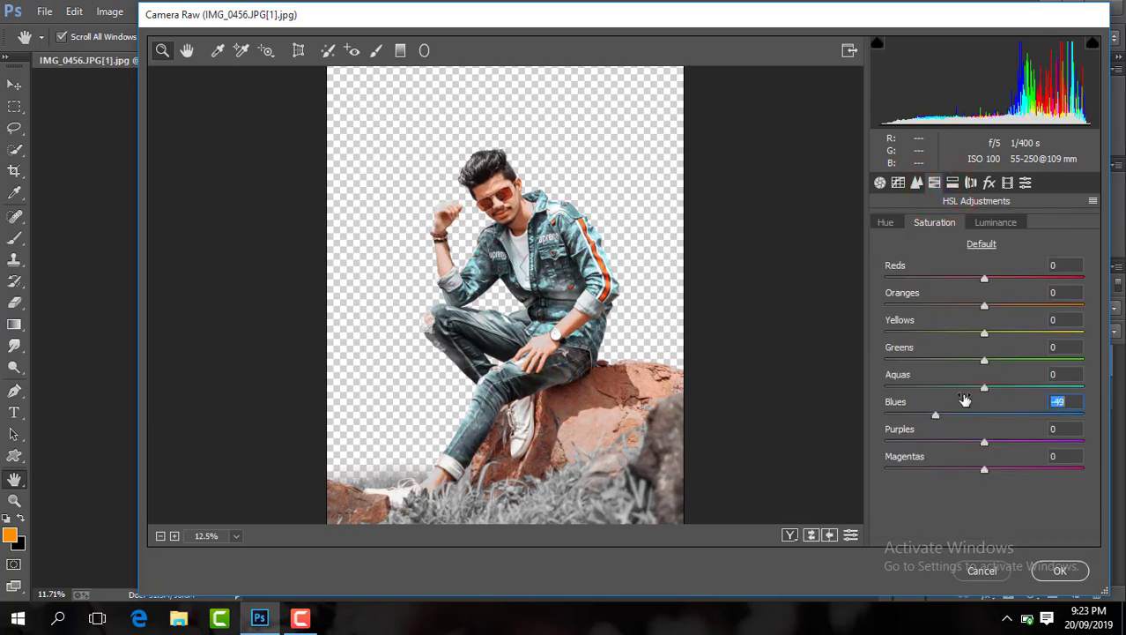
Set Basic tone to Contrast +25, Shadows +16, Blacks -9, Clarity +22, lower exposure and highlights.
{"action": "left_click", "coordinate": [985, 386]}
{"action": "left_click", "coordinate": [878, 182]}
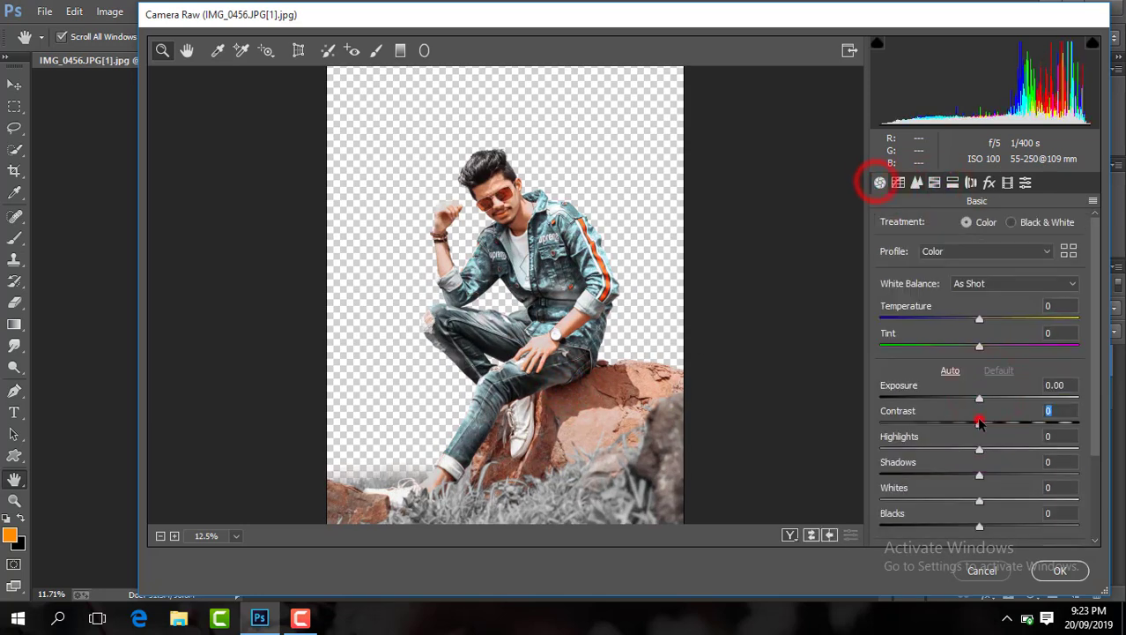
{"action": "left_click_drag", "start_coordinate": [980, 423], "coordinate": [1004, 424]}
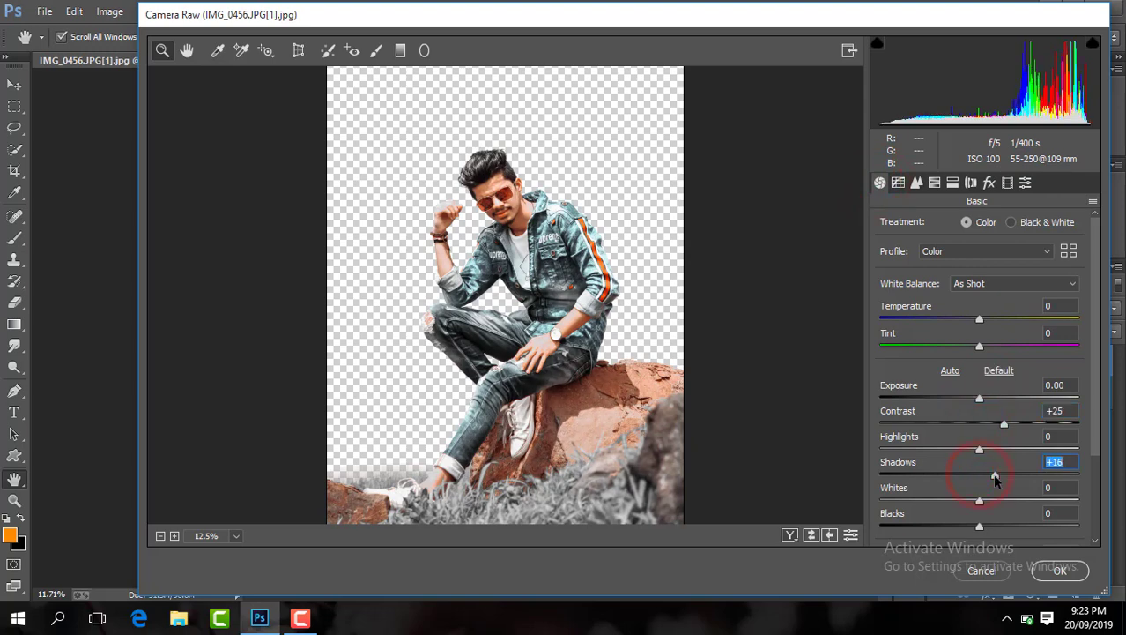
{"action": "left_click_drag", "start_coordinate": [980, 527], "coordinate": [971, 528]}
{"action": "mouse_move", "coordinate": [980, 450]}
{"action": "left_mouse_down"}
{"action": "mouse_move", "coordinate": [893, 449]}
{"action": "mouse_move", "coordinate": [981, 451]}
{"action": "mouse_move", "coordinate": [981, 464]}
{"action": "left_mouse_up"}
{"action": "left_click_drag", "start_coordinate": [1097, 393], "coordinate": [1096, 476]}
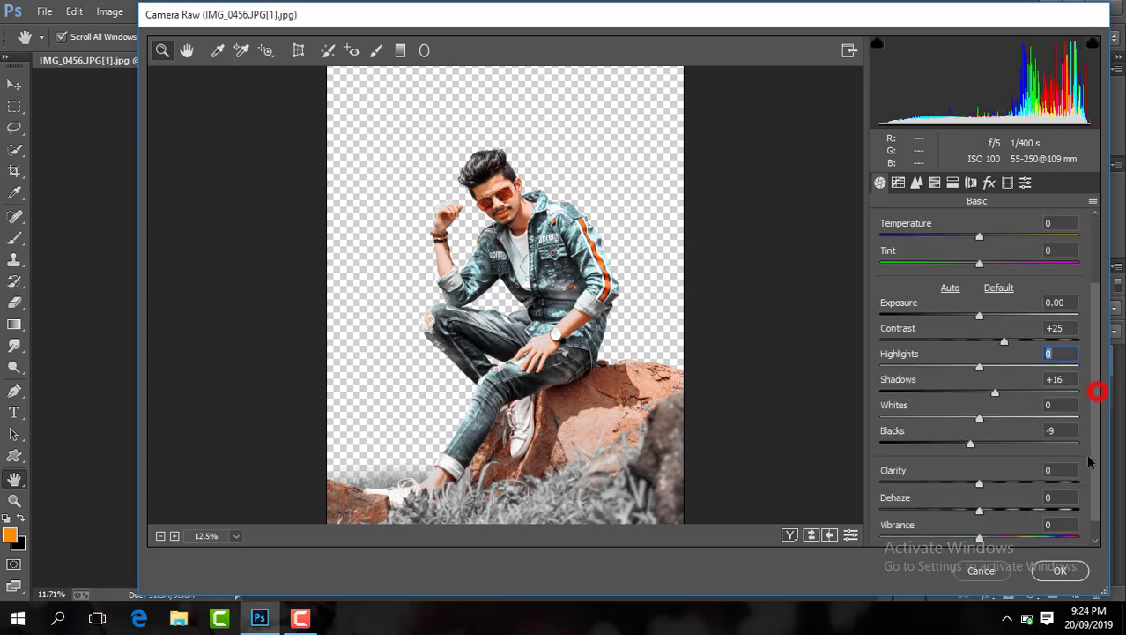
{"action": "left_click_drag", "start_coordinate": [978, 474], "coordinate": [1000, 474]}
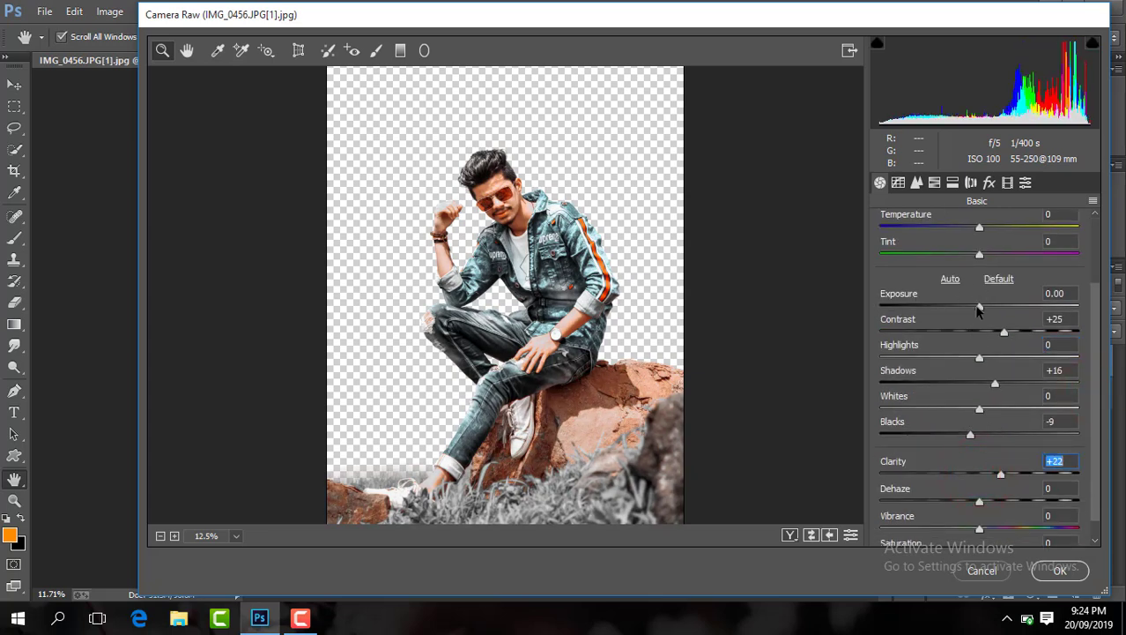
{"action": "left_click_drag", "start_coordinate": [979, 308], "coordinate": [974, 312]}
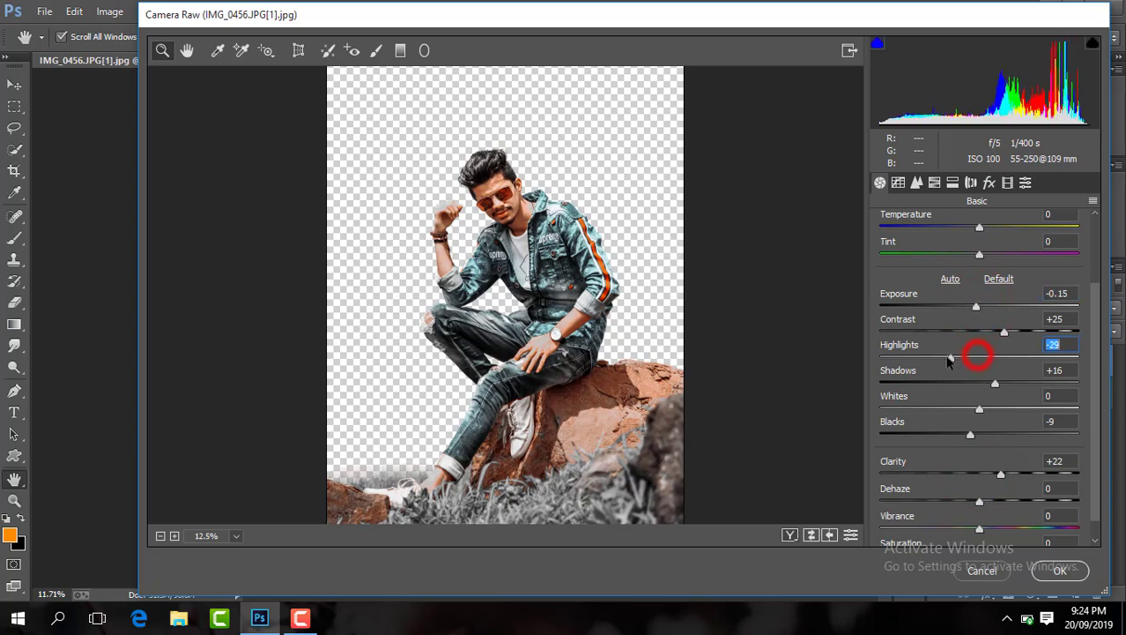
{"action": "mouse_move", "coordinate": [975, 353]}
{"action": "left_mouse_down"}
{"action": "mouse_move", "coordinate": [979, 309]}
{"action": "mouse_move", "coordinate": [837, 346]}
{"action": "left_mouse_up"}
Set Greens and Aquas saturation to -100 and Oranges to -7, then commit Camera Raw.
{"action": "left_click", "coordinate": [935, 183]}
{"action": "key", "text": "ctrl+equal"}
{"action": "left_click_drag", "start_coordinate": [986, 361], "coordinate": [900, 327]}
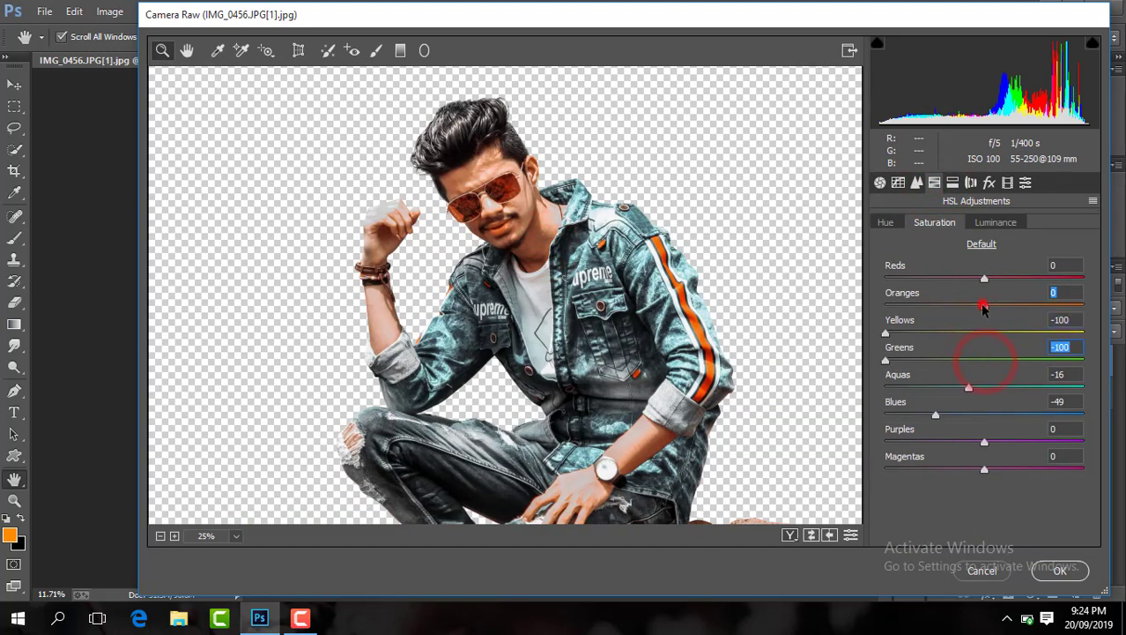
{"action": "left_click_drag", "start_coordinate": [984, 307], "coordinate": [978, 306]}
{"action": "left_click_drag", "start_coordinate": [969, 390], "coordinate": [840, 397]}
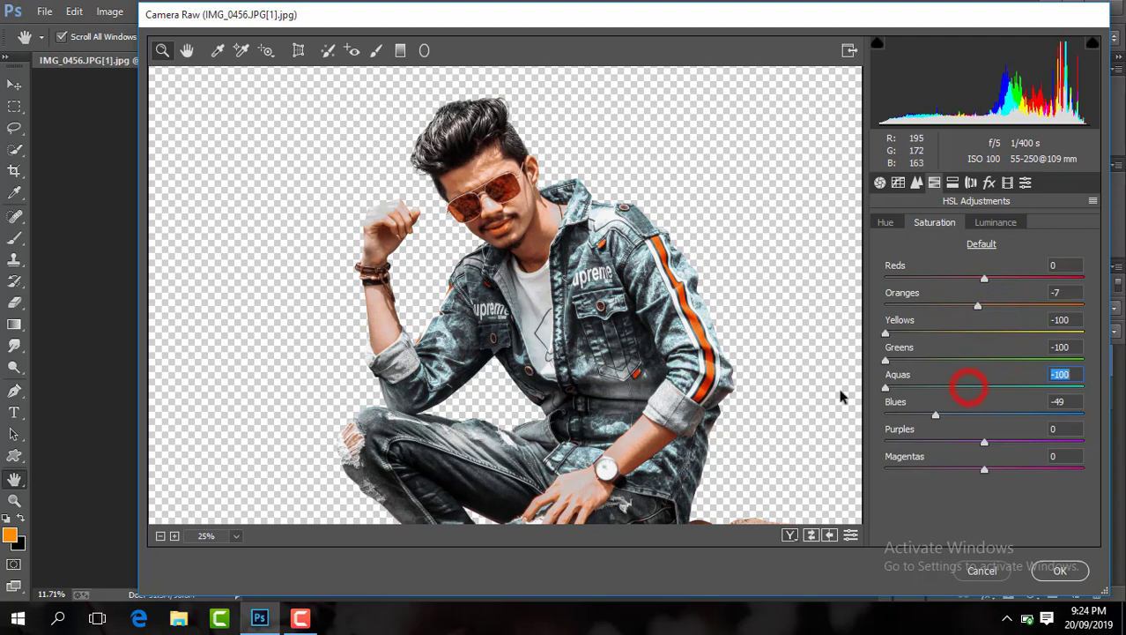
{"action": "left_click", "coordinate": [917, 183]}
{"action": "left_click", "coordinate": [1060, 570]}
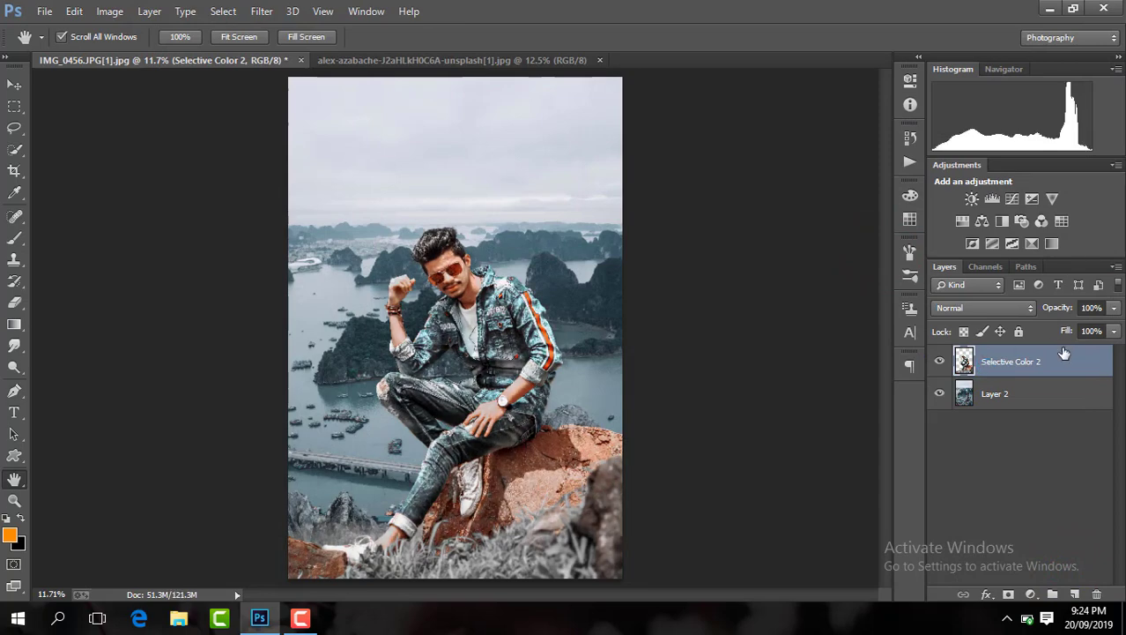
Create Layer 3 clipped to Selective Color 2 and darken the lower man and rock with gradients.
{"action": "left_click", "coordinate": [1076, 594]}
{"action": "left_click", "coordinate": [772, 295]}
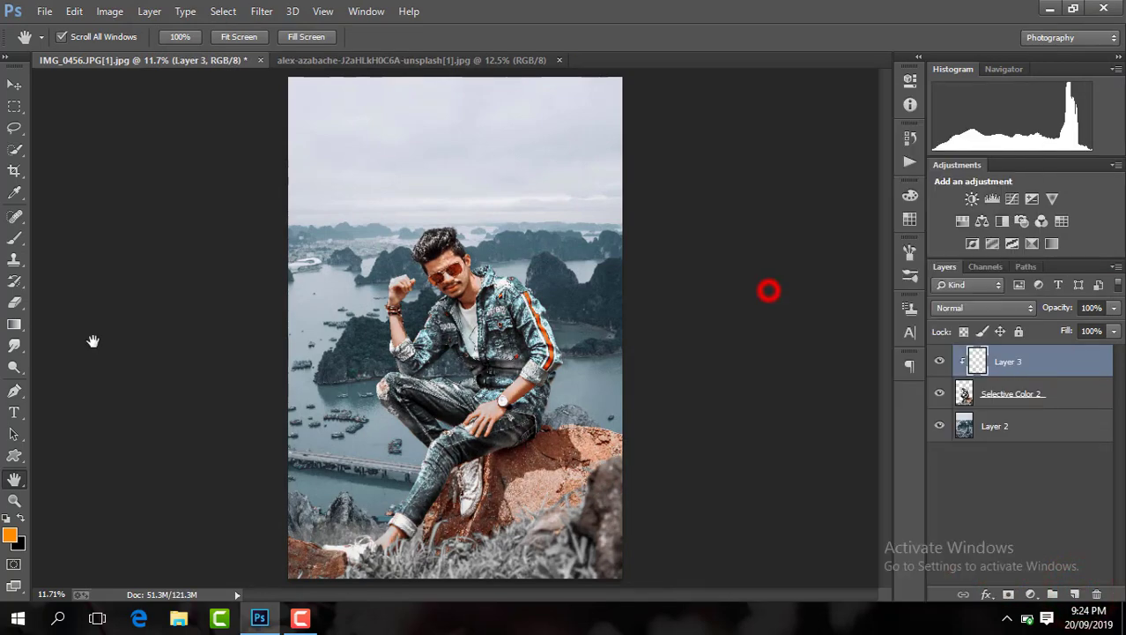
{"action": "left_click", "coordinate": [14, 324]}
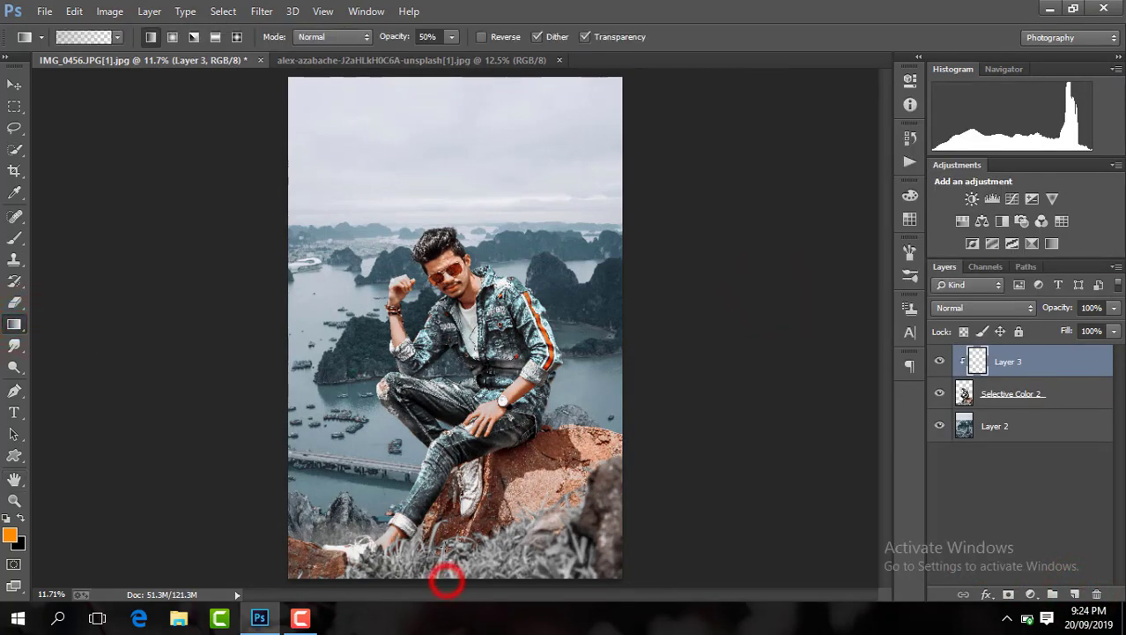
{"action": "left_click_drag", "start_coordinate": [447, 579], "coordinate": [444, 579]}
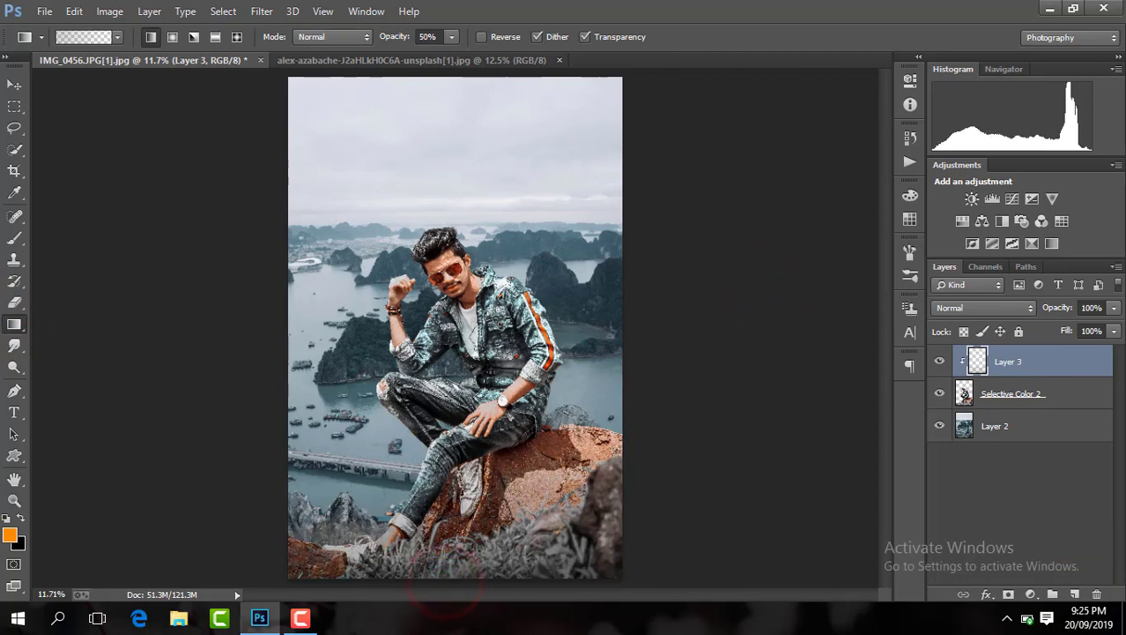
{"action": "key", "text": "ctrl+plus"}
{"action": "key", "text": "ctrl+plus"}
{"action": "left_click_drag", "start_coordinate": [886, 361], "coordinate": [887, 365]}
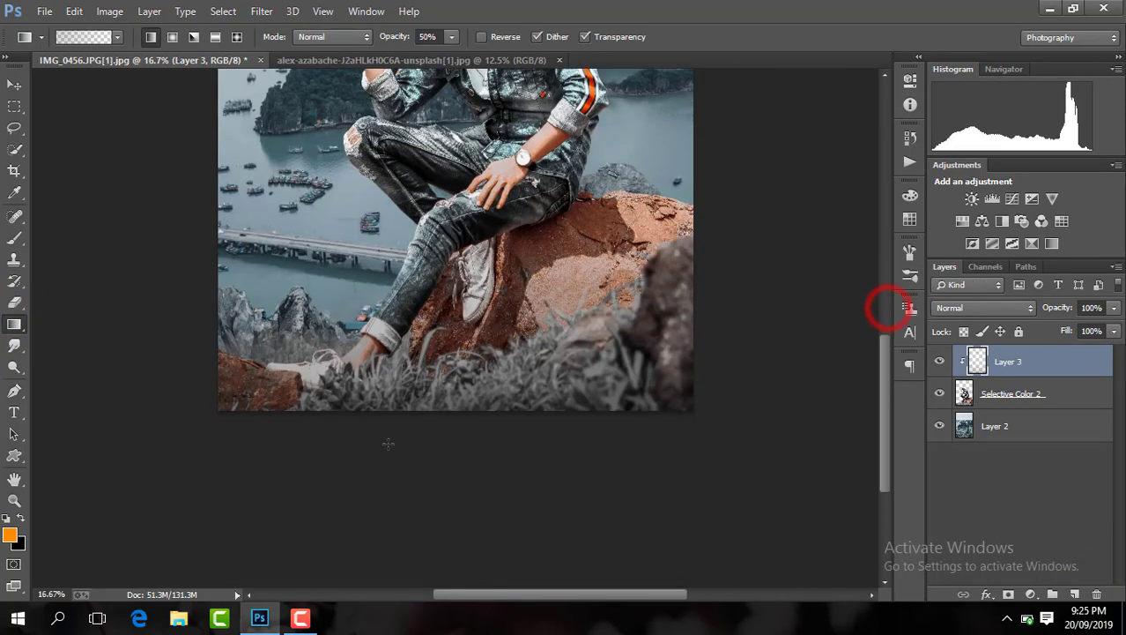
{"action": "left_click_drag", "start_coordinate": [454, 409], "coordinate": [455, 410]}
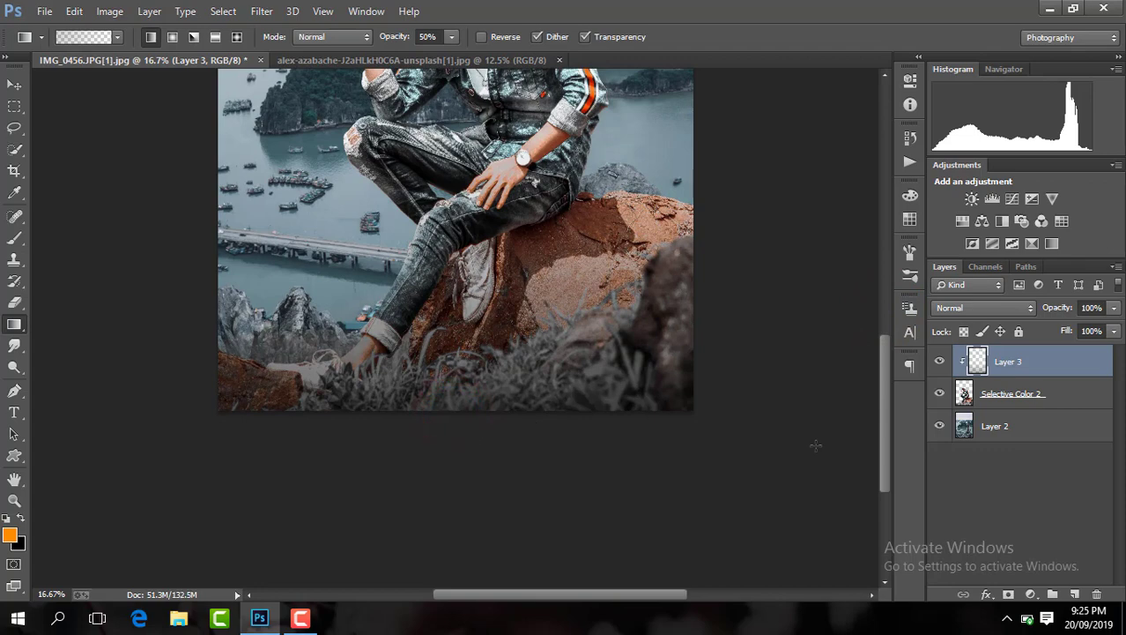
{"action": "key", "text": "ctrl+minus"}
{"action": "key", "text": "ctrl+minus"}
{"action": "left_click", "coordinate": [1047, 406]}
Apply a 7.6-pixel Gaussian Blur to the Layer 2 Ha Long Bay backdrop.
{"action": "left_click", "coordinate": [1038, 423]}
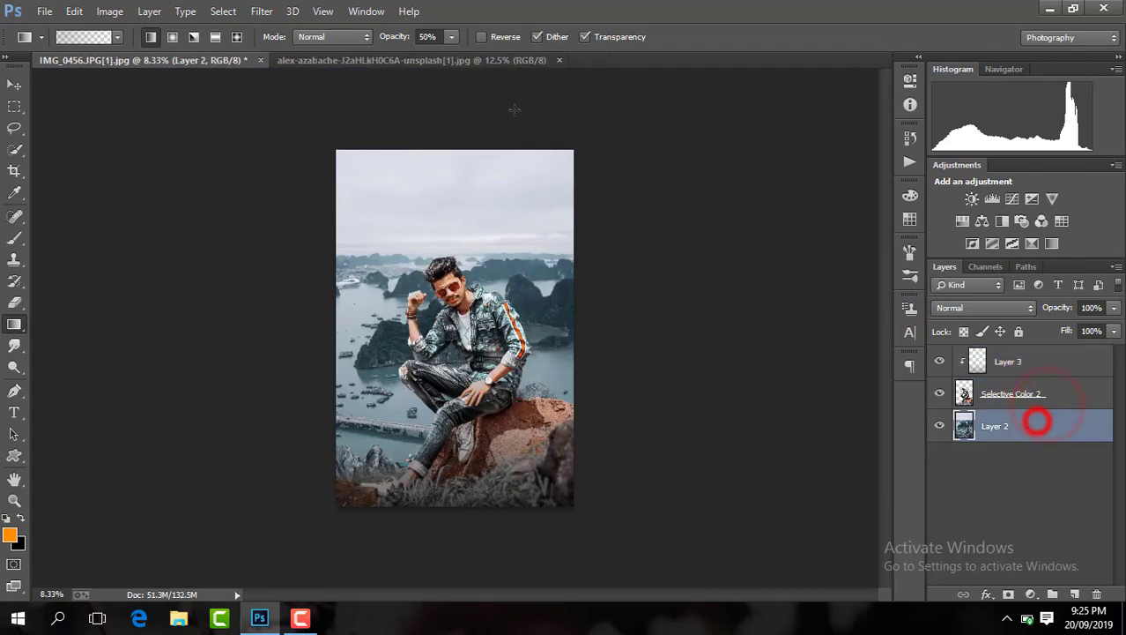
{"action": "left_click", "coordinate": [253, 14]}
{"action": "mouse_move", "coordinate": [269, 209]}
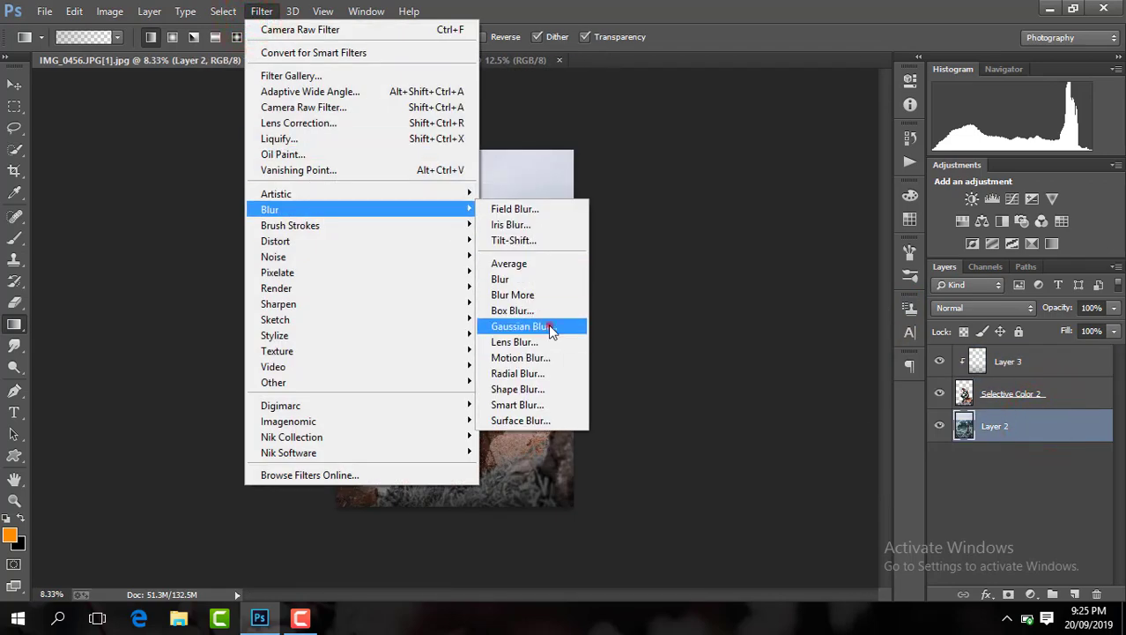
{"action": "left_click", "coordinate": [548, 327]}
{"action": "key", "text": "ctrl+plus"}
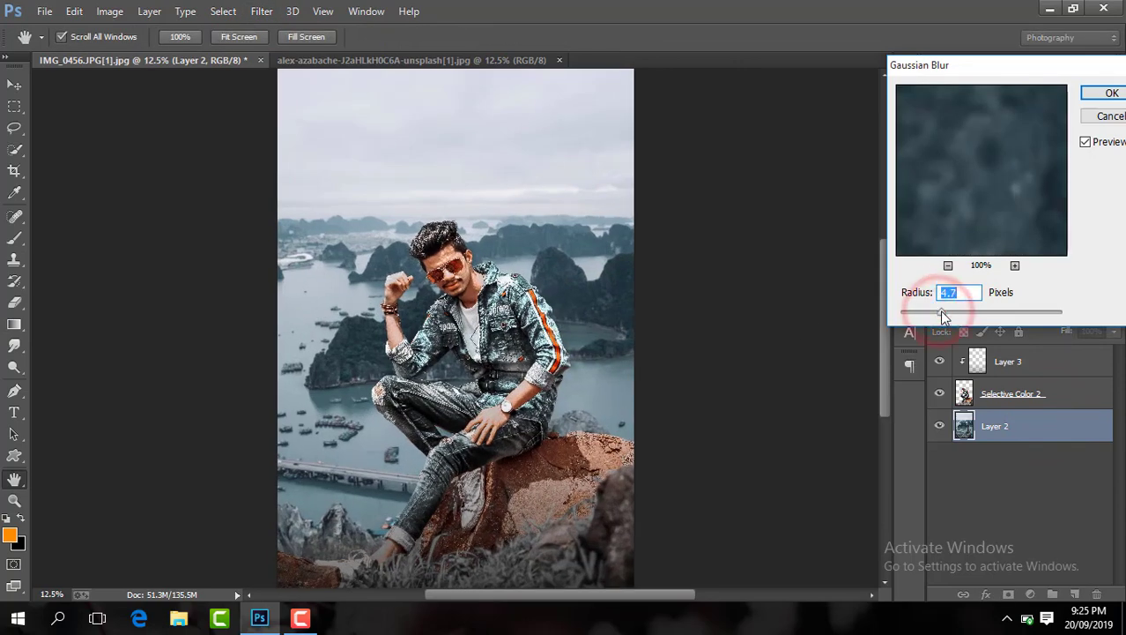
{"action": "left_click_drag", "start_coordinate": [943, 313], "coordinate": [951, 314]}
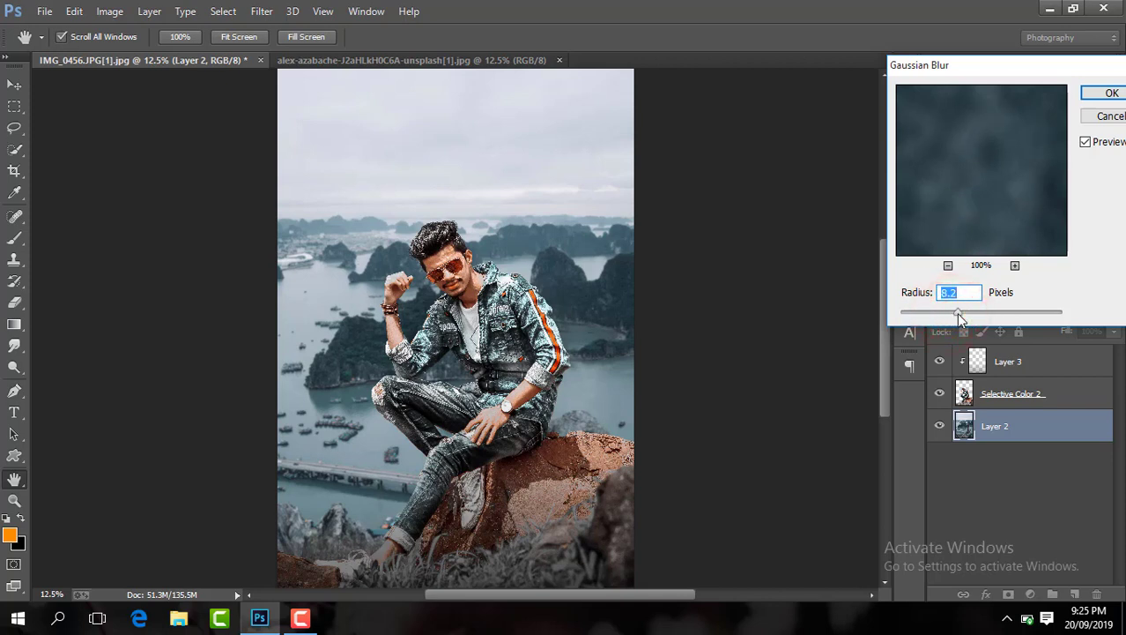
{"action": "left_click", "coordinate": [957, 312]}
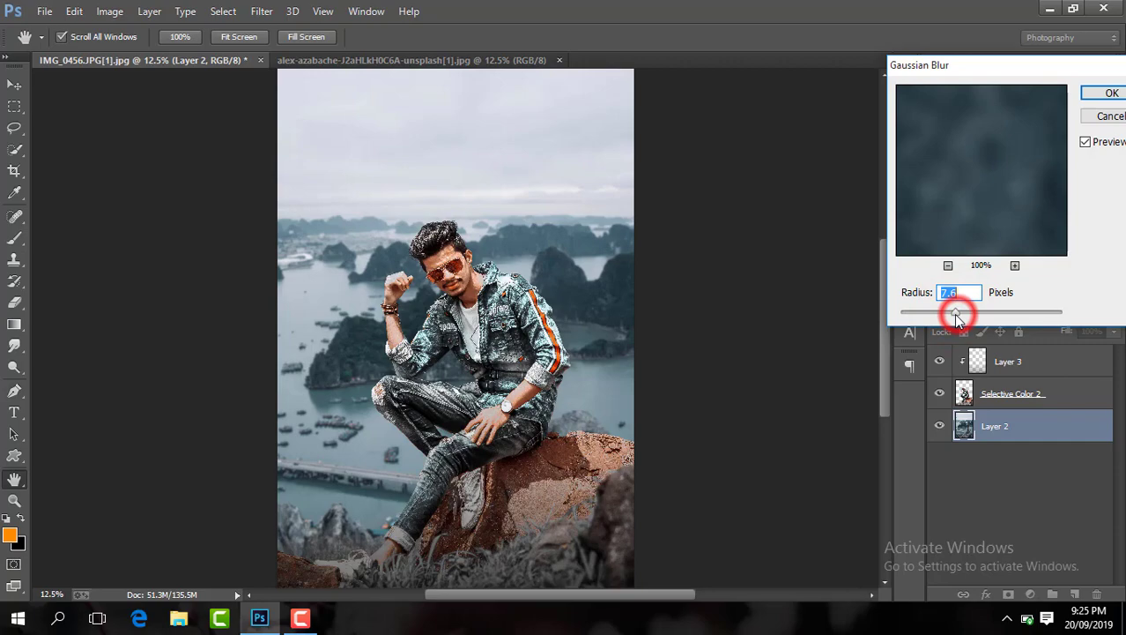
{"action": "left_click", "coordinate": [1102, 92]}
{"action": "key", "text": "ctrl+minus"}
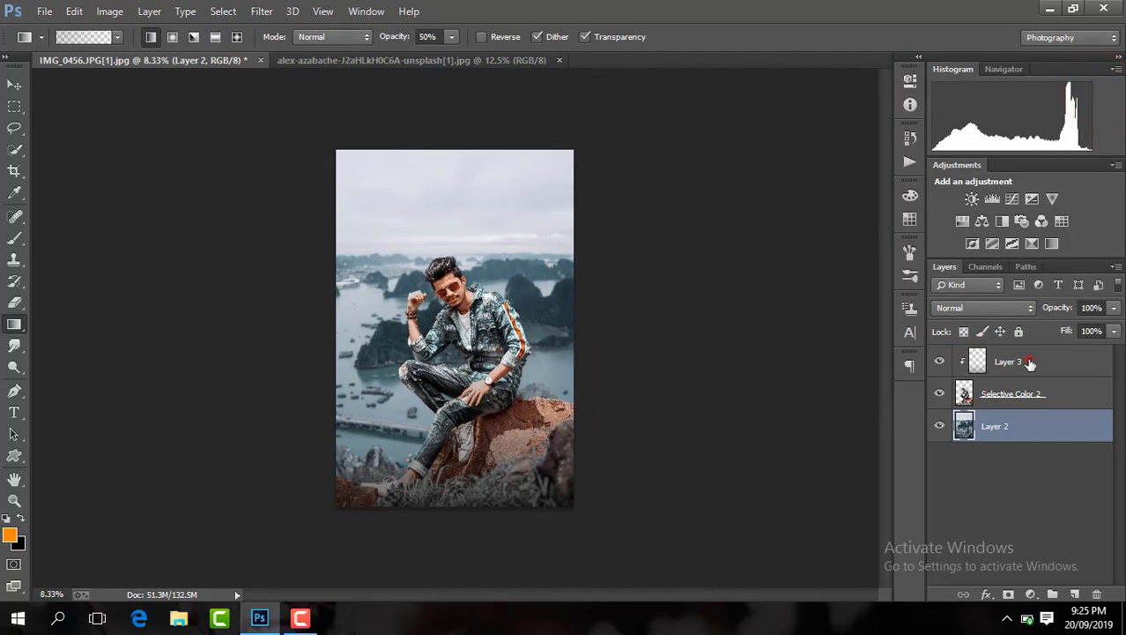
Merge Layer 3 down into Selective Color 2 after checking the man up close.
{"action": "left_click", "coordinate": [1031, 362]}
{"action": "left_click", "coordinate": [1028, 388]}
{"action": "key", "text": "ctrl+plus"}
{"action": "key", "text": "ctrl+plus"}
{"action": "key", "text": "ctrl+plus"}
{"action": "key", "text": "ctrl+plus"}
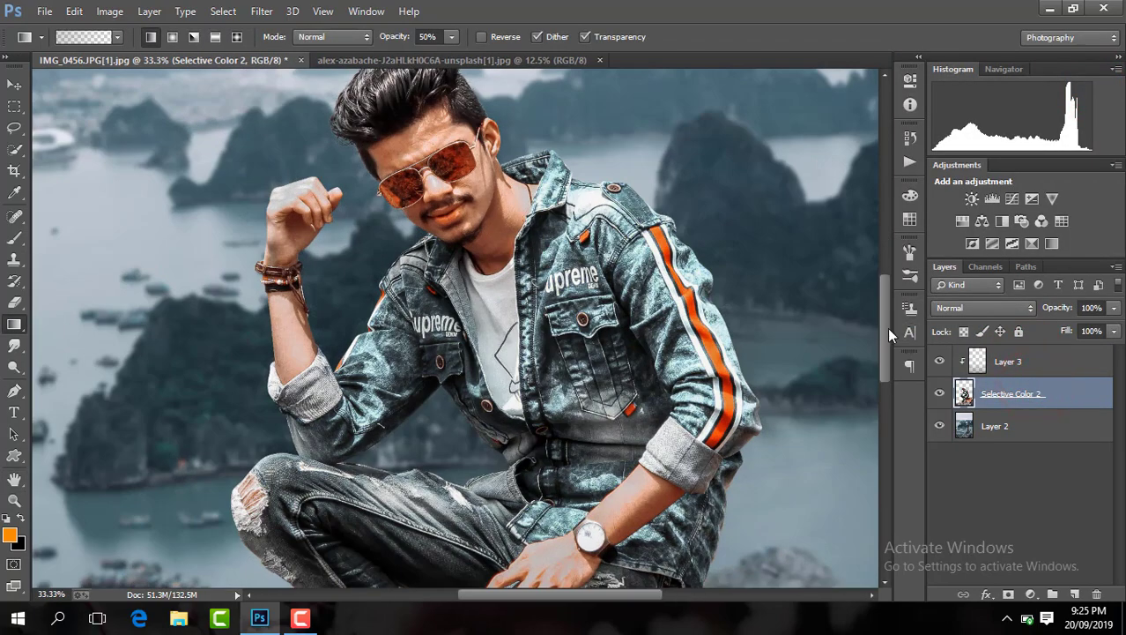
{"action": "mouse_move", "coordinate": [887, 327]}
{"action": "left_mouse_down"}
{"action": "mouse_move", "coordinate": [883, 429]}
{"action": "mouse_move", "coordinate": [876, 278]}
{"action": "left_mouse_up"}
{"action": "key", "text": "ctrl+minus"}
{"action": "key", "text": "ctrl+minus"}
{"action": "key", "text": "ctrl+minus"}
{"action": "key", "text": "ctrl+minus"}
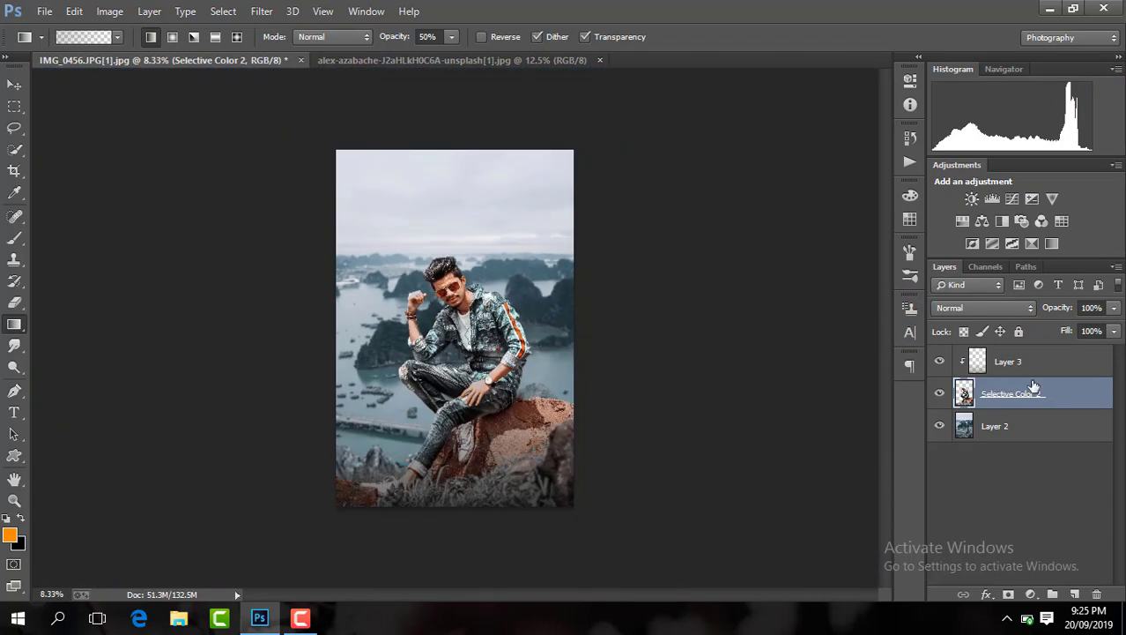
{"action": "right_click", "coordinate": [1033, 388]}
{"action": "left_click", "coordinate": [1066, 377]}
{"action": "right_click", "coordinate": [1062, 370]}
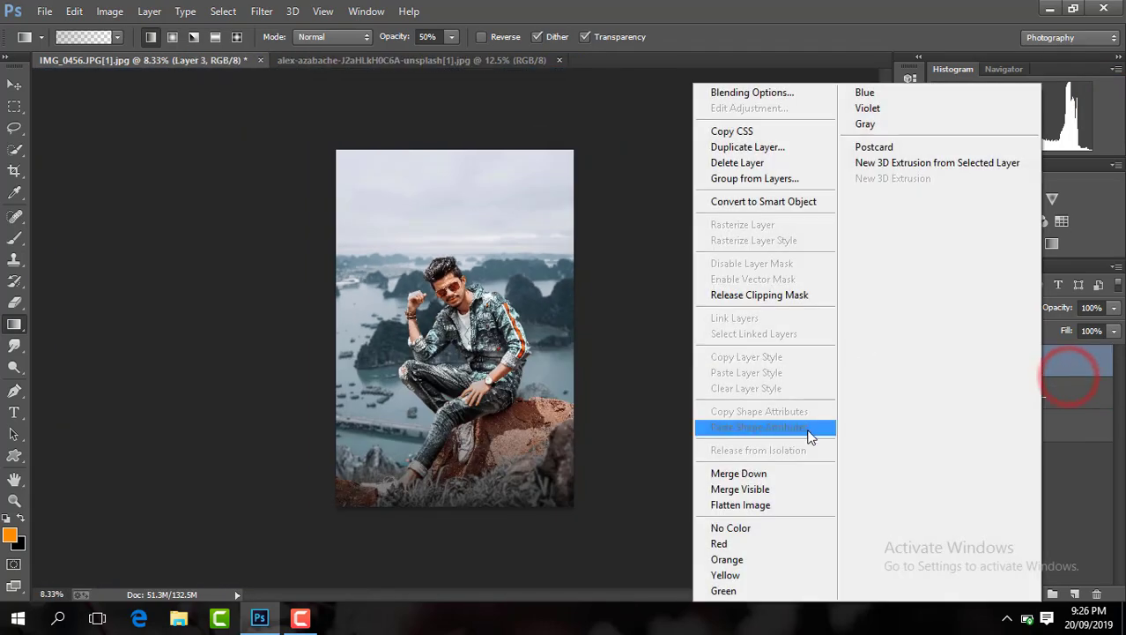
{"action": "left_click", "coordinate": [797, 477]}
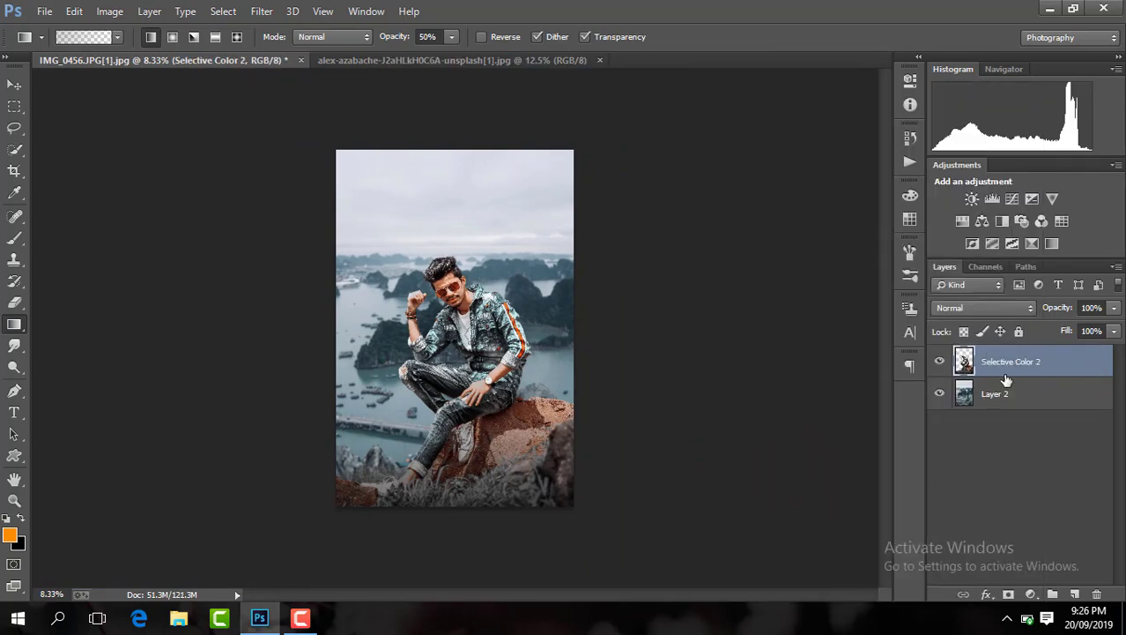
Duplicate Selective Color 2 with Ctrl+J and lower its highlights in the Camera Raw Filter.
{"action": "key", "text": "ctrl+j"}
{"action": "left_click", "coordinate": [262, 11]}
{"action": "left_click", "coordinate": [343, 106]}
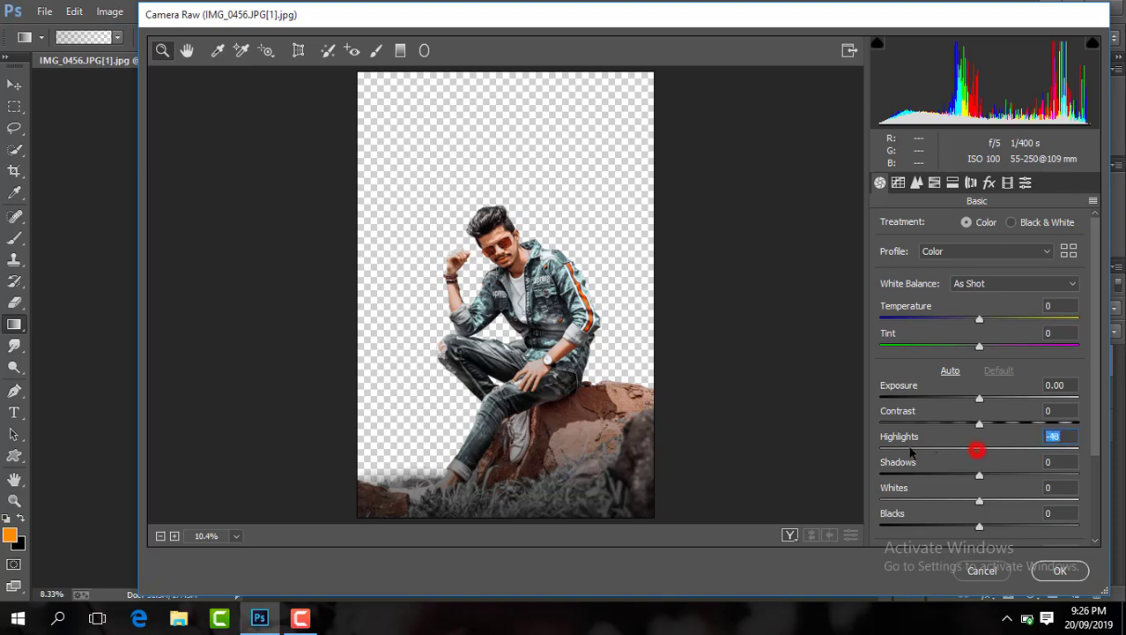
{"action": "left_click", "coordinate": [1060, 570]}
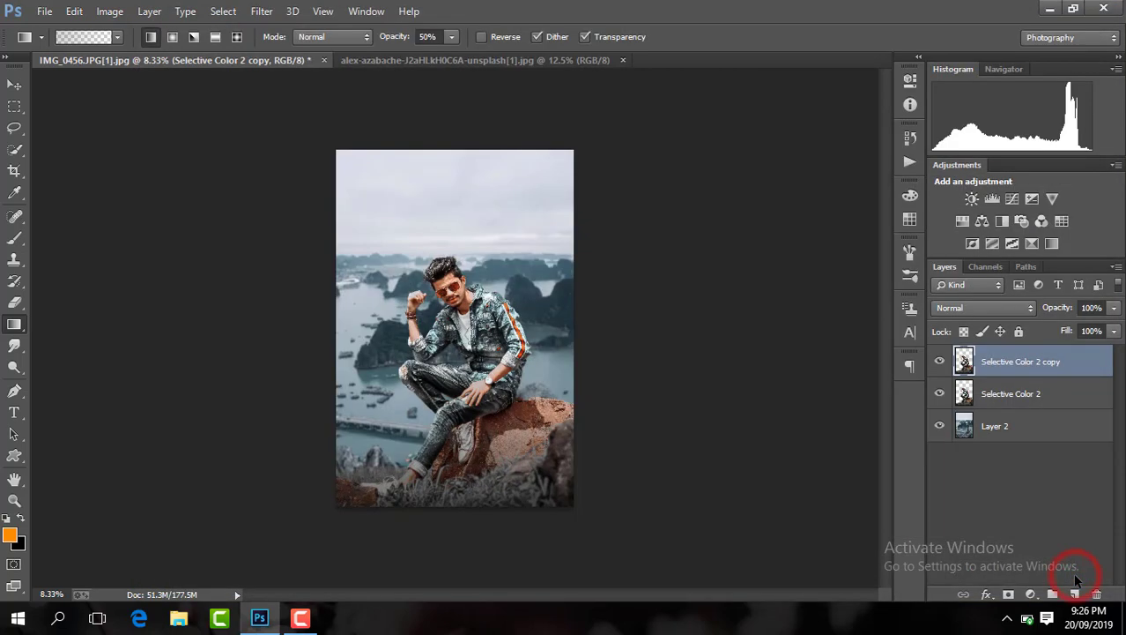
Add a layer mask to the copy and paint it with a 314 px brush over the jacket.
{"action": "left_click", "coordinate": [1008, 593], "text": "alt"}
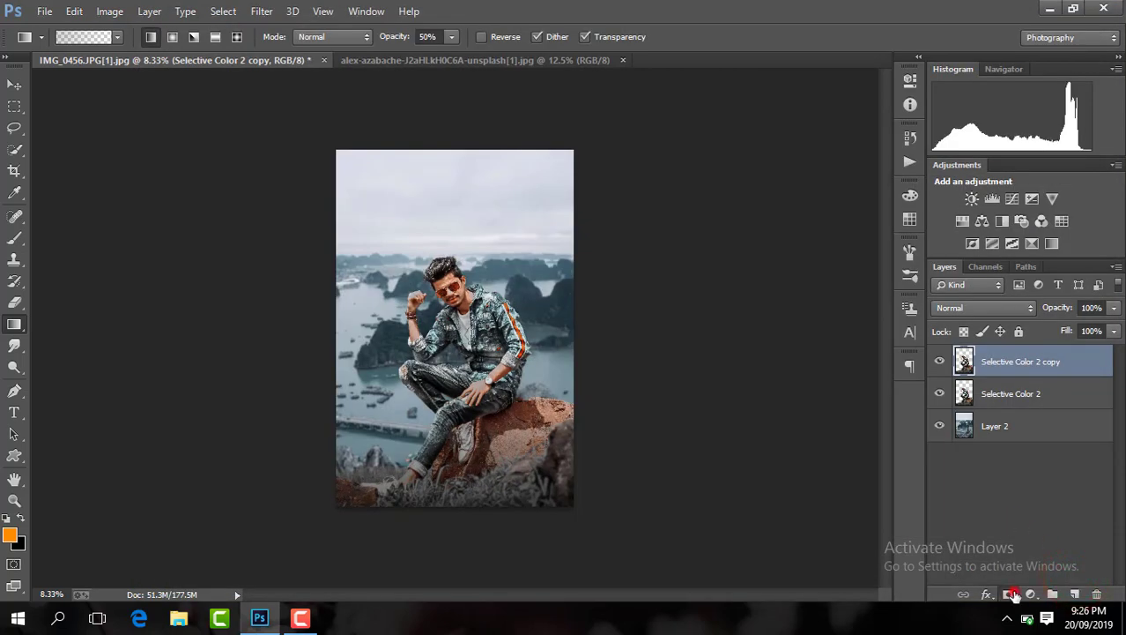
{"action": "key", "text": "ctrl+plus"}
{"action": "key", "text": "ctrl+plus"}
{"action": "key", "text": "ctrl+plus"}
{"action": "key", "text": "ctrl+plus"}
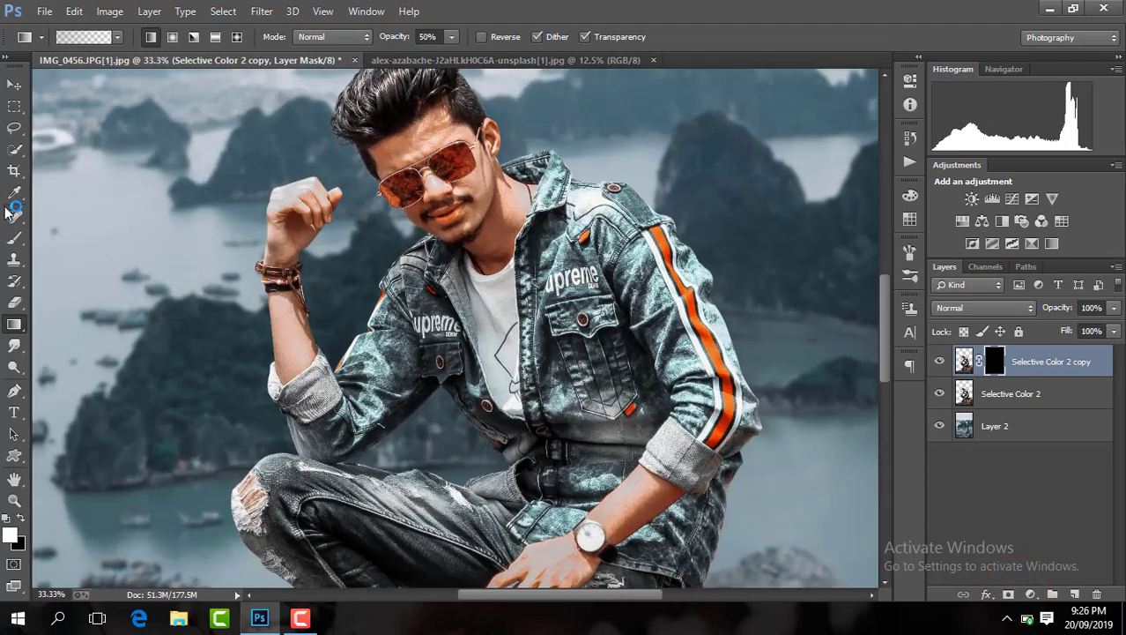
{"action": "left_click", "coordinate": [14, 238]}
{"action": "left_click", "coordinate": [82, 37]}
{"action": "left_click", "coordinate": [169, 93]}
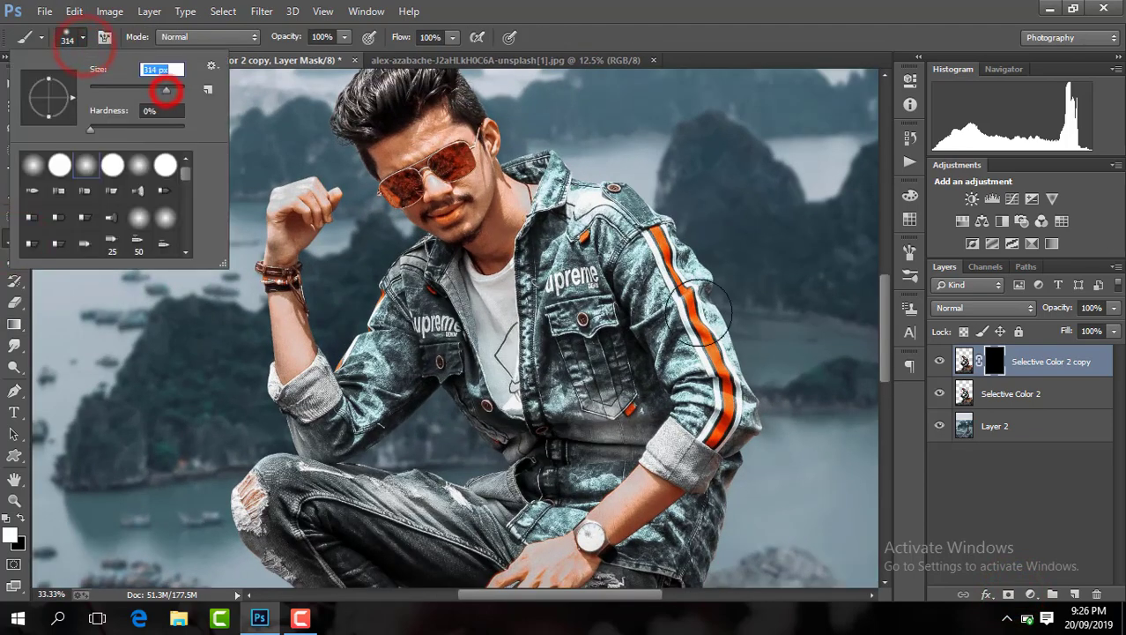
{"action": "mouse_move", "coordinate": [678, 383]}
{"action": "left_mouse_down"}
{"action": "mouse_move", "coordinate": [381, 335]}
{"action": "mouse_move", "coordinate": [322, 412]}
{"action": "left_mouse_up"}
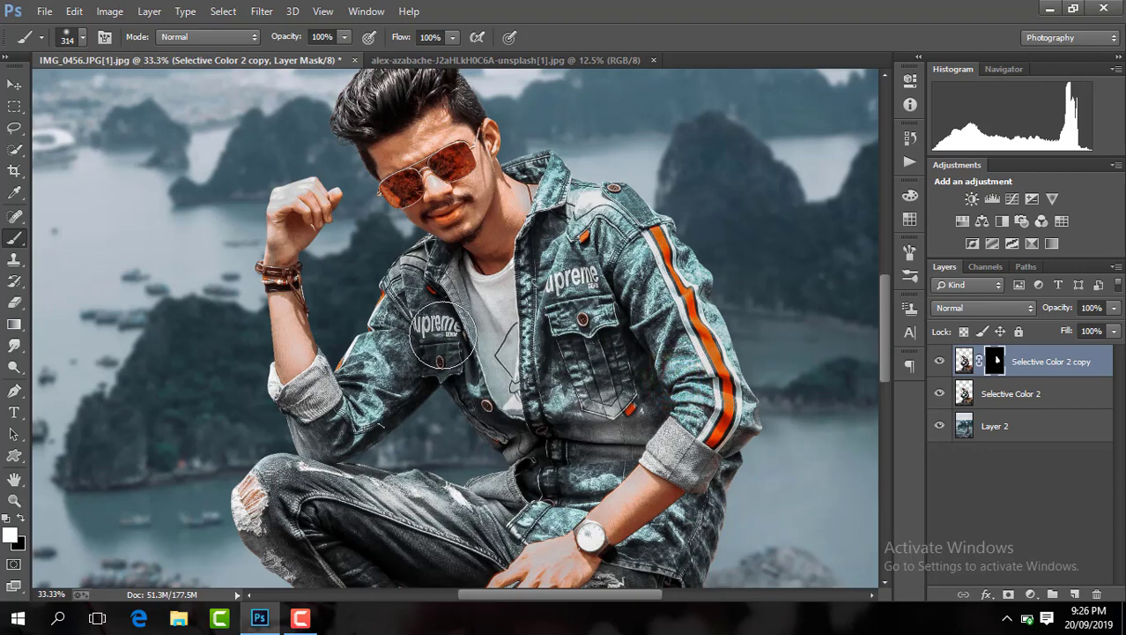
{"action": "left_click_drag", "start_coordinate": [885, 339], "coordinate": [885, 372]}
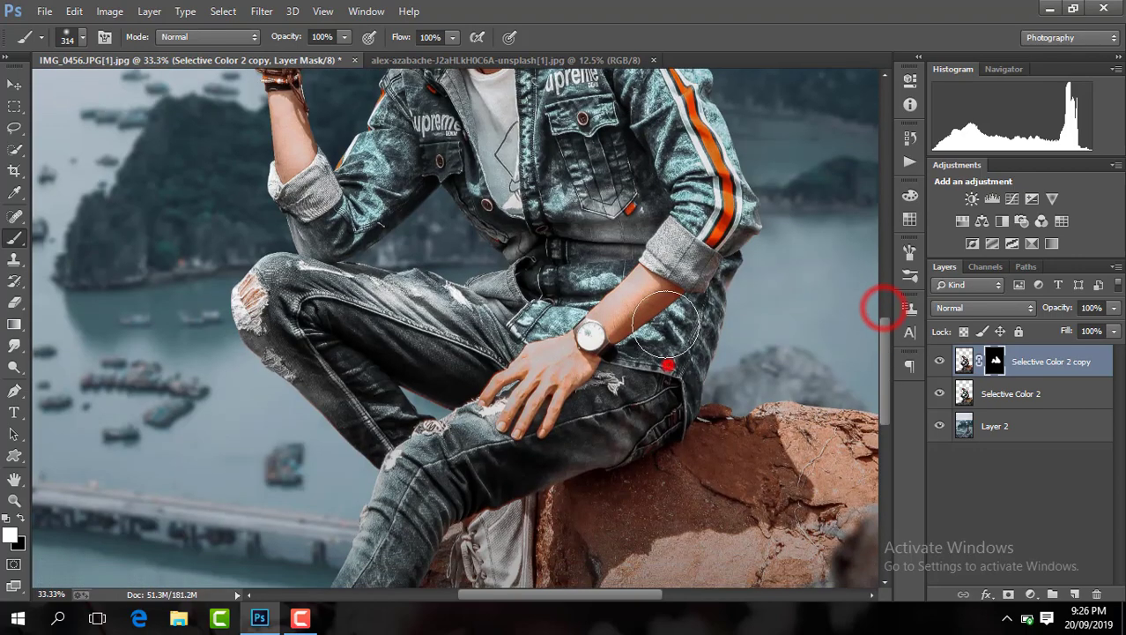
{"action": "left_click_drag", "start_coordinate": [666, 366], "coordinate": [257, 233]}
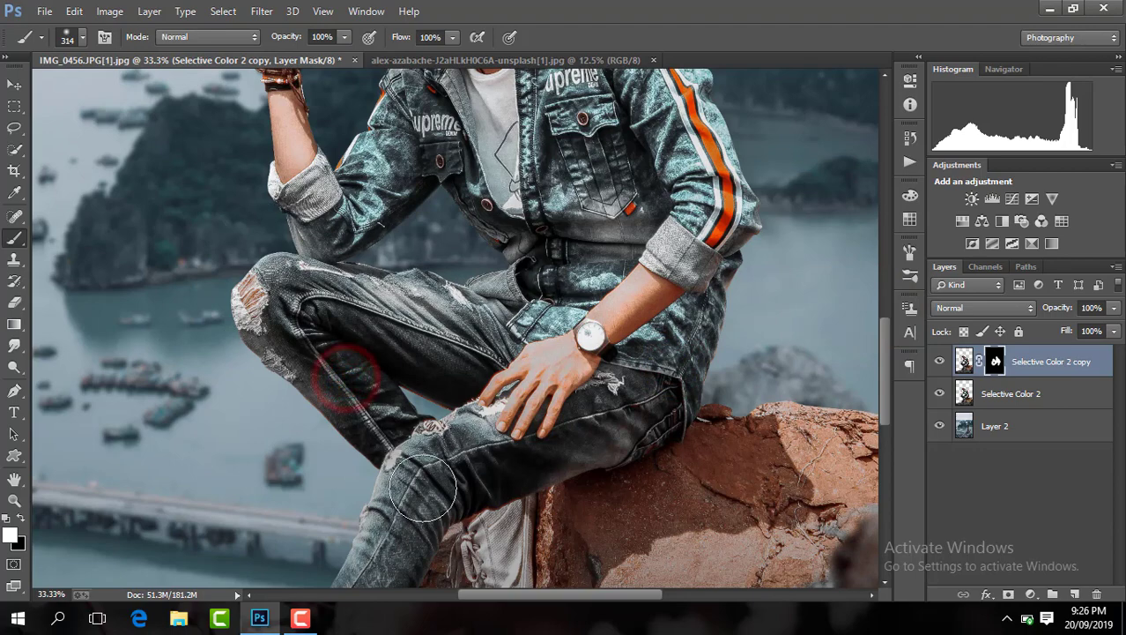
{"action": "left_click_drag", "start_coordinate": [883, 362], "coordinate": [884, 411]}
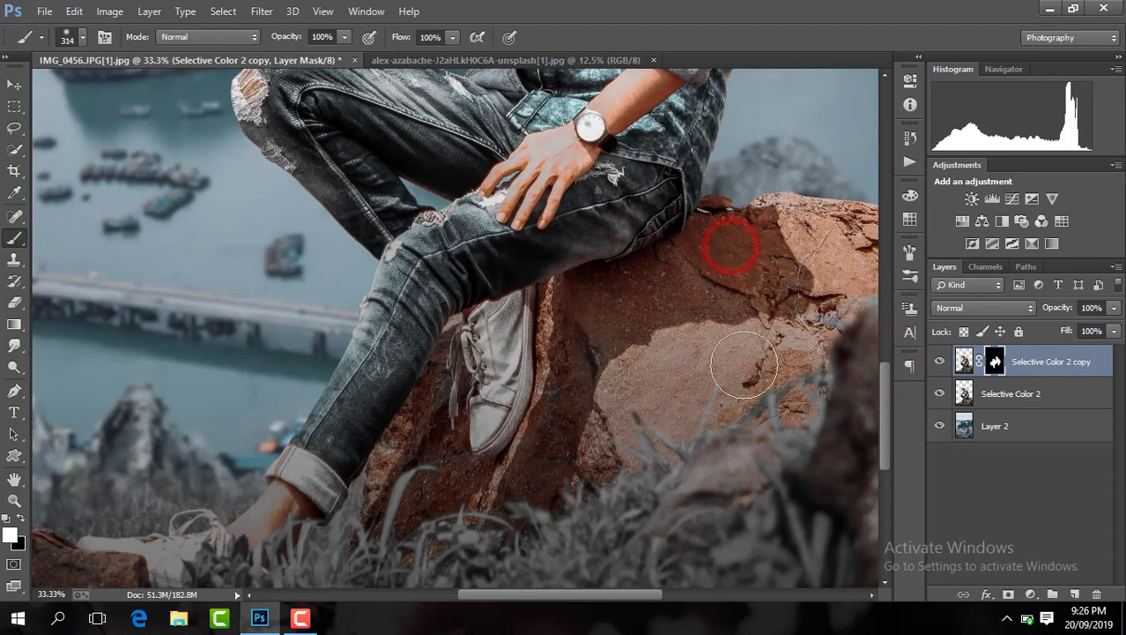
Paint more of the mask over the man, toggling the copy's visibility to compare.
{"action": "key", "text": "ctrl+minus"}
{"action": "key", "text": "ctrl+minus"}
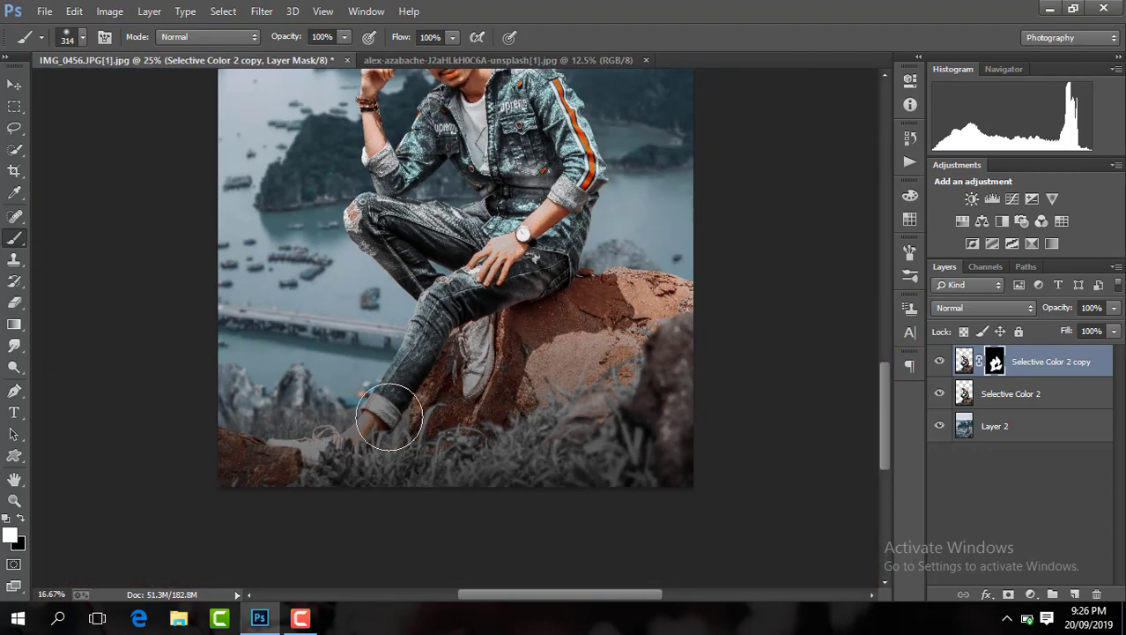
{"action": "left_click", "coordinate": [716, 300]}
{"action": "left_click", "coordinate": [940, 362]}
{"action": "left_click", "coordinate": [941, 362]}
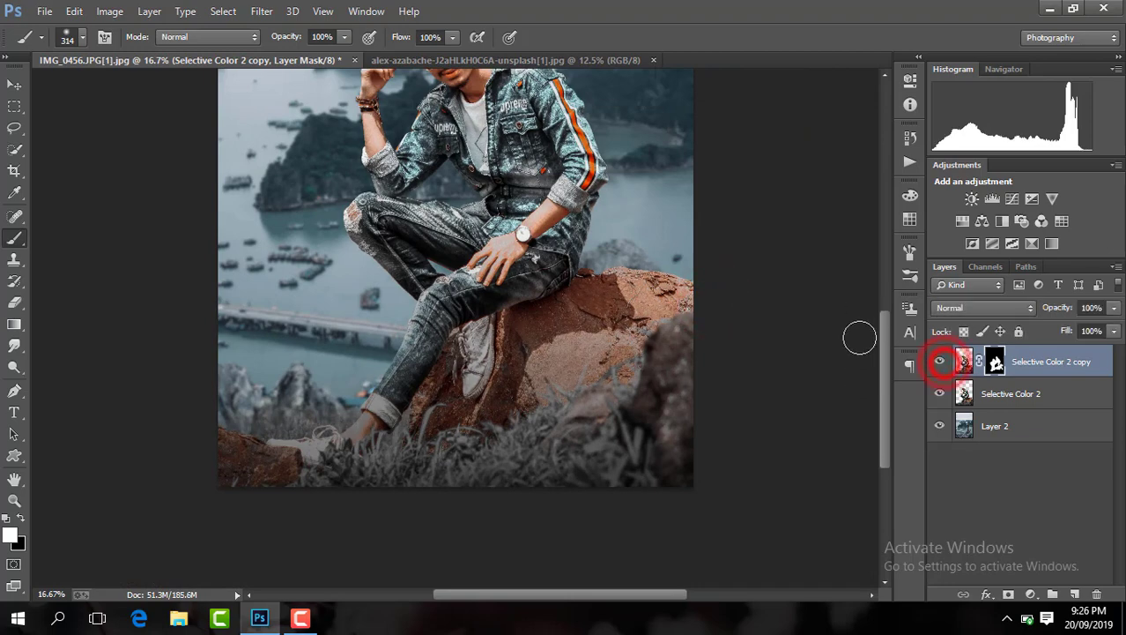
{"action": "left_click_drag", "start_coordinate": [886, 374], "coordinate": [876, 321]}
{"action": "key", "text": "ctrl+plus"}
{"action": "left_click", "coordinate": [500, 362]}
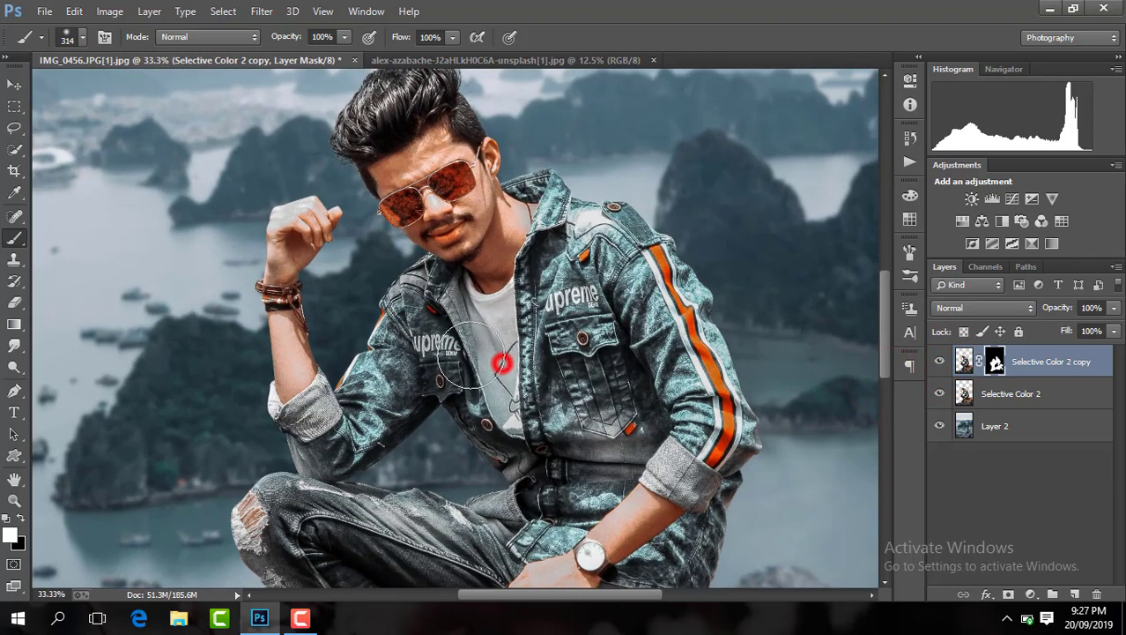
{"action": "left_click", "coordinate": [940, 361]}
{"action": "left_click", "coordinate": [941, 362]}
{"action": "key", "text": "ctrl+minus"}
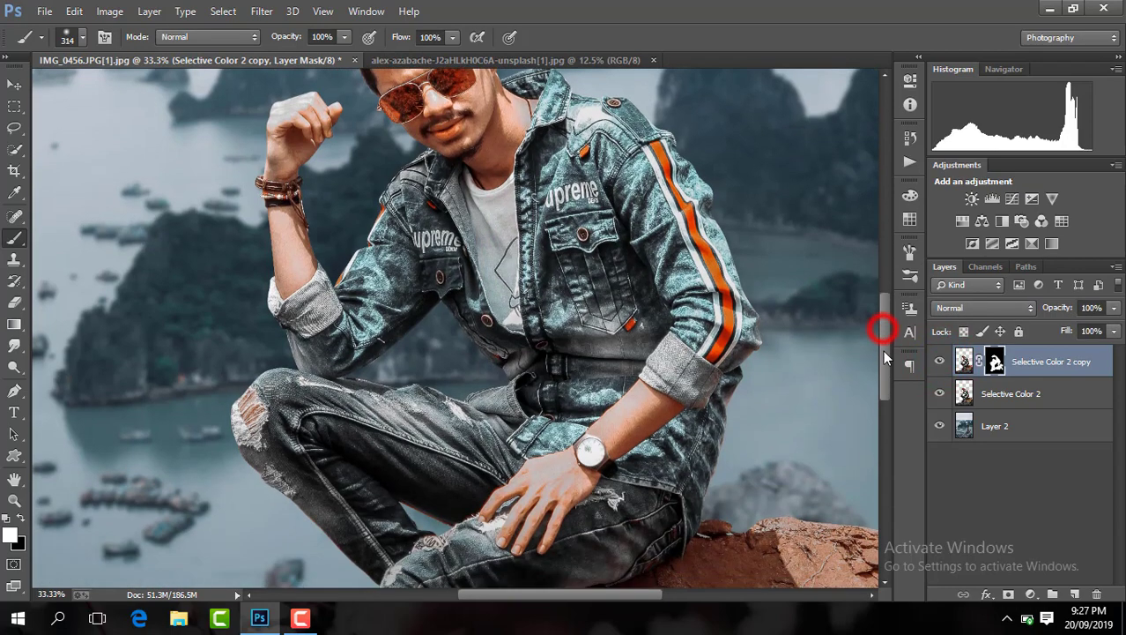
{"action": "key", "text": "ctrl+minus"}
{"action": "key", "text": "ctrl+minus"}
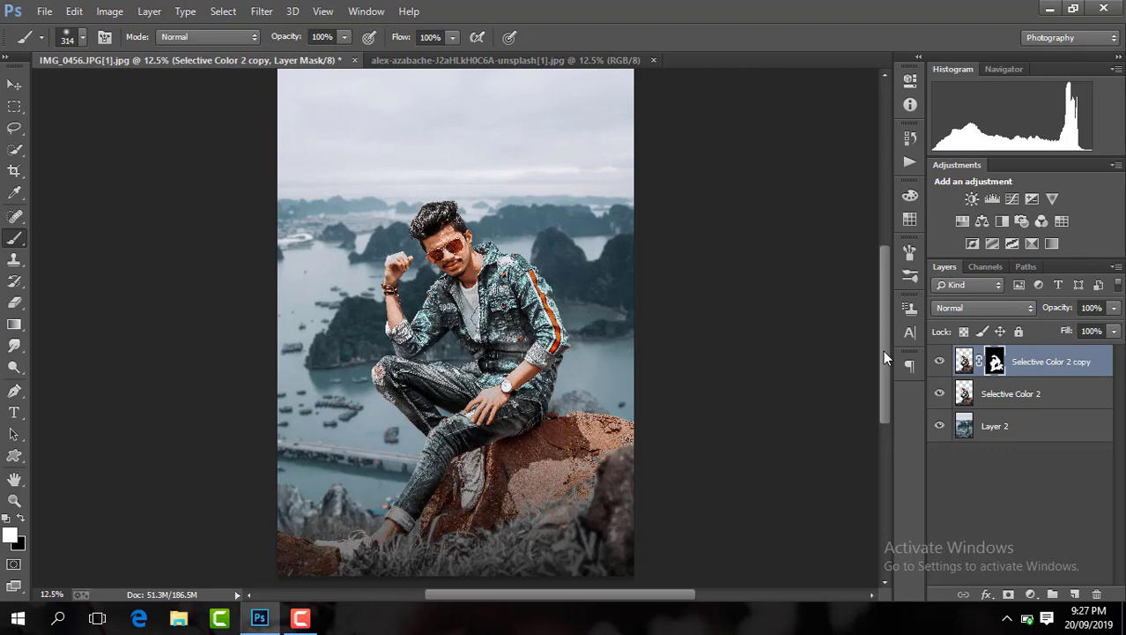
Merge Selective Color 2 copy down into Selective Color 2 and inspect the legs and rock.
{"action": "right_click", "coordinate": [1031, 364]}
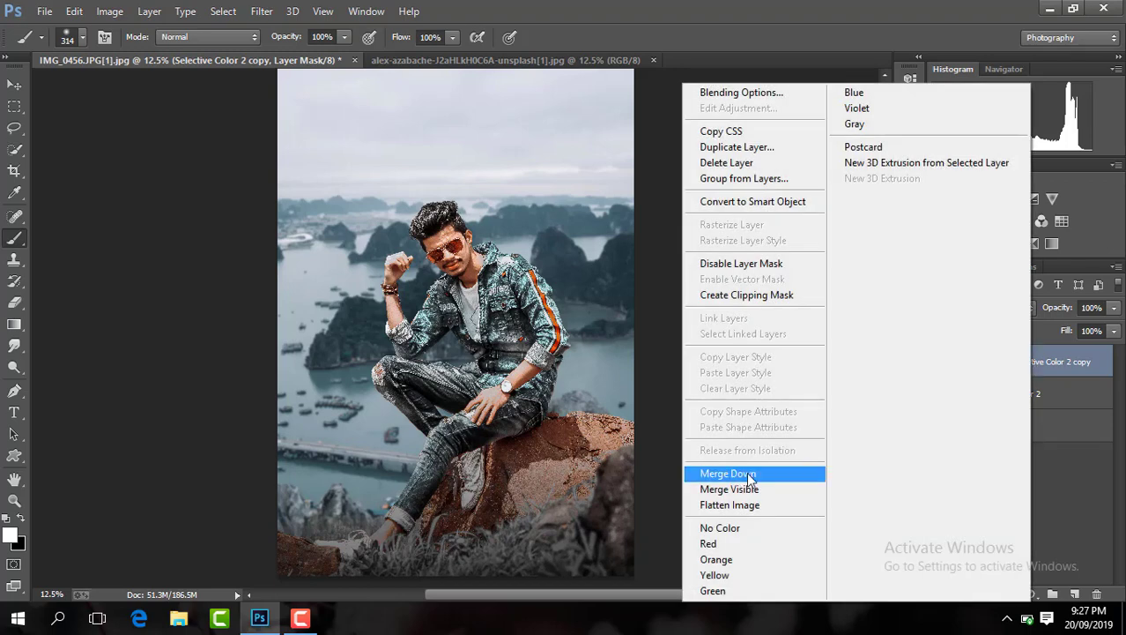
{"action": "left_click", "coordinate": [747, 473]}
{"action": "key", "text": "ctrl+plus"}
{"action": "key", "text": "ctrl+plus"}
{"action": "left_click_drag", "start_coordinate": [884, 318], "coordinate": [890, 401]}
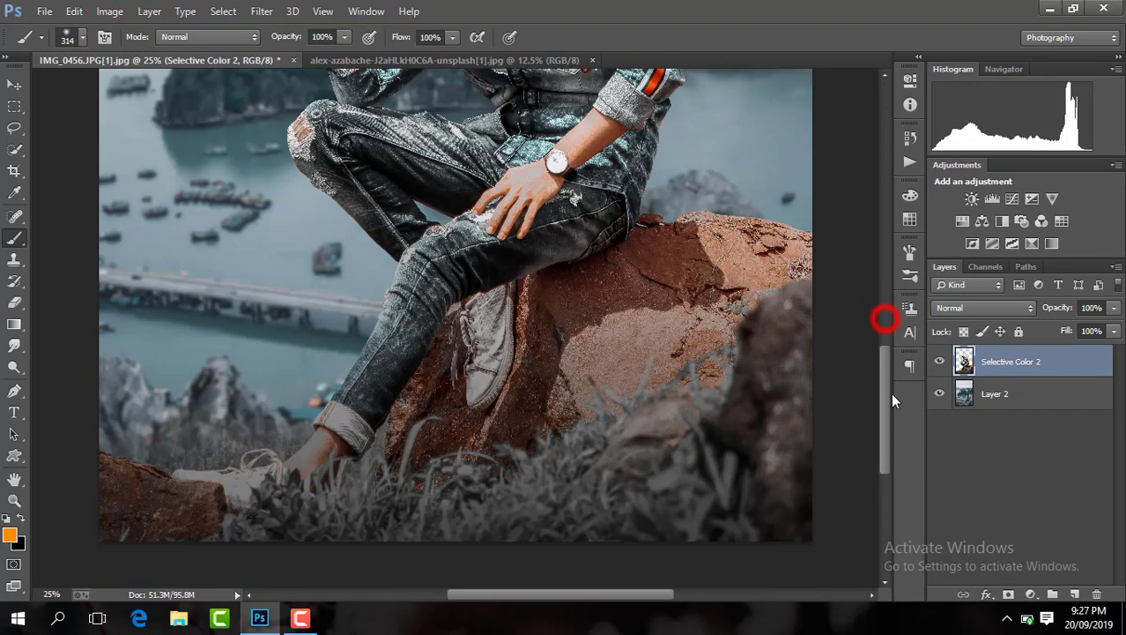
{"action": "key", "text": "ctrl+minus"}
{"action": "key", "text": "ctrl+minus"}
{"action": "key", "text": "ctrl+minus"}
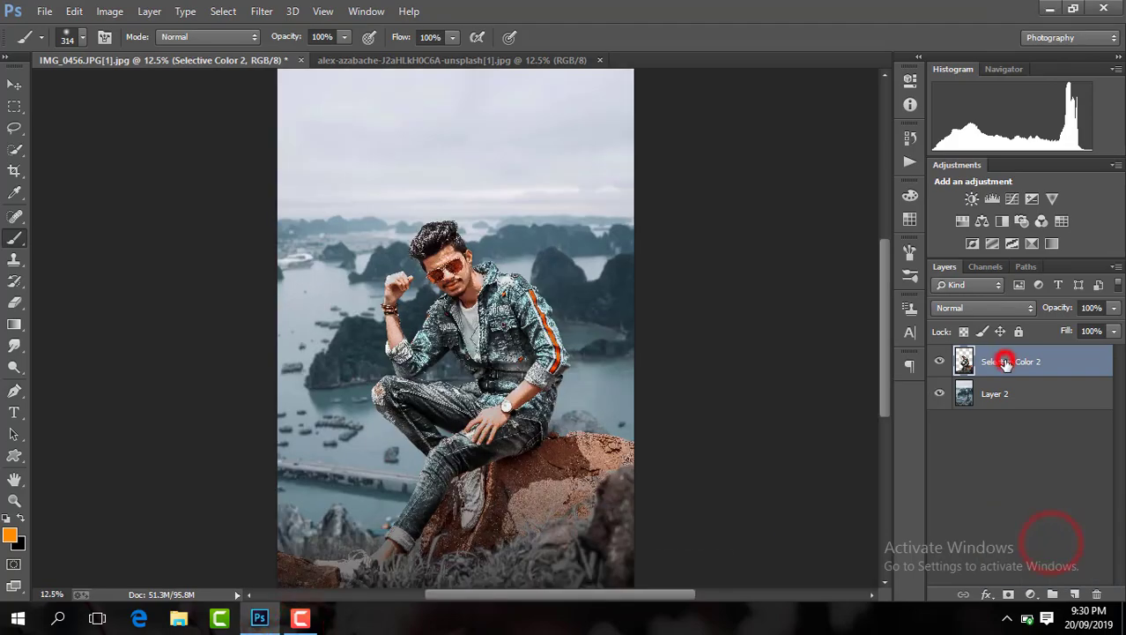
{"action": "key", "text": "ctrl+plus"}
{"action": "key", "text": "ctrl+plus"}
{"action": "key", "text": "ctrl+plus"}
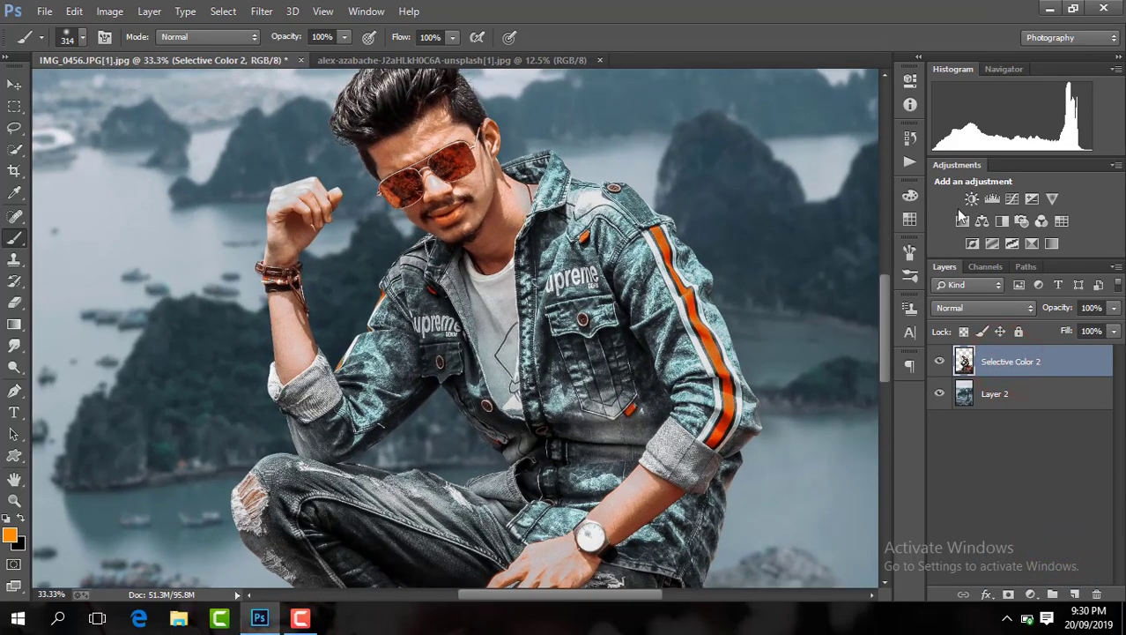
Erase the grey rocks beside the shoe with a soft Eraser brush to reveal the backdrop.
{"action": "left_click", "coordinate": [881, 357]}
{"action": "left_click_drag", "start_coordinate": [640, 600], "coordinate": [540, 593]}
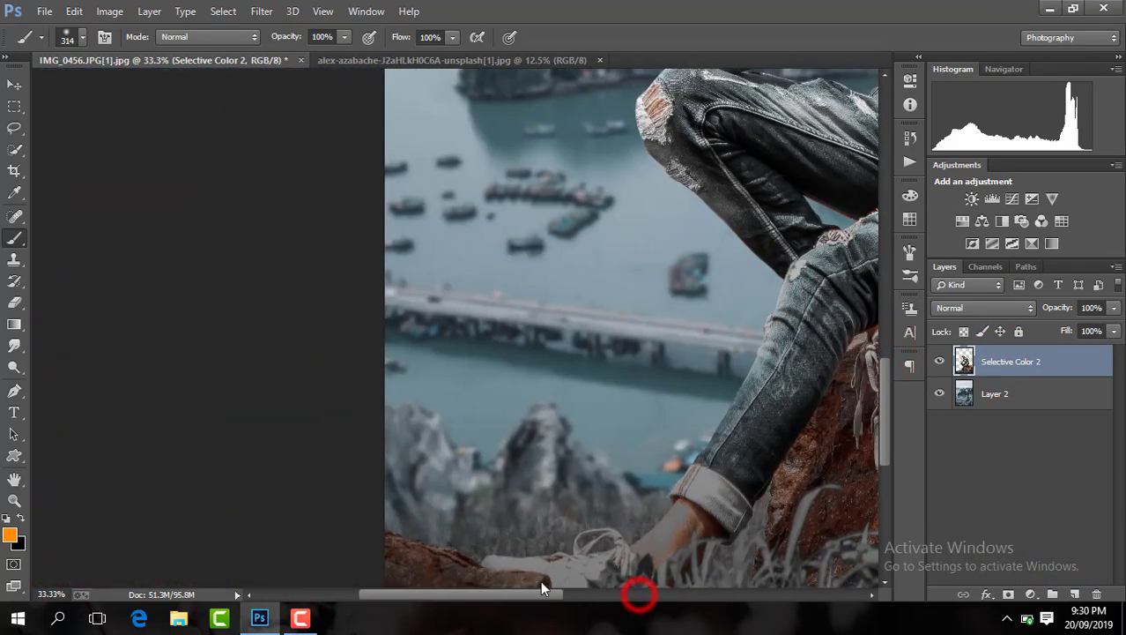
{"action": "key", "text": "ctrl+plus"}
{"action": "left_click_drag", "start_coordinate": [879, 426], "coordinate": [882, 429]}
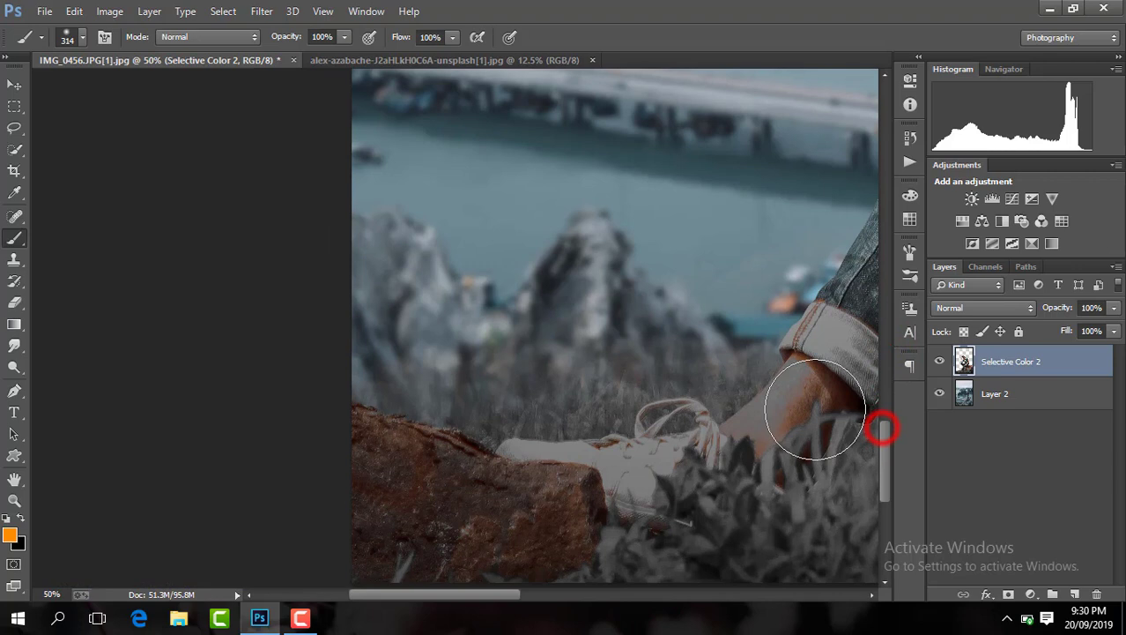
{"action": "left_click", "coordinate": [15, 303]}
{"action": "left_click", "coordinate": [82, 37]}
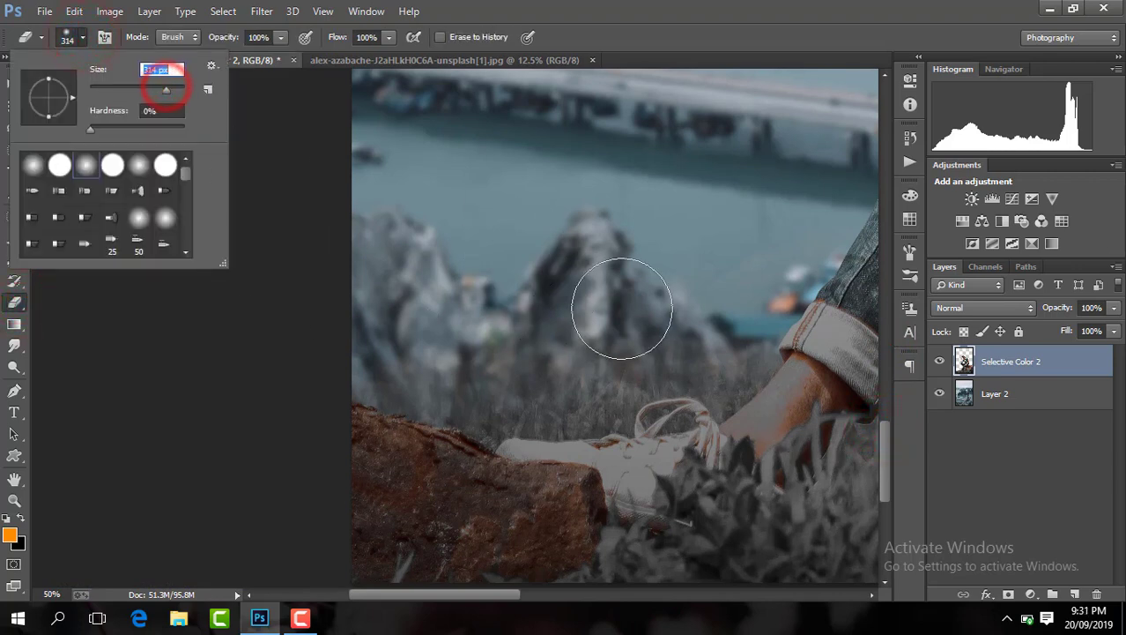
{"action": "left_click", "coordinate": [621, 304]}
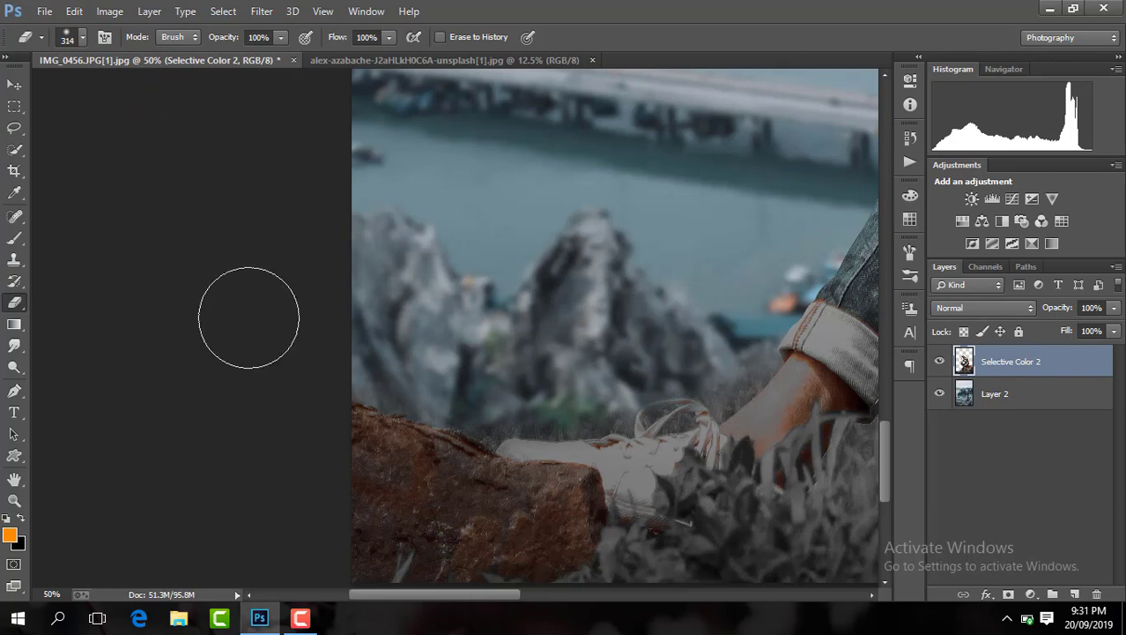
{"action": "key", "text": "ctrl+minus"}
{"action": "key", "text": "ctrl+minus"}
{"action": "key", "text": "ctrl+minus"}
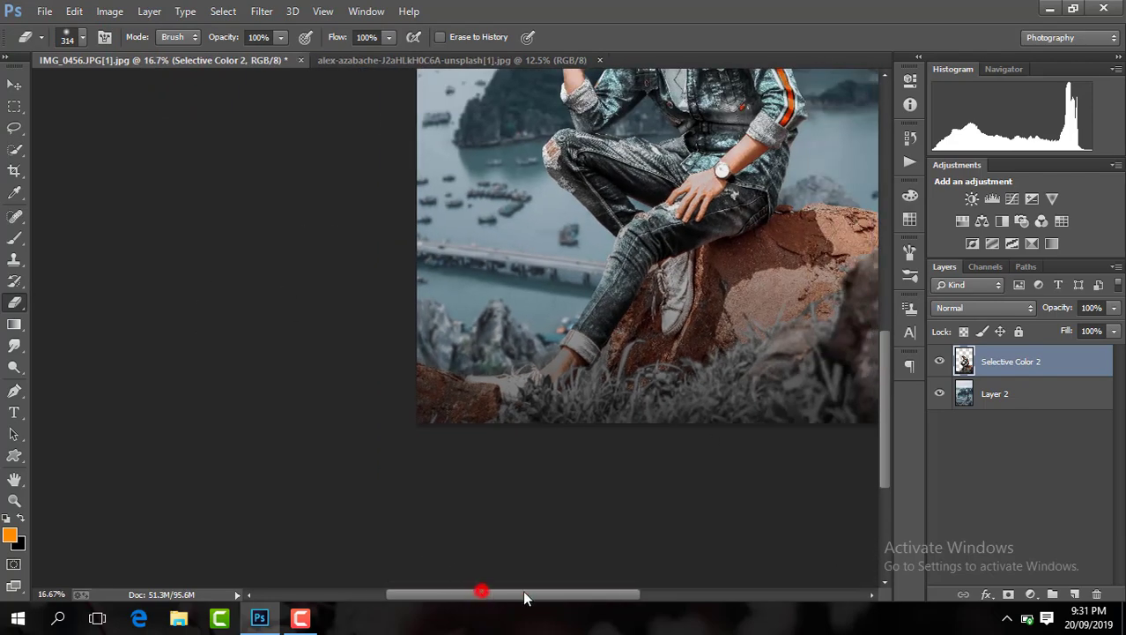
{"action": "left_click_drag", "start_coordinate": [478, 593], "coordinate": [563, 593]}
{"action": "left_click", "coordinate": [300, 617]}
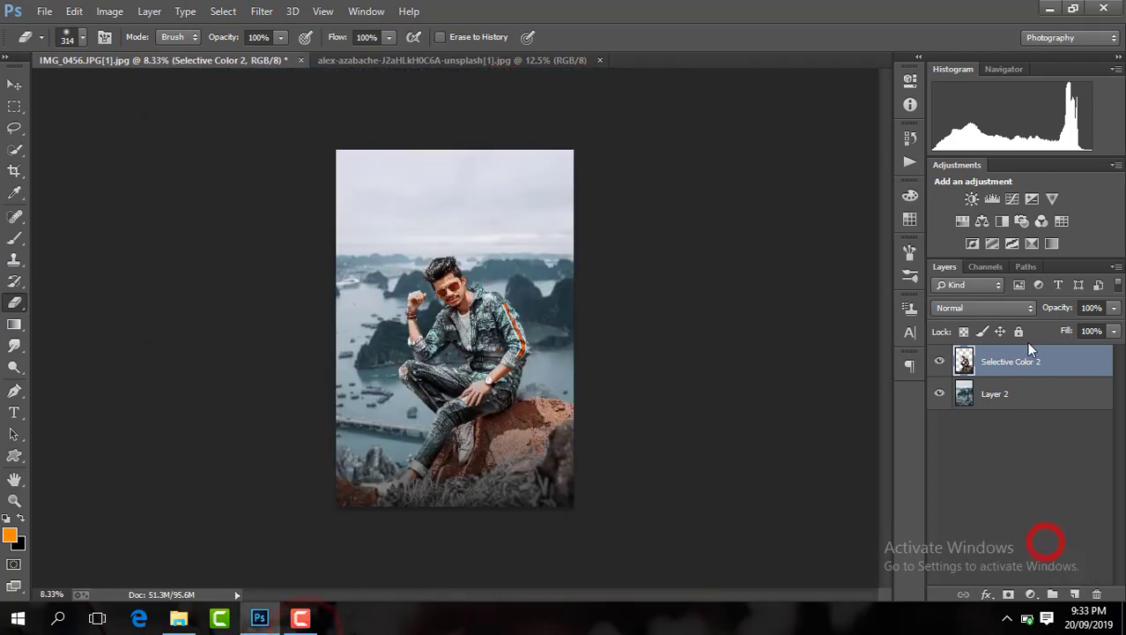
Flatten the image and duplicate it into Layer 1.
{"action": "right_click", "coordinate": [1030, 369]}
{"action": "left_click", "coordinate": [722, 504]}
{"action": "key", "text": "ctrl+j"}
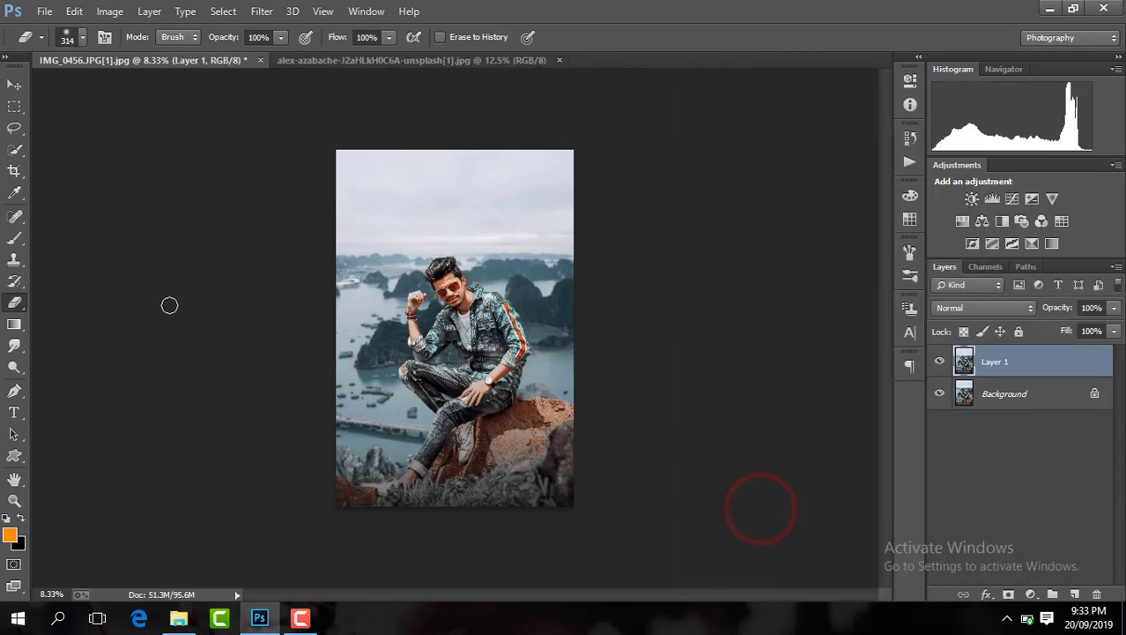
Darken the bottom of Layer 1 with a 50% gradient, then flatten the image.
{"action": "left_click", "coordinate": [16, 326]}
{"action": "key", "text": "ctrl+plus"}
{"action": "key", "text": "ctrl+plus"}
{"action": "key", "text": "ctrl+plus"}
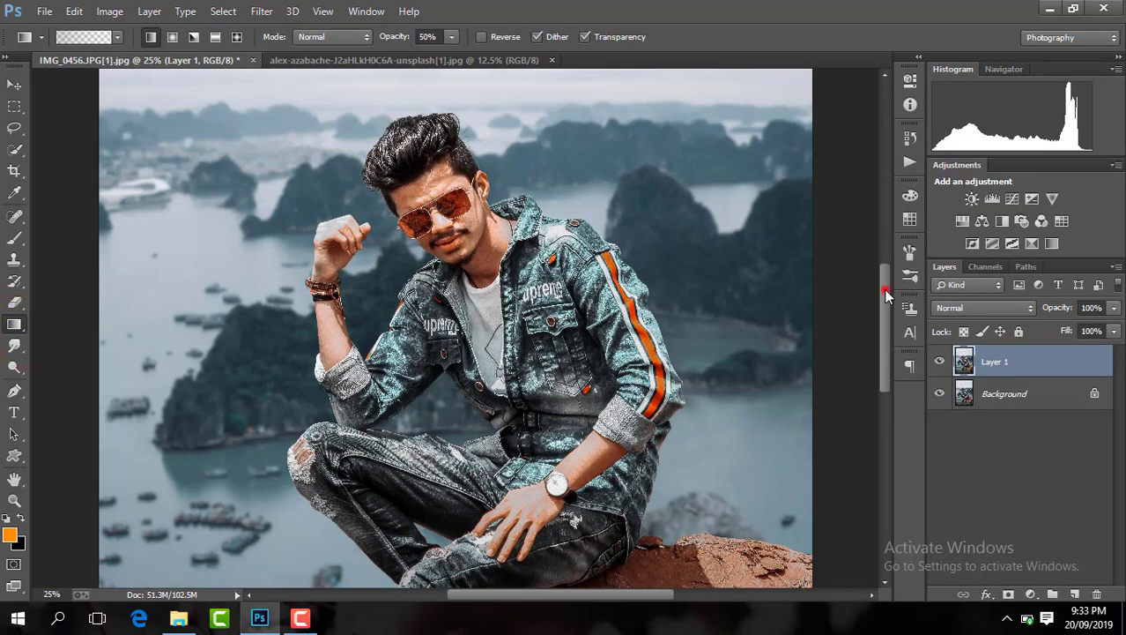
{"action": "left_click_drag", "start_coordinate": [886, 296], "coordinate": [885, 377]}
{"action": "left_click_drag", "start_coordinate": [452, 548], "coordinate": [452, 549]}
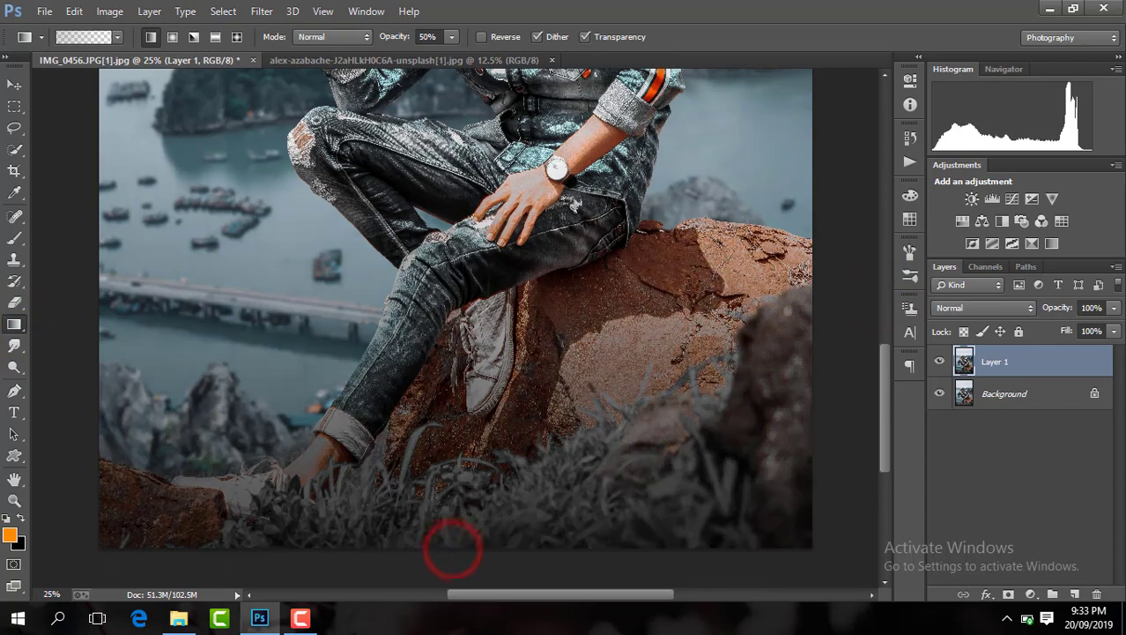
{"action": "key", "text": "ctrl+minus"}
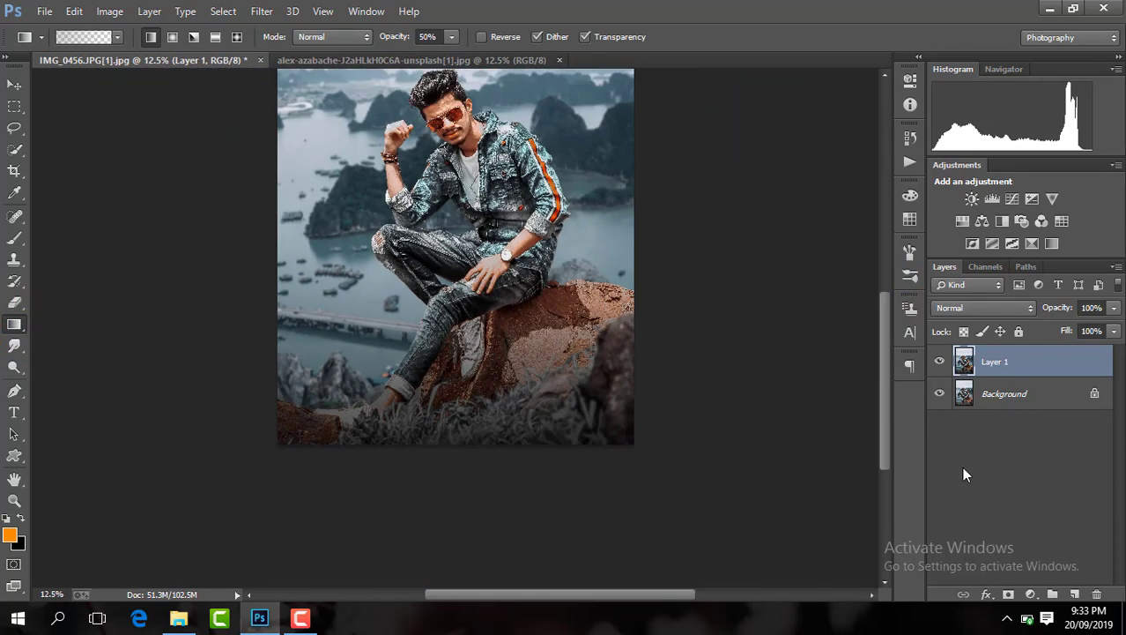
{"action": "right_click", "coordinate": [1042, 344]}
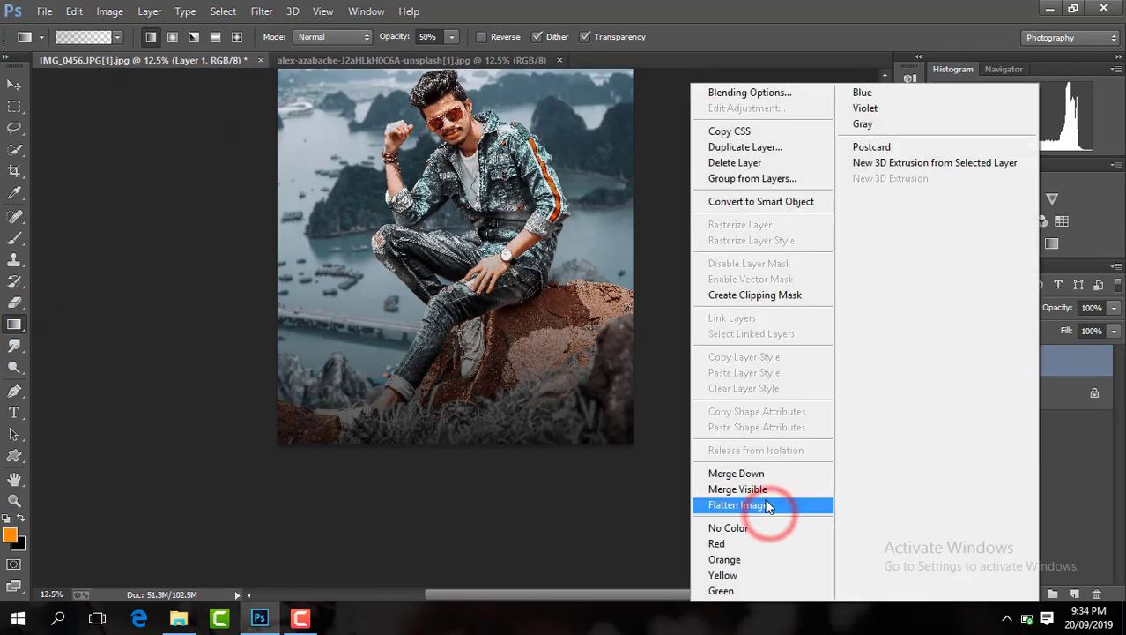
{"action": "left_click", "coordinate": [770, 508]}
In the Camera Raw Filter, add a -22 vignette to darken the corners.
{"action": "left_click", "coordinate": [266, 15]}
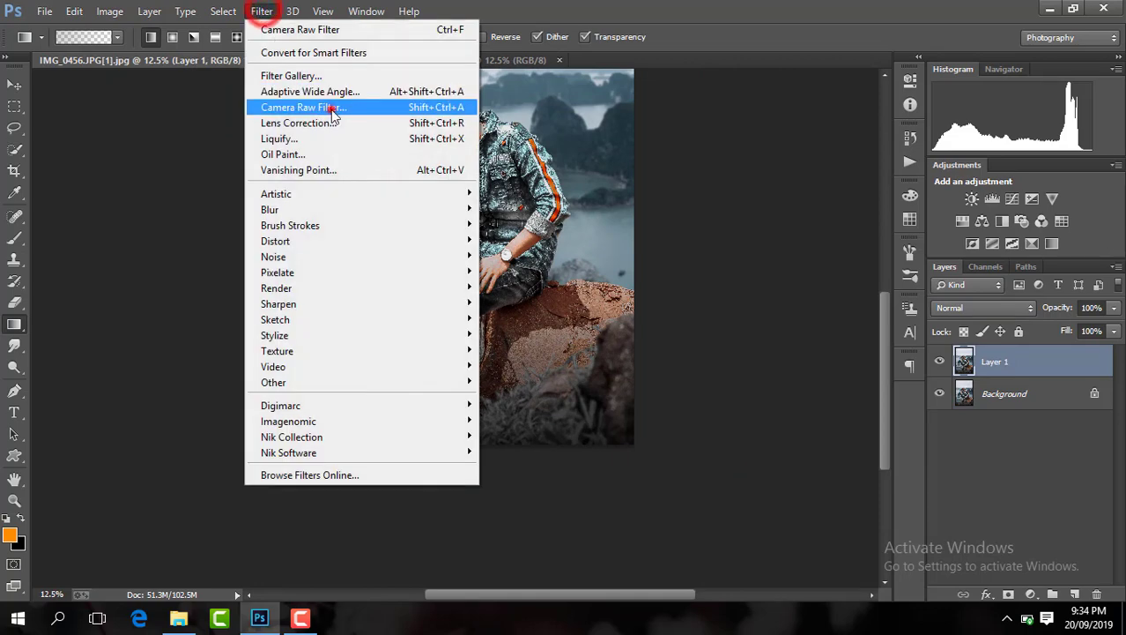
{"action": "left_click", "coordinate": [327, 106]}
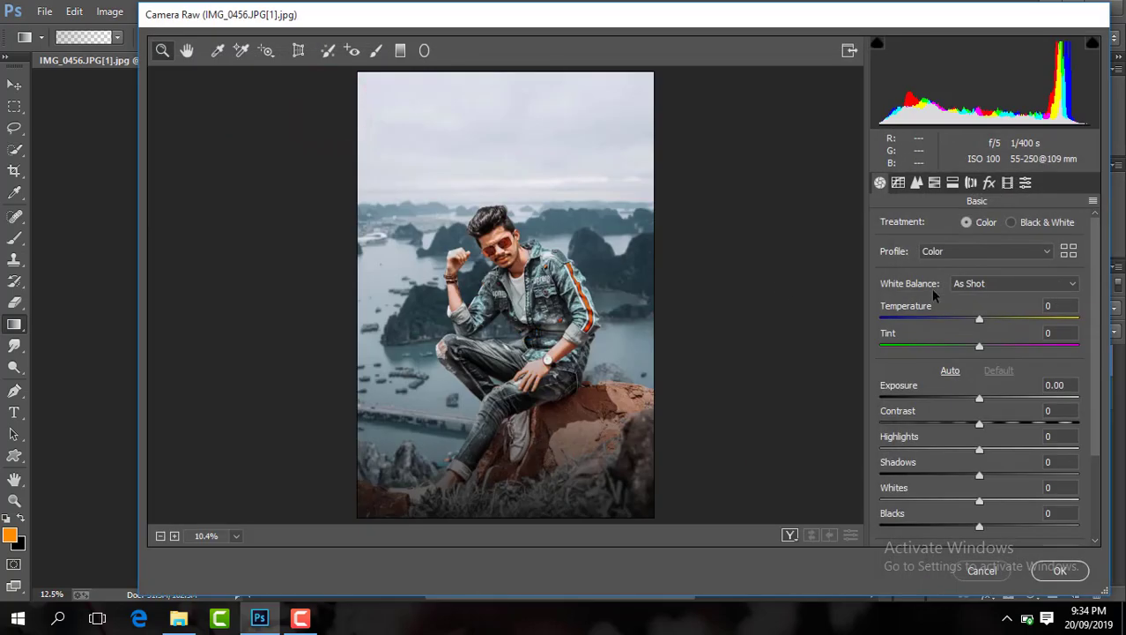
{"action": "left_click", "coordinate": [990, 182]}
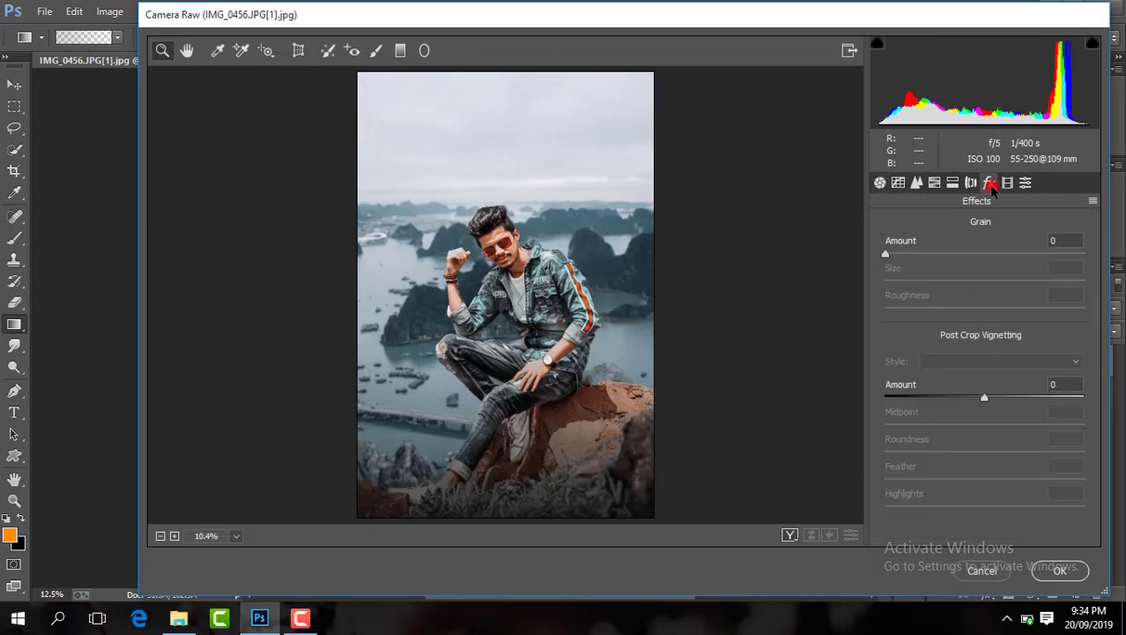
{"action": "left_click_drag", "start_coordinate": [985, 399], "coordinate": [963, 399]}
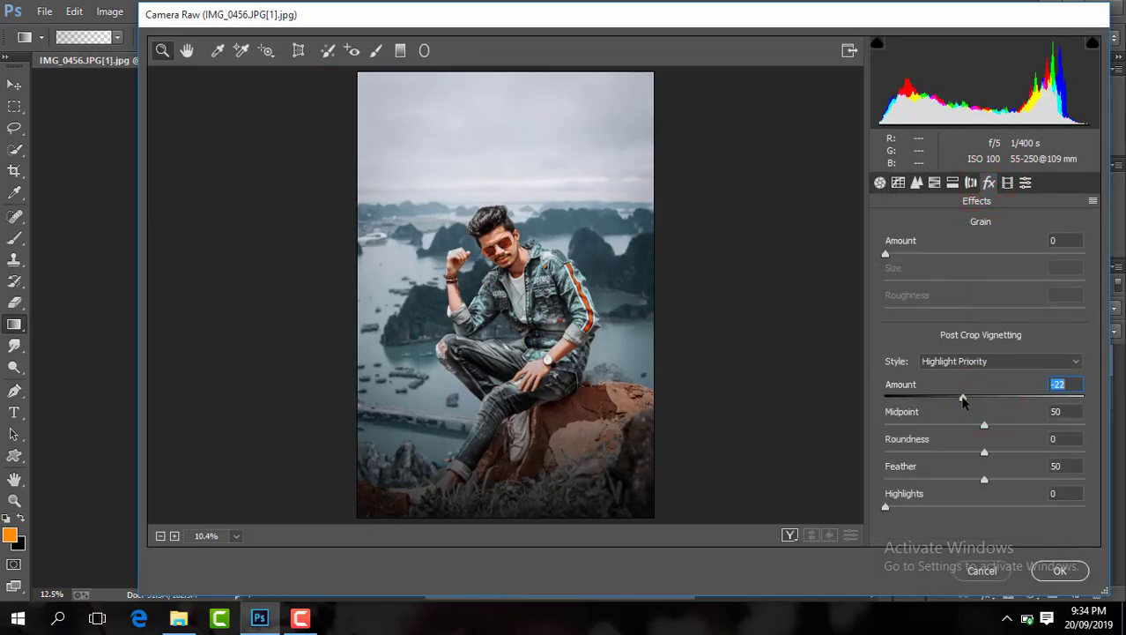
Set Highlights -19, Shadows +13 and Clarity +16 in the Basic panel.
{"action": "left_click", "coordinate": [918, 182]}
{"action": "left_click", "coordinate": [880, 182]}
{"action": "mouse_move", "coordinate": [979, 450]}
{"action": "left_mouse_down"}
{"action": "mouse_move", "coordinate": [961, 451]}
{"action": "mouse_move", "coordinate": [989, 427]}
{"action": "left_mouse_up"}
{"action": "left_click_drag", "start_coordinate": [980, 476], "coordinate": [993, 477]}
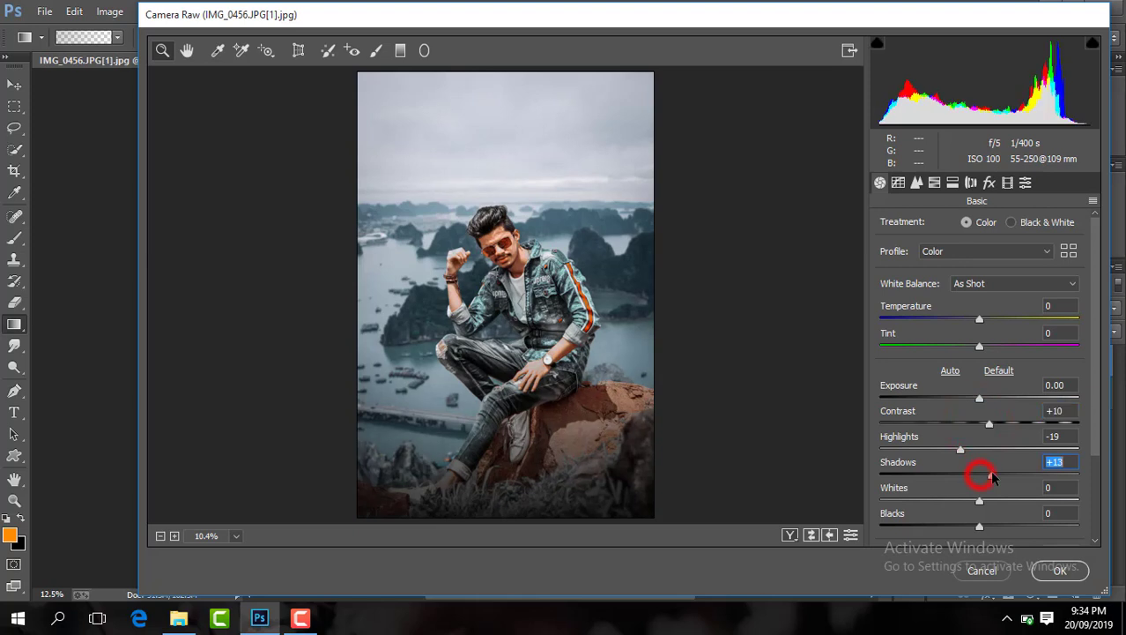
{"action": "left_click_drag", "start_coordinate": [1093, 370], "coordinate": [1093, 449]}
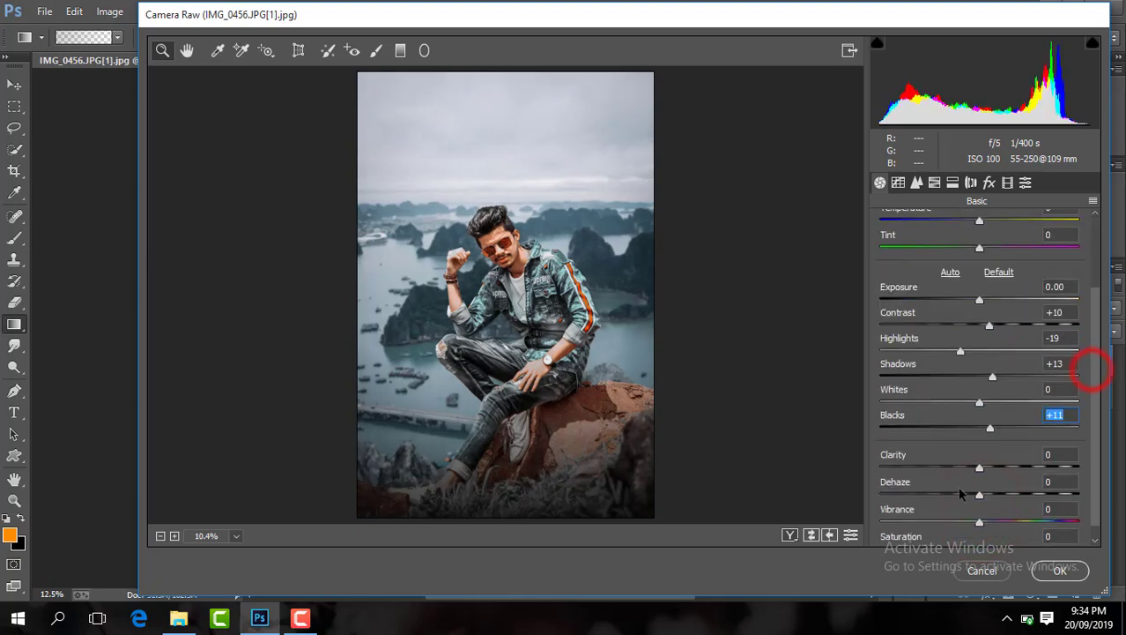
{"action": "left_click_drag", "start_coordinate": [980, 467], "coordinate": [995, 468]}
Reduce Aquas saturation to -47, review the Detail settings, and apply the Camera Raw grade.
{"action": "left_click", "coordinate": [935, 183]}
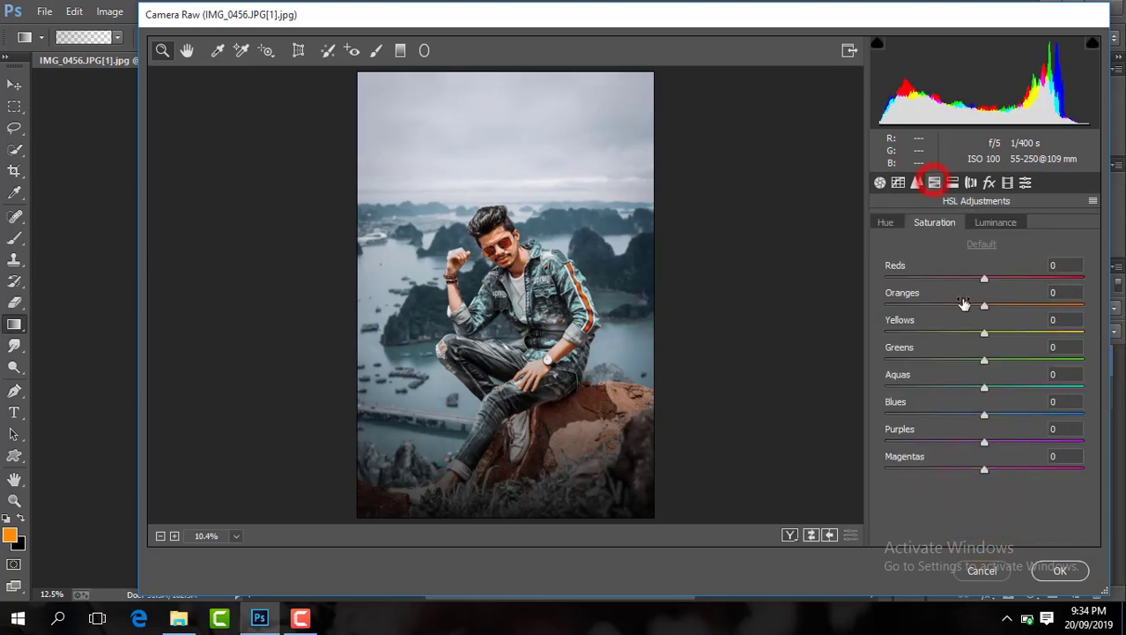
{"action": "mouse_move", "coordinate": [885, 388]}
{"action": "left_mouse_down"}
{"action": "mouse_move", "coordinate": [938, 388]}
{"action": "mouse_move", "coordinate": [954, 415]}
{"action": "left_mouse_up"}
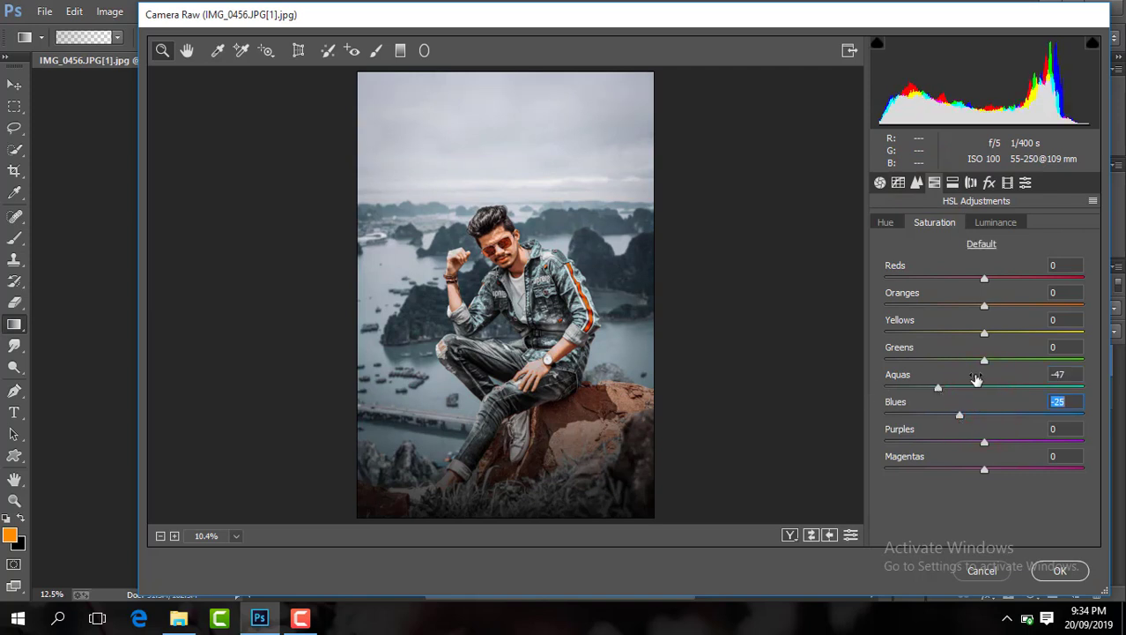
{"action": "left_click", "coordinate": [467, 315]}
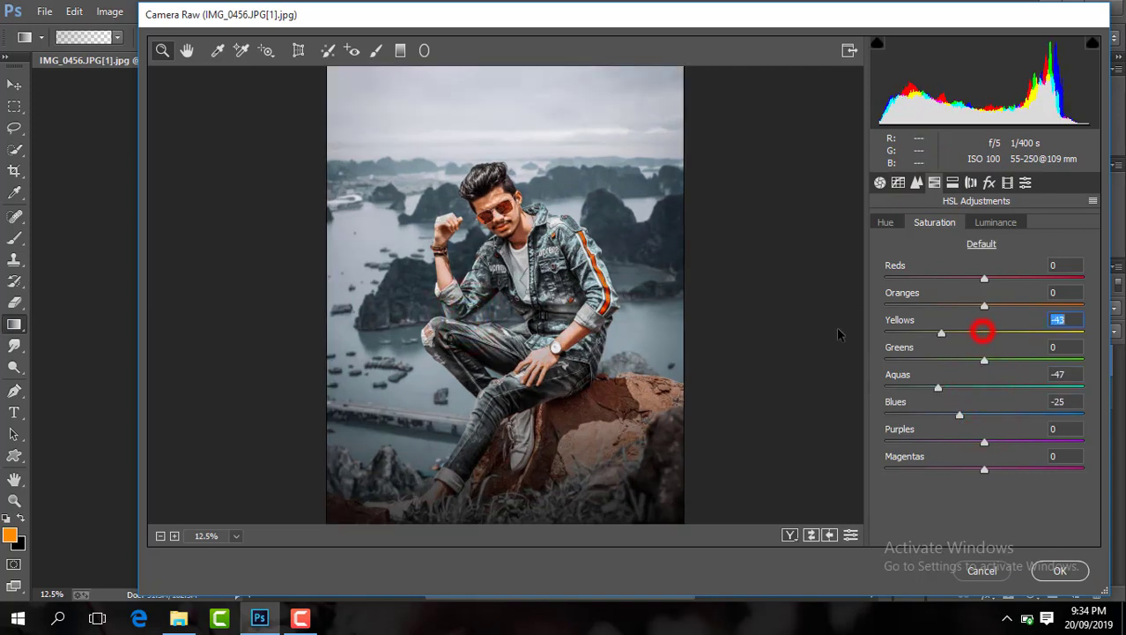
{"action": "left_click", "coordinate": [916, 182]}
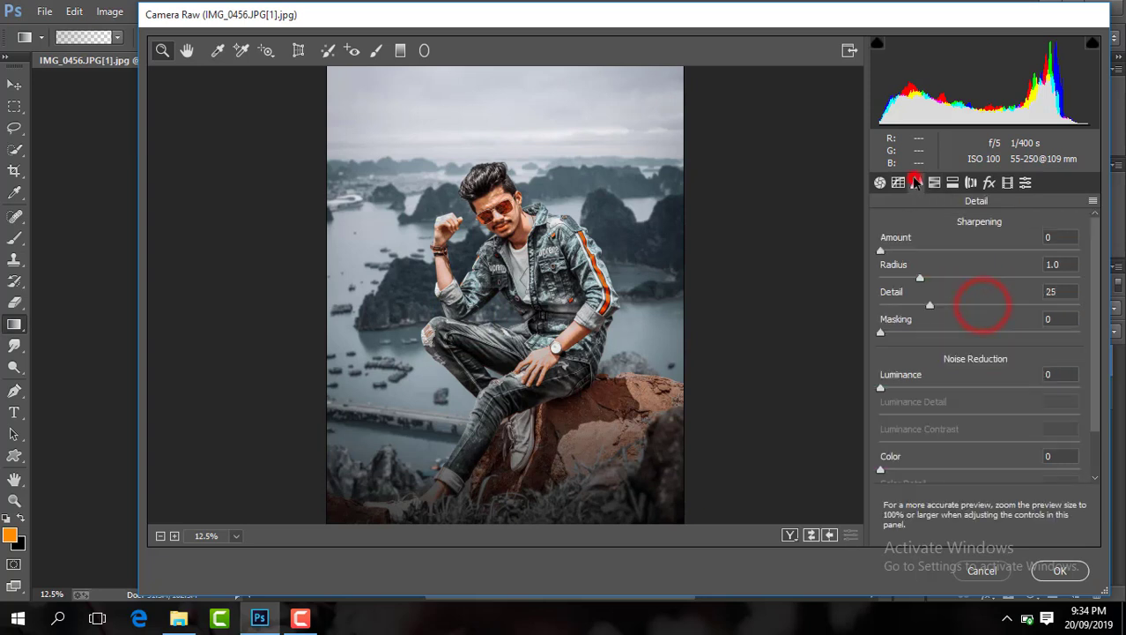
{"action": "left_click", "coordinate": [880, 183]}
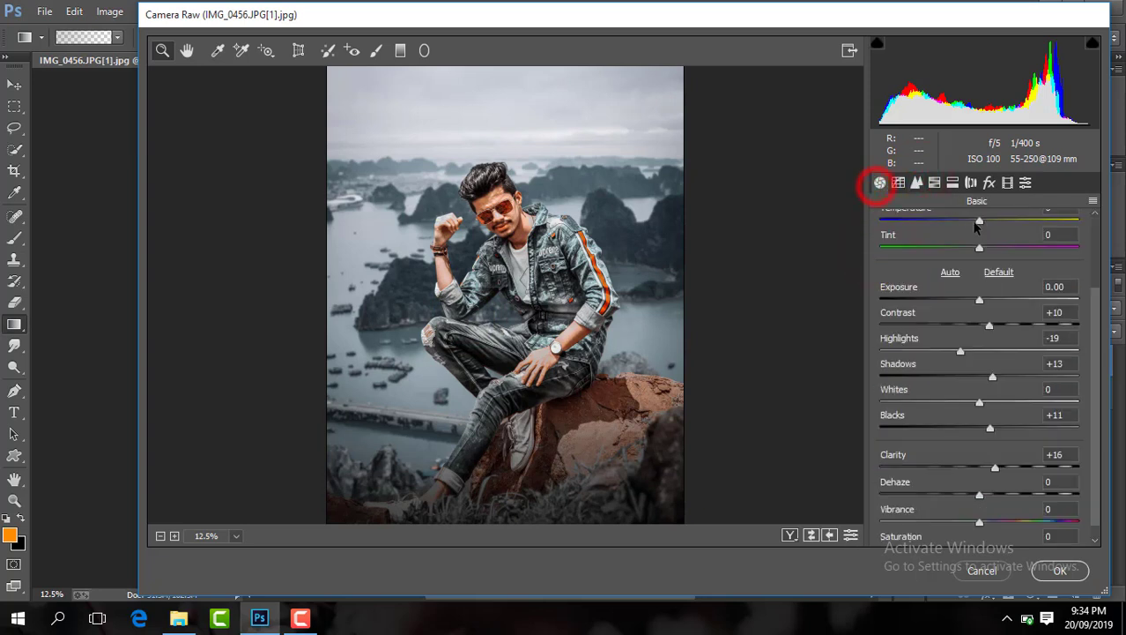
{"action": "left_click", "coordinate": [917, 182]}
{"action": "left_click", "coordinate": [934, 183]}
{"action": "left_click", "coordinate": [1061, 570]}
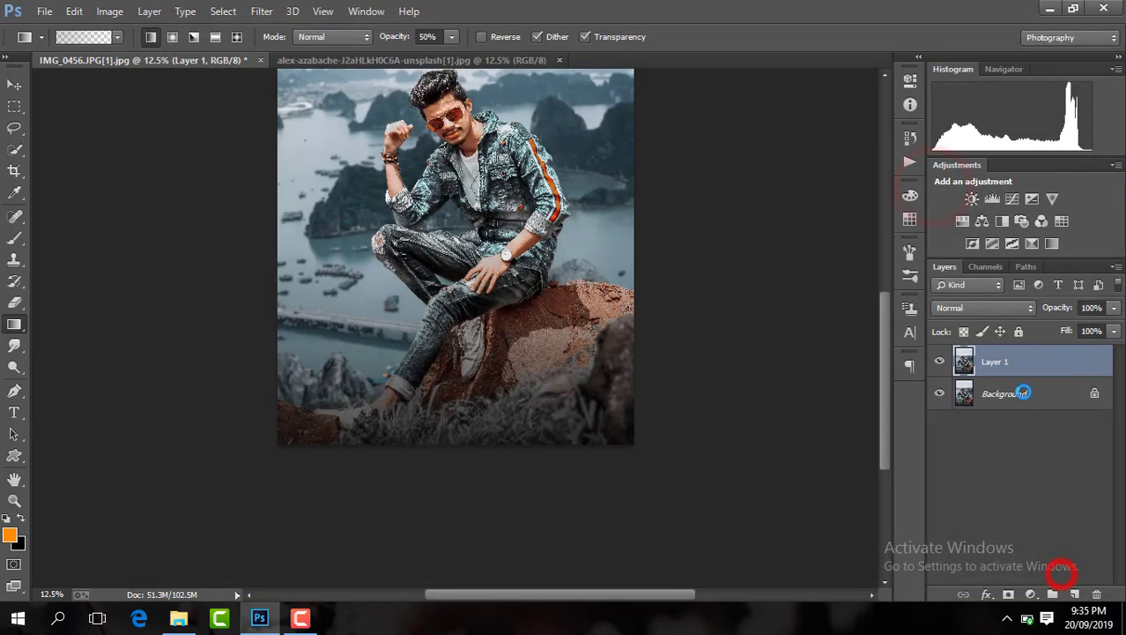
Toggle Layer 1 off and on to compare before and after, then zoom on the man.
{"action": "left_click_drag", "start_coordinate": [886, 380], "coordinate": [887, 328]}
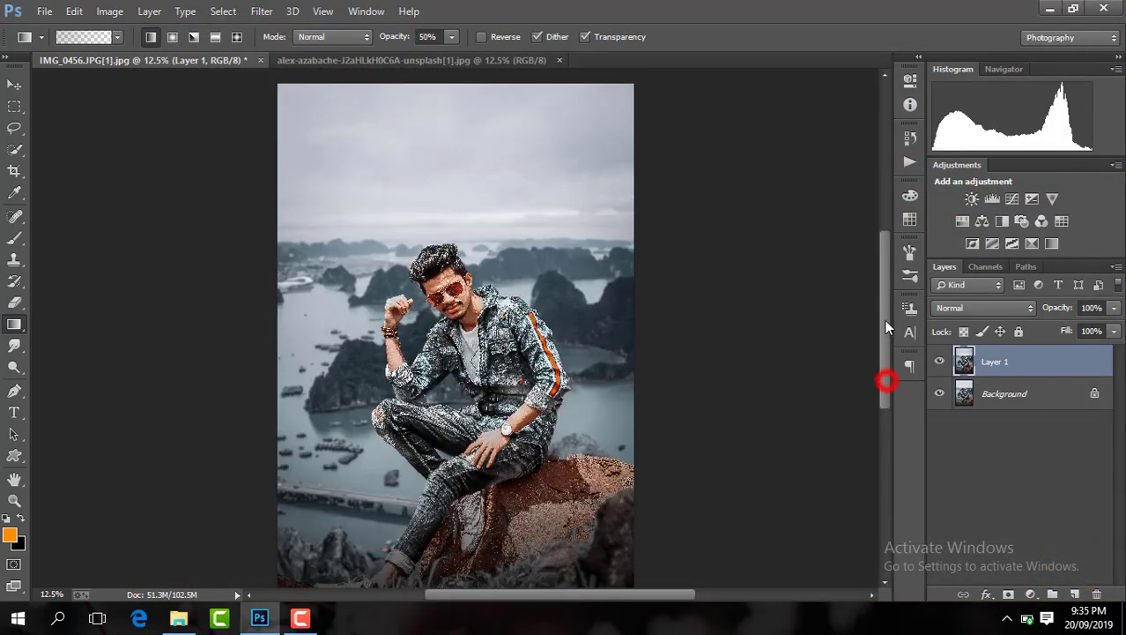
{"action": "left_click", "coordinate": [940, 362]}
{"action": "left_click", "coordinate": [940, 361]}
{"action": "key", "text": "ctrl+plus"}
{"action": "key", "text": "ctrl+plus"}
{"action": "key", "text": "ctrl+plus"}
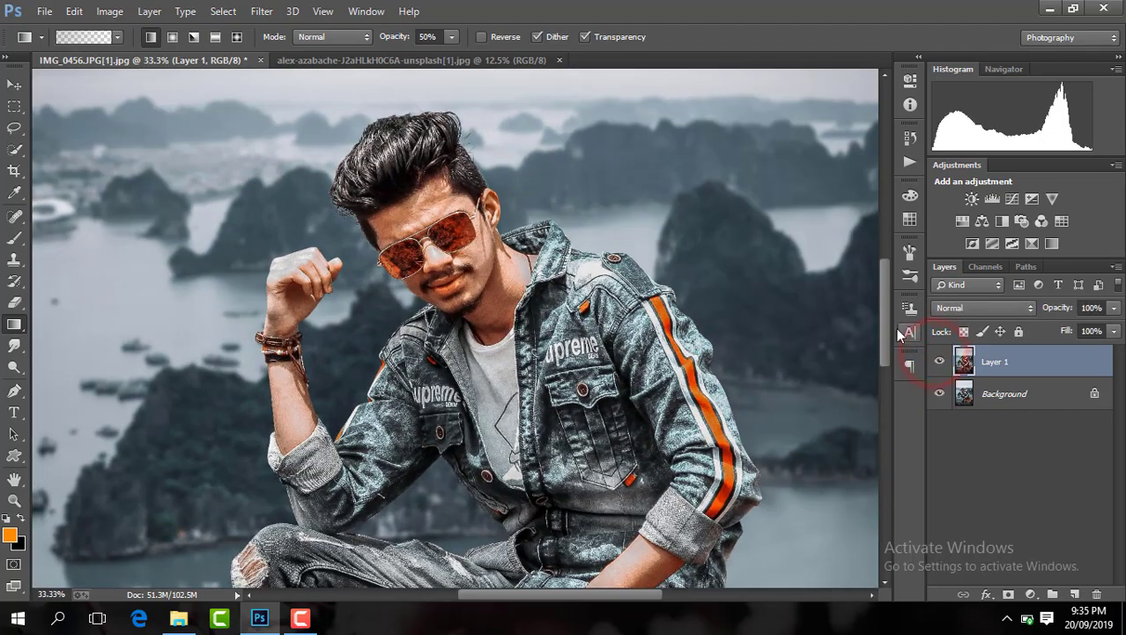
{"action": "mouse_move", "coordinate": [887, 329]}
{"action": "left_mouse_down"}
{"action": "mouse_move", "coordinate": [882, 392]}
{"action": "mouse_move", "coordinate": [882, 323]}
{"action": "left_mouse_up"}
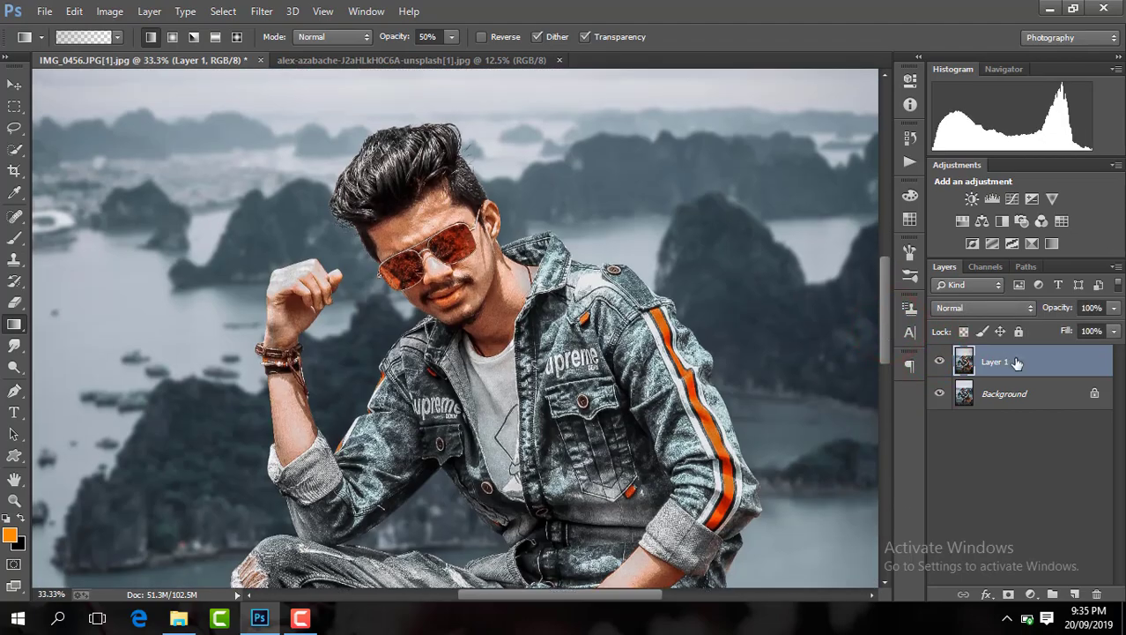
Flatten the image, then undo to restore both layers.
{"action": "right_click", "coordinate": [1008, 363]}
{"action": "left_click", "coordinate": [732, 505]}
{"action": "key", "text": "ctrl+z"}
In Camera Raw, frame the man's head and set Yellows, Greens and Aquas saturation to -100.
{"action": "left_click", "coordinate": [262, 11]}
{"action": "left_click", "coordinate": [303, 107]}
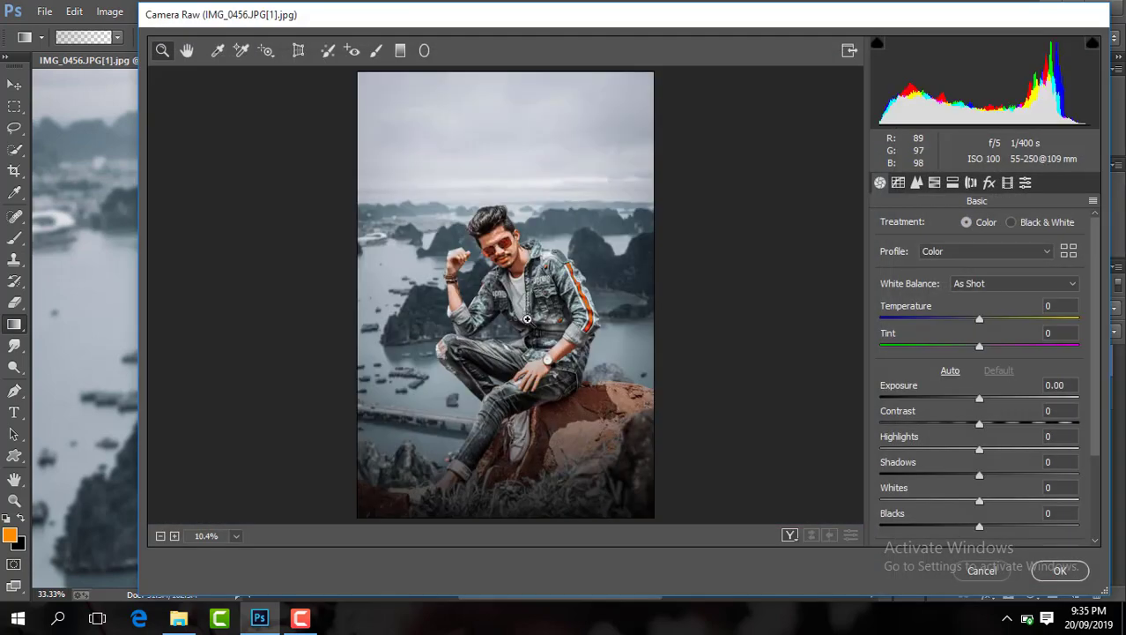
{"action": "left_click", "coordinate": [527, 319]}
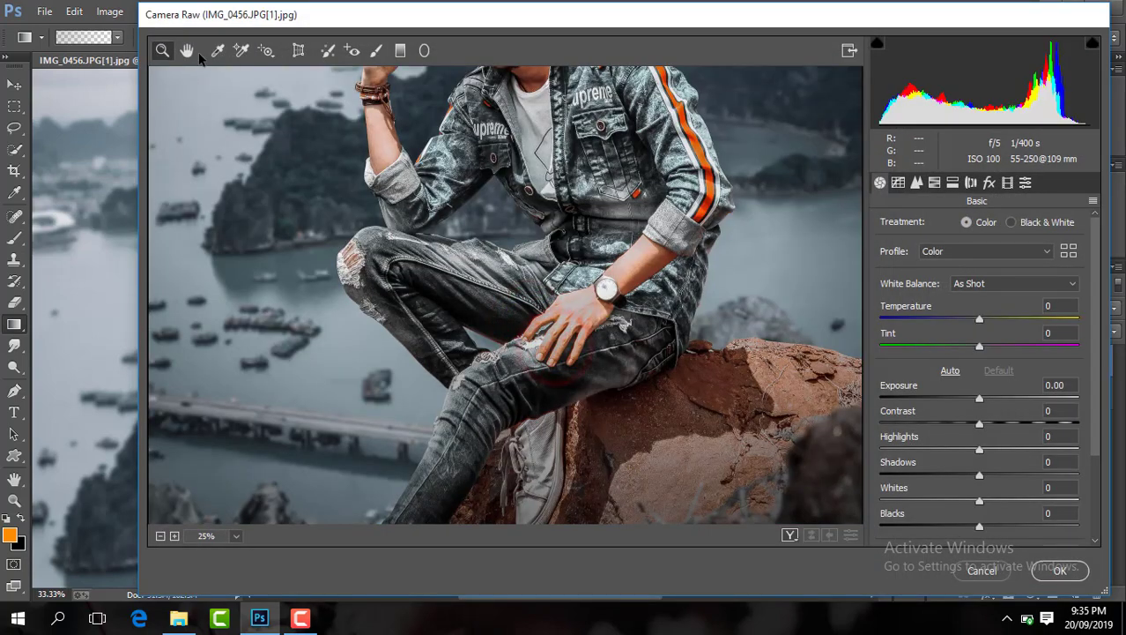
{"action": "left_click", "coordinate": [190, 51]}
{"action": "left_click_drag", "start_coordinate": [564, 113], "coordinate": [564, 225]}
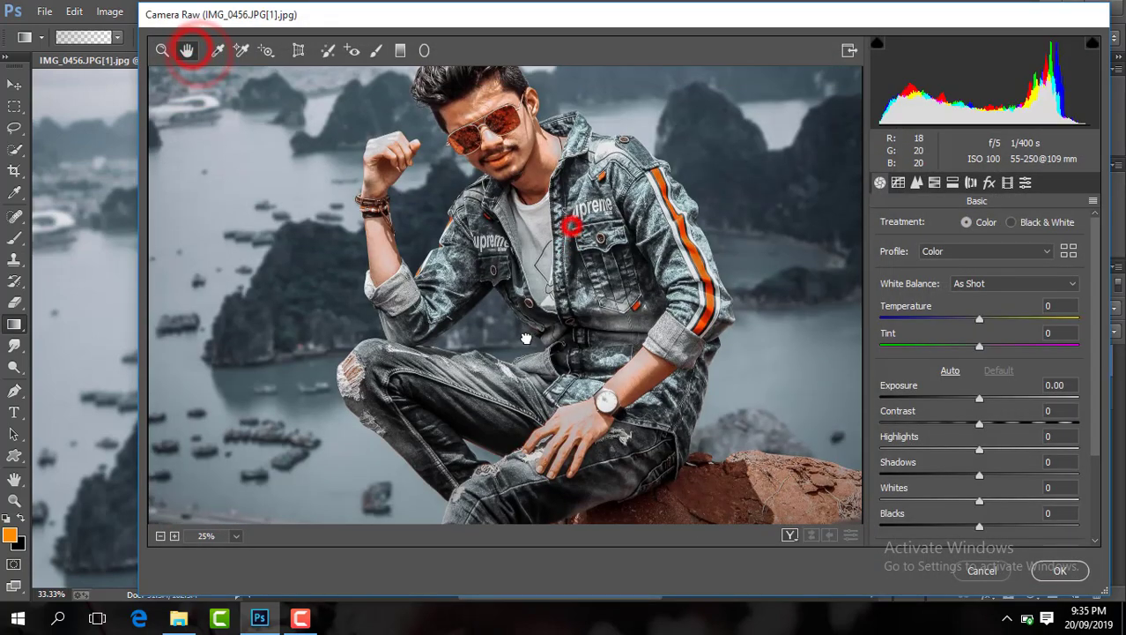
{"action": "left_click", "coordinate": [934, 183]}
{"action": "left_click_drag", "start_coordinate": [984, 361], "coordinate": [808, 372]}
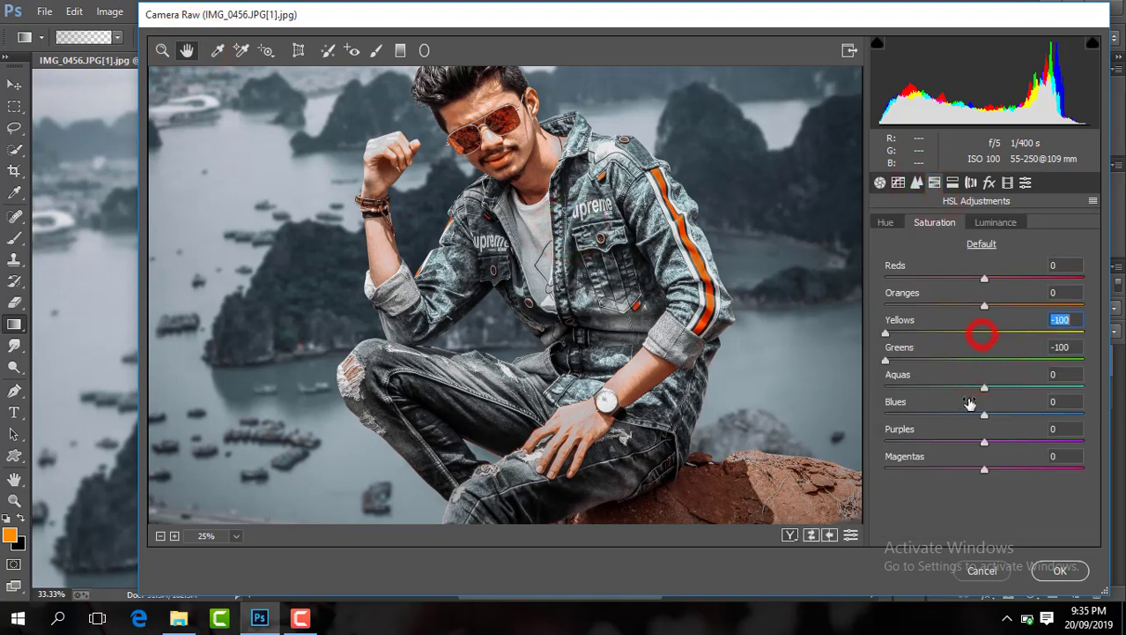
{"action": "left_click", "coordinate": [1060, 571]}
Flatten the image and duplicate it onto a new Layer 1, zoomed in on the face.
{"action": "right_click", "coordinate": [1018, 373]}
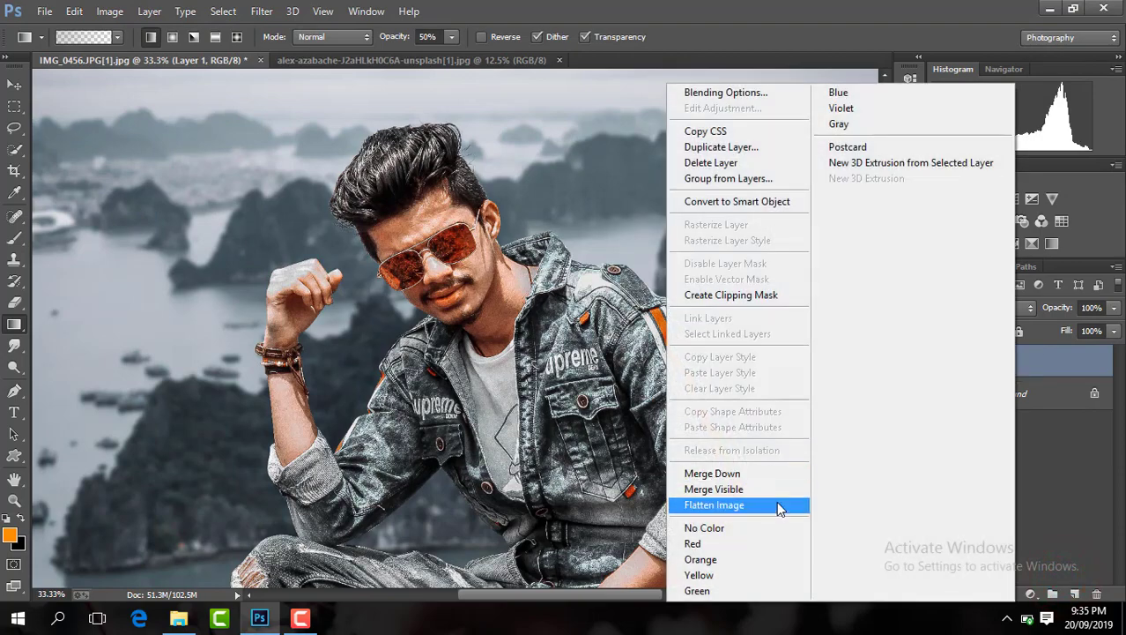
{"action": "left_click", "coordinate": [779, 507]}
{"action": "key", "text": "ctrl+j"}
{"action": "key", "text": "ctrl+plus"}
{"action": "key", "text": "ctrl+plus"}
{"action": "key", "text": "ctrl+plus"}
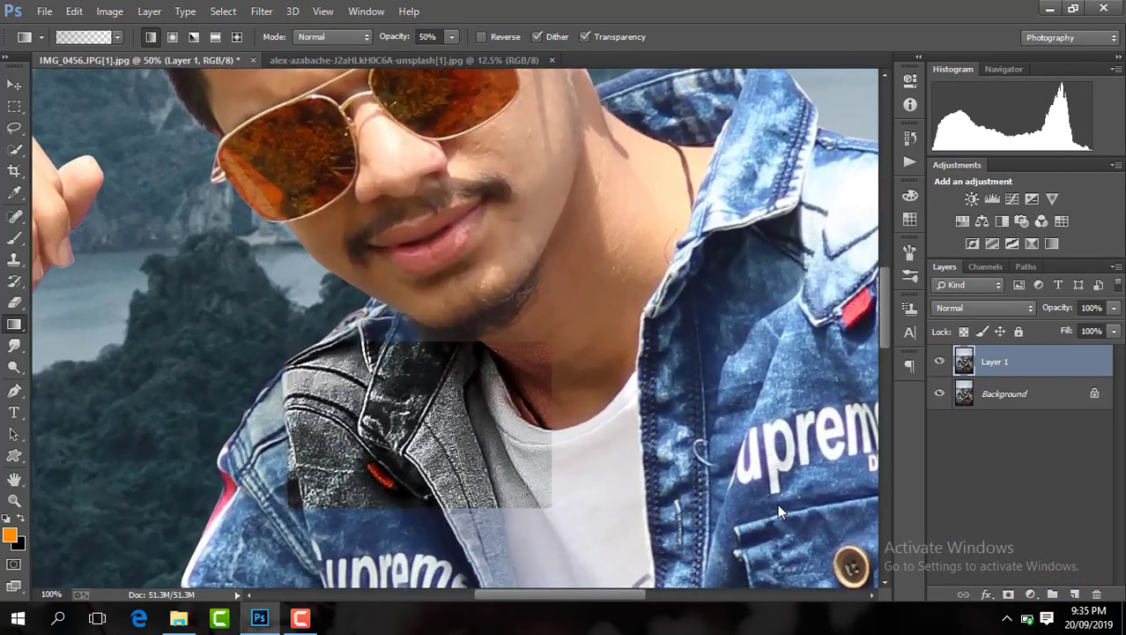
{"action": "key", "text": "ctrl+plus"}
{"action": "left_click_drag", "start_coordinate": [588, 603], "coordinate": [570, 603]}
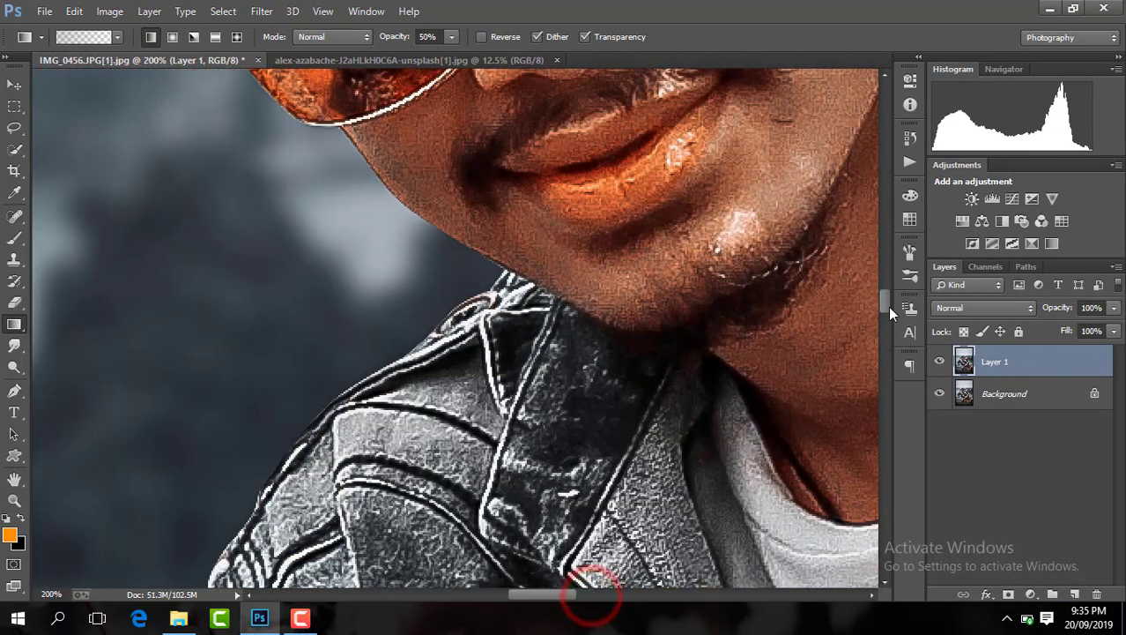
{"action": "left_click_drag", "start_coordinate": [885, 304], "coordinate": [884, 285]}
Switch to the Smudge tool and lower Layer 1's opacity to 75%.
{"action": "left_click", "coordinate": [14, 345]}
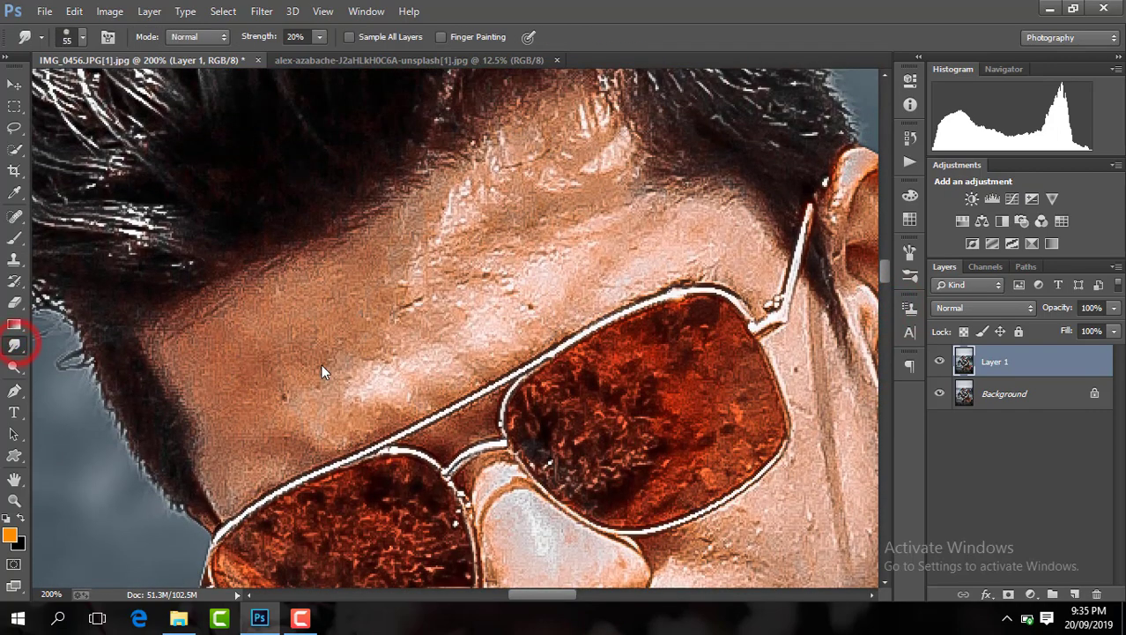
{"action": "left_click", "coordinate": [84, 36]}
{"action": "left_click", "coordinate": [289, 395]}
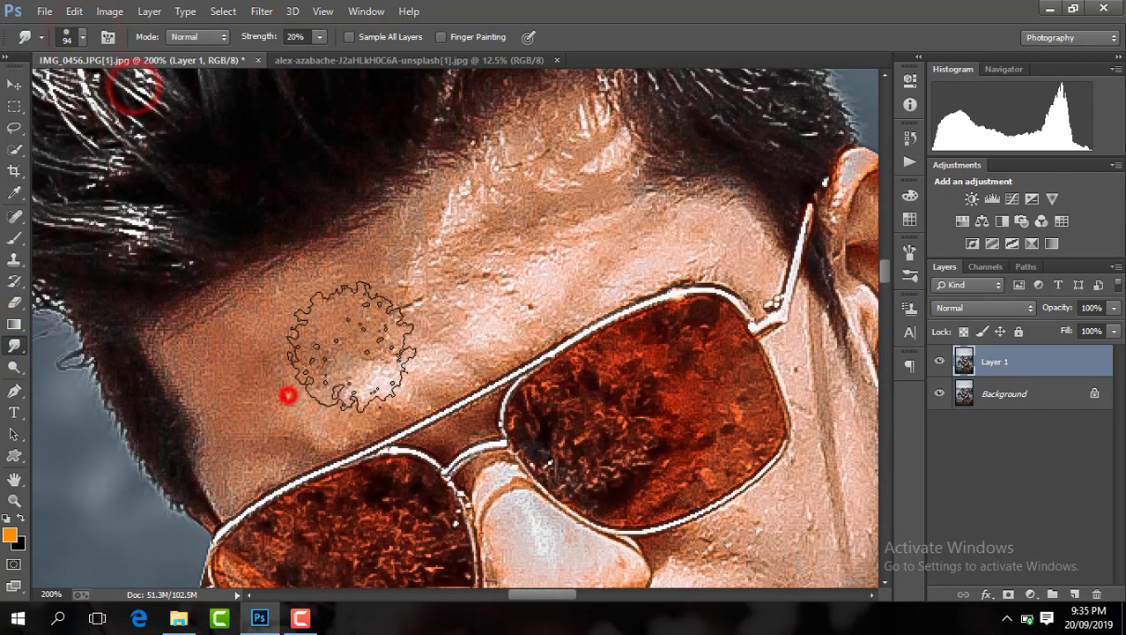
{"action": "left_click", "coordinate": [1093, 308]}
{"action": "type", "text": "75"}
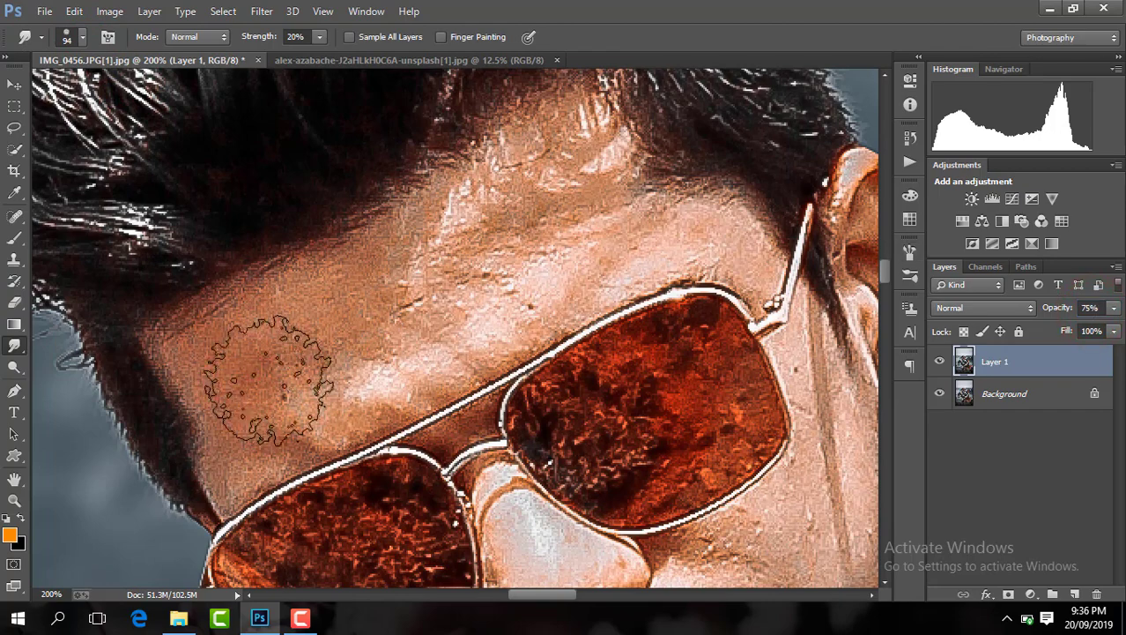
Smudge the skin beside the sunglasses, temple and forehead, with the brush set to 50 px.
{"action": "left_click_drag", "start_coordinate": [271, 382], "coordinate": [388, 282]}
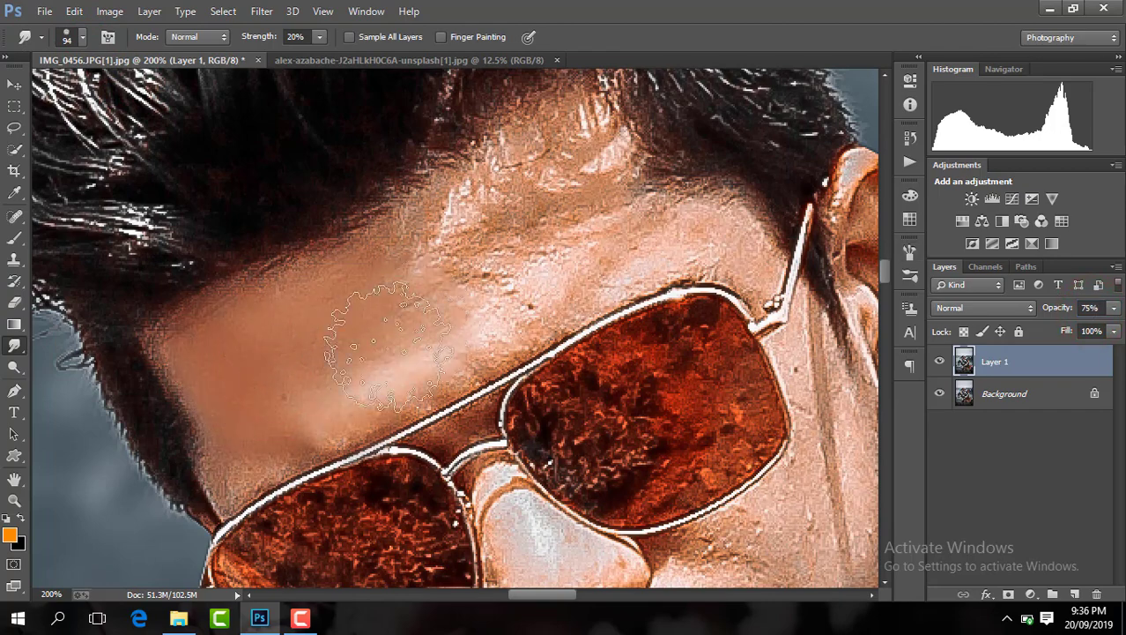
{"action": "mouse_move", "coordinate": [477, 277]}
{"action": "left_mouse_down"}
{"action": "mouse_move", "coordinate": [524, 231]}
{"action": "mouse_move", "coordinate": [243, 361]}
{"action": "mouse_move", "coordinate": [394, 308]}
{"action": "left_mouse_up"}
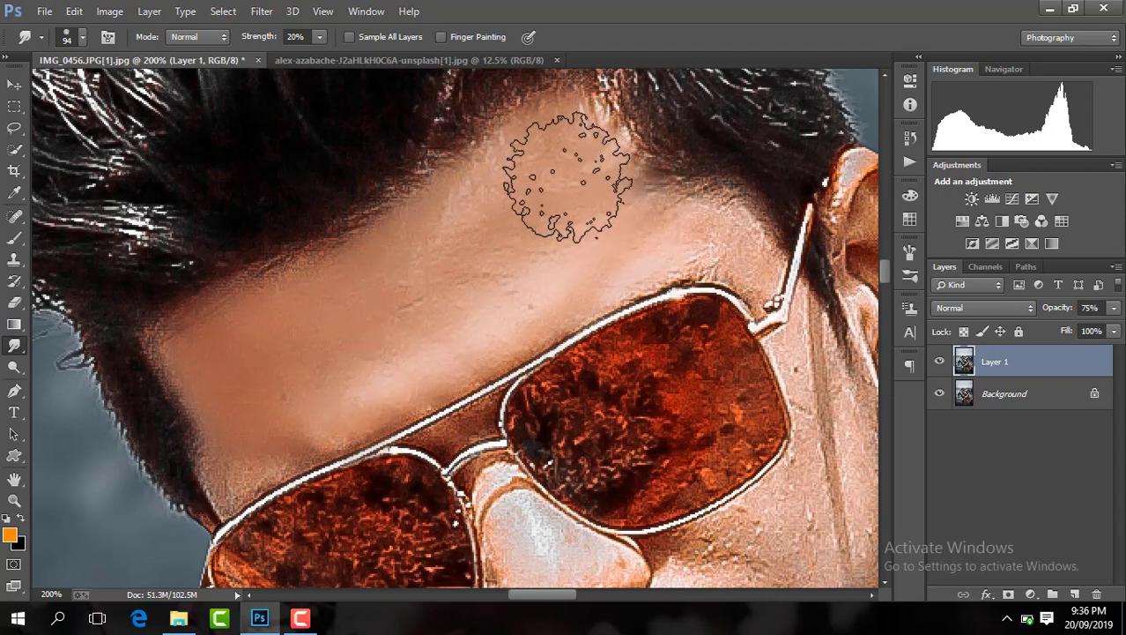
{"action": "left_click_drag", "start_coordinate": [884, 268], "coordinate": [884, 275]}
{"action": "left_click", "coordinate": [76, 36]}
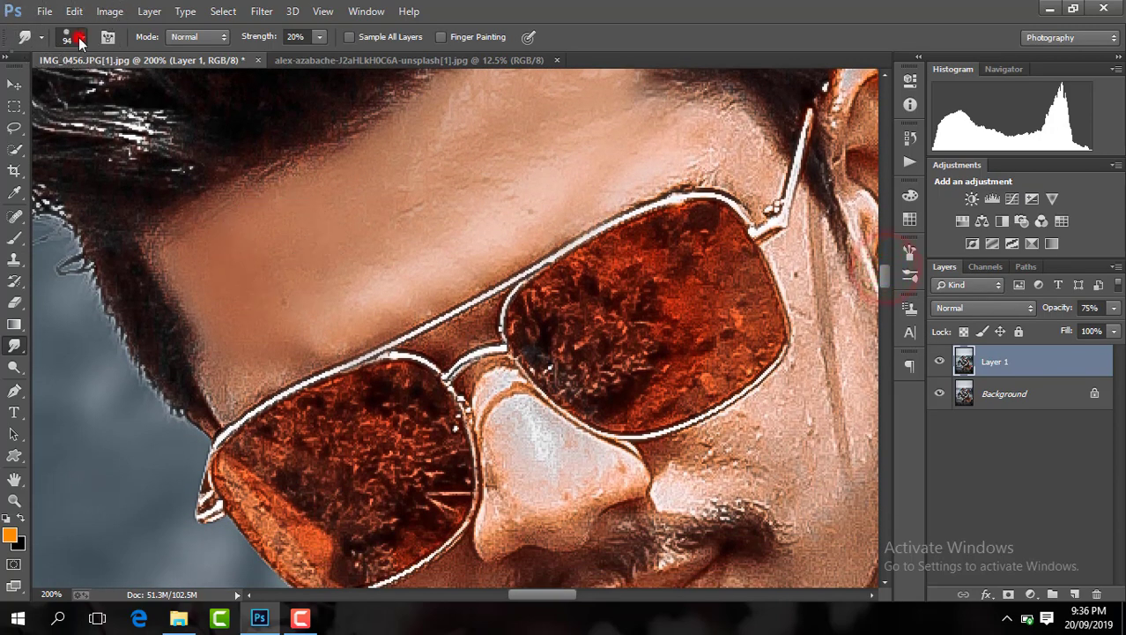
{"action": "left_click", "coordinate": [113, 93]}
{"action": "left_click", "coordinate": [255, 351]}
{"action": "left_click_drag", "start_coordinate": [302, 333], "coordinate": [370, 251]}
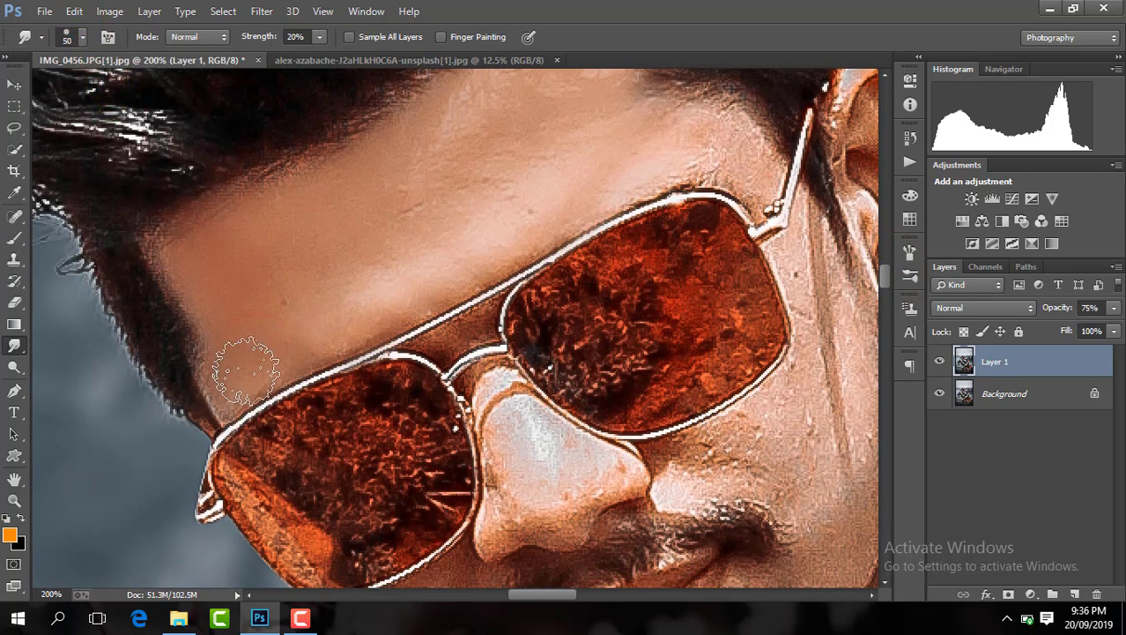
{"action": "left_click_drag", "start_coordinate": [717, 132], "coordinate": [631, 140]}
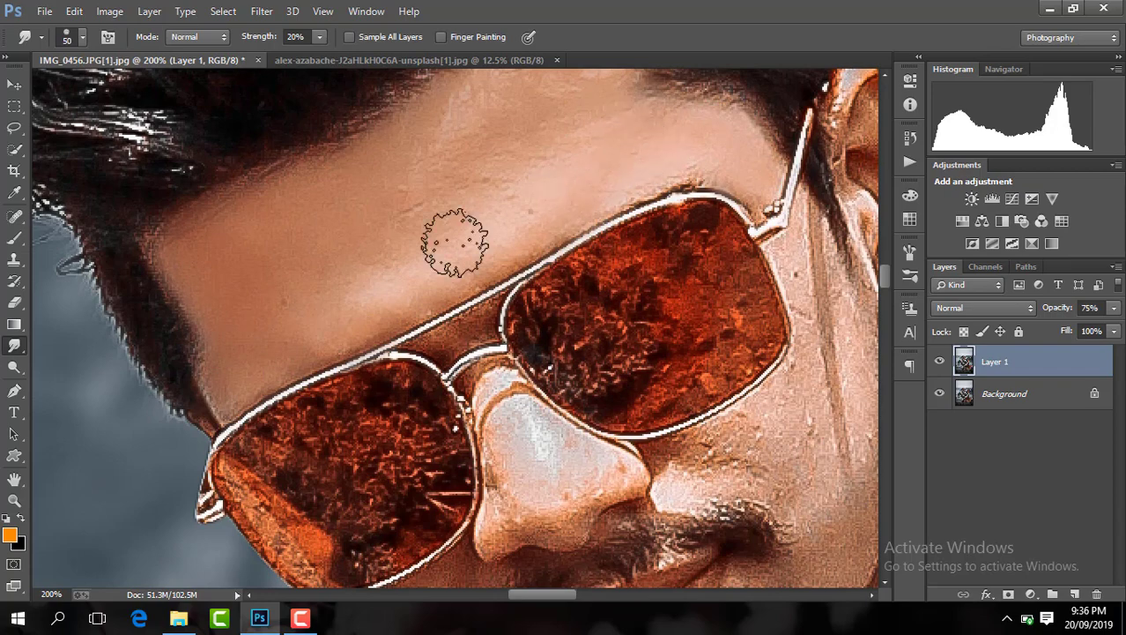
Smudge the ear, cheeks, chin and nose highlight into smooth skin.
{"action": "left_click_drag", "start_coordinate": [547, 596], "coordinate": [565, 602]}
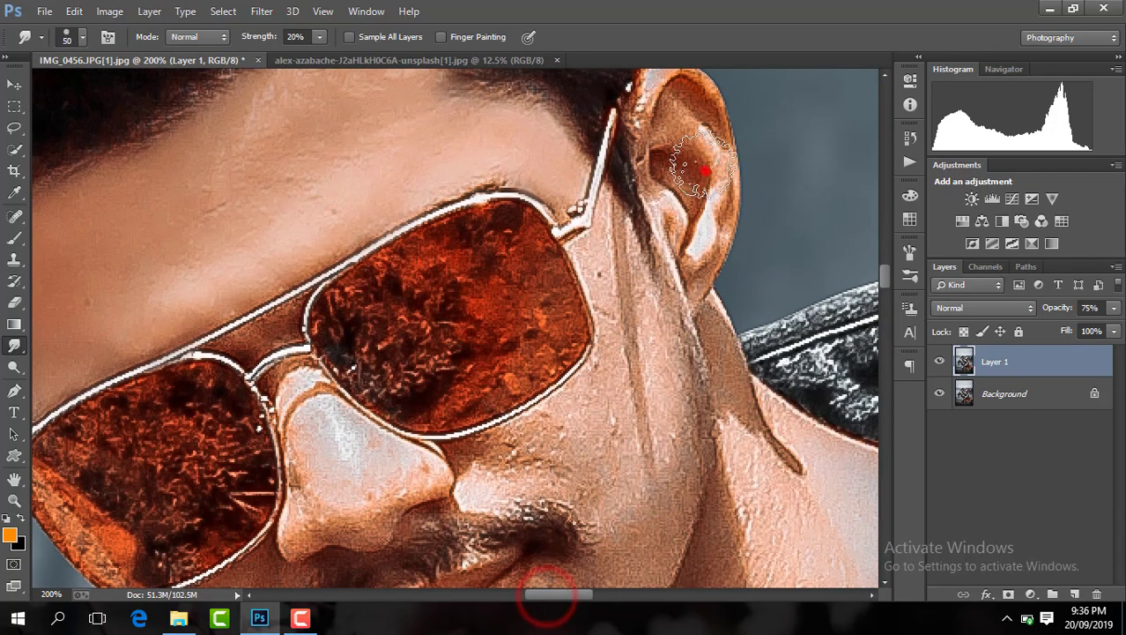
{"action": "left_click_drag", "start_coordinate": [704, 163], "coordinate": [705, 247]}
{"action": "left_click_drag", "start_coordinate": [614, 310], "coordinate": [640, 385]}
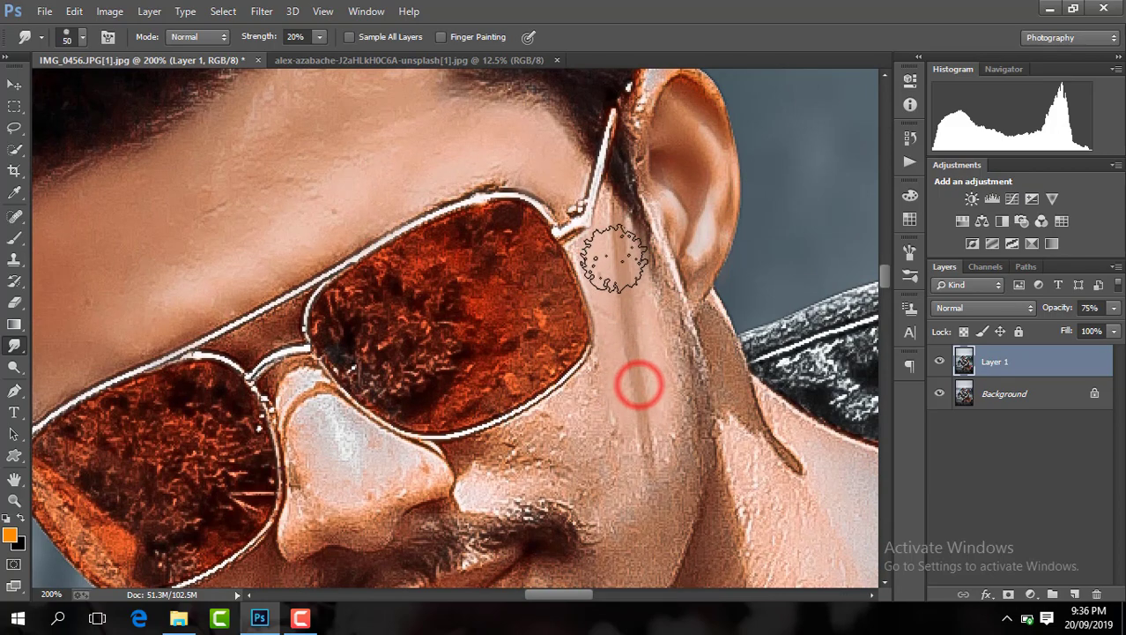
{"action": "left_click_drag", "start_coordinate": [884, 273], "coordinate": [885, 281]}
{"action": "mouse_move", "coordinate": [605, 268]}
{"action": "left_mouse_down"}
{"action": "mouse_move", "coordinate": [490, 314]}
{"action": "mouse_move", "coordinate": [565, 289]}
{"action": "mouse_move", "coordinate": [603, 296]}
{"action": "mouse_move", "coordinate": [658, 359]}
{"action": "mouse_move", "coordinate": [503, 322]}
{"action": "left_mouse_up"}
{"action": "left_click_drag", "start_coordinate": [579, 302], "coordinate": [588, 276]}
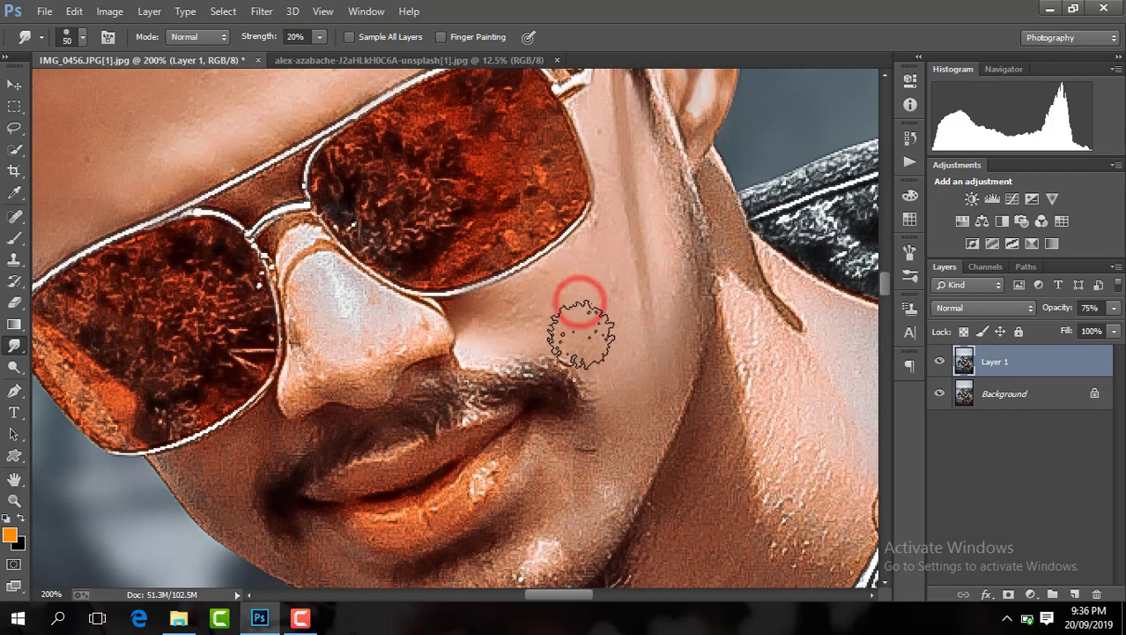
{"action": "mouse_move", "coordinate": [625, 372]}
{"action": "left_mouse_down"}
{"action": "mouse_move", "coordinate": [598, 460]}
{"action": "mouse_move", "coordinate": [562, 487]}
{"action": "left_mouse_up"}
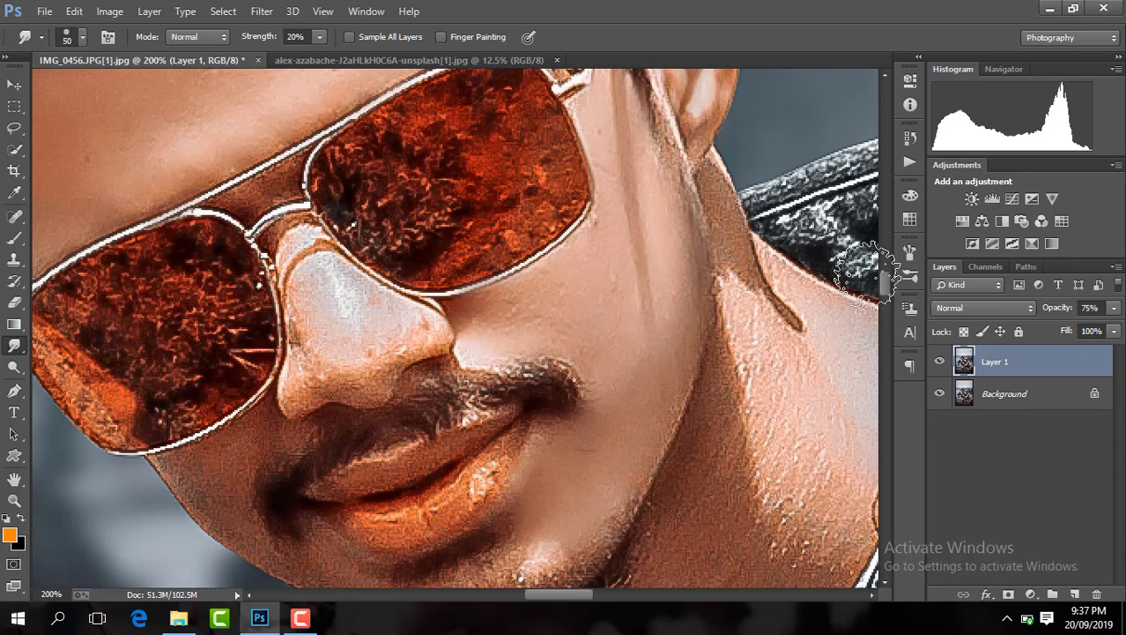
{"action": "left_click_drag", "start_coordinate": [884, 295], "coordinate": [885, 307]}
{"action": "left_click", "coordinate": [533, 377]}
{"action": "left_click", "coordinate": [445, 452]}
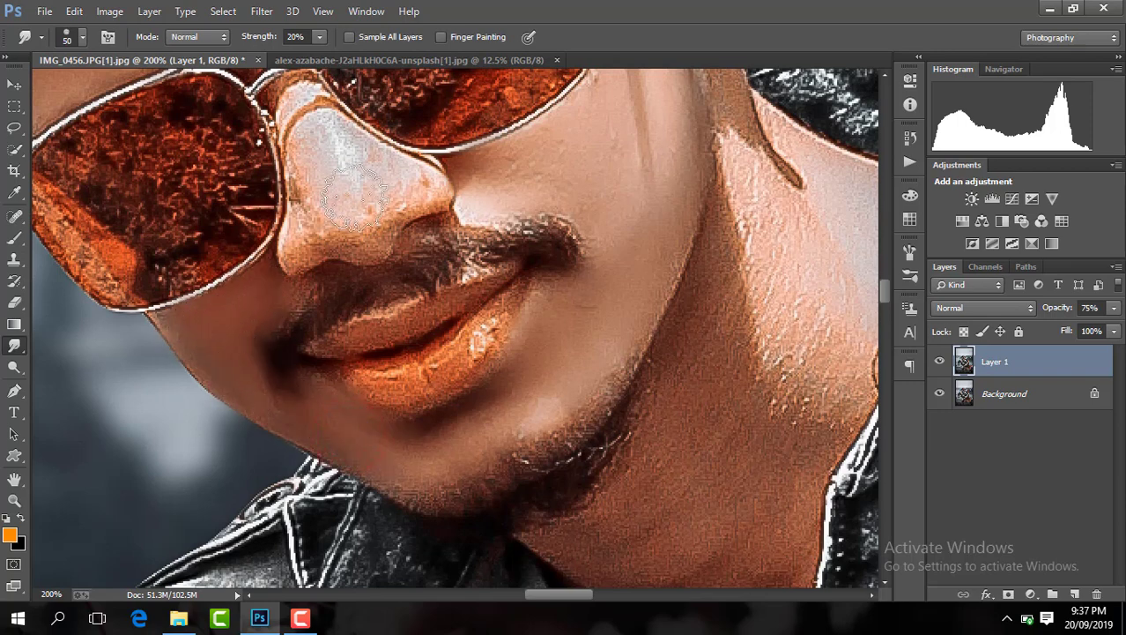
{"action": "mouse_move", "coordinate": [352, 196]}
{"action": "left_mouse_down"}
{"action": "mouse_move", "coordinate": [313, 114]}
{"action": "mouse_move", "coordinate": [401, 176]}
{"action": "mouse_move", "coordinate": [321, 231]}
{"action": "left_mouse_up"}
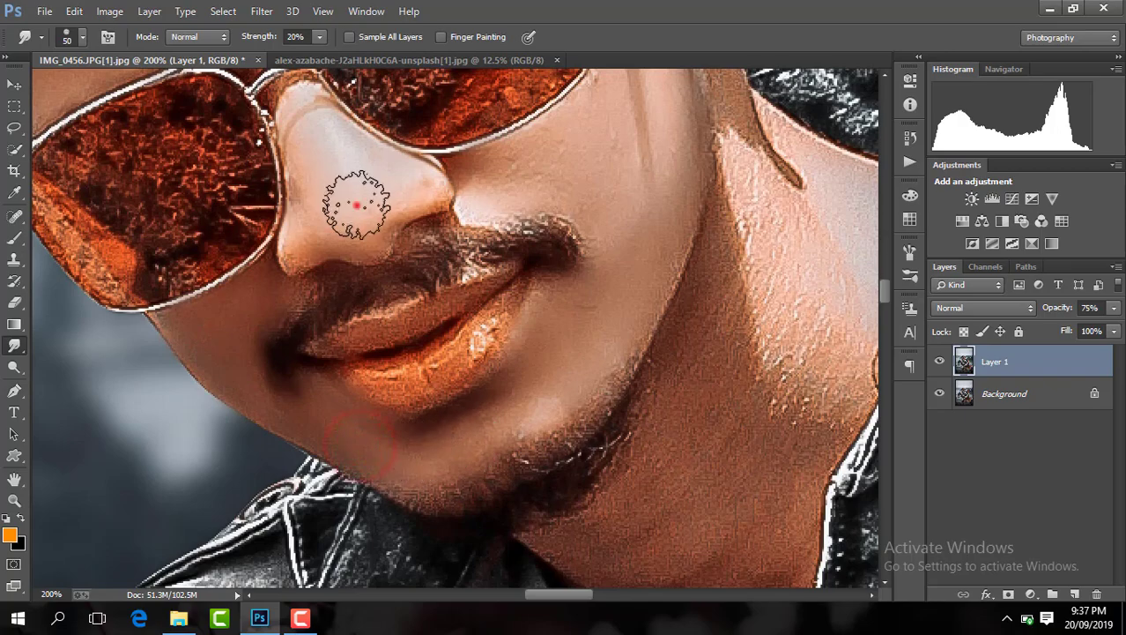
{"action": "left_click", "coordinate": [604, 156]}
Smudge the neck skin below the jaw smooth.
{"action": "key", "text": "ctrl+minus"}
{"action": "key", "text": "ctrl+minus"}
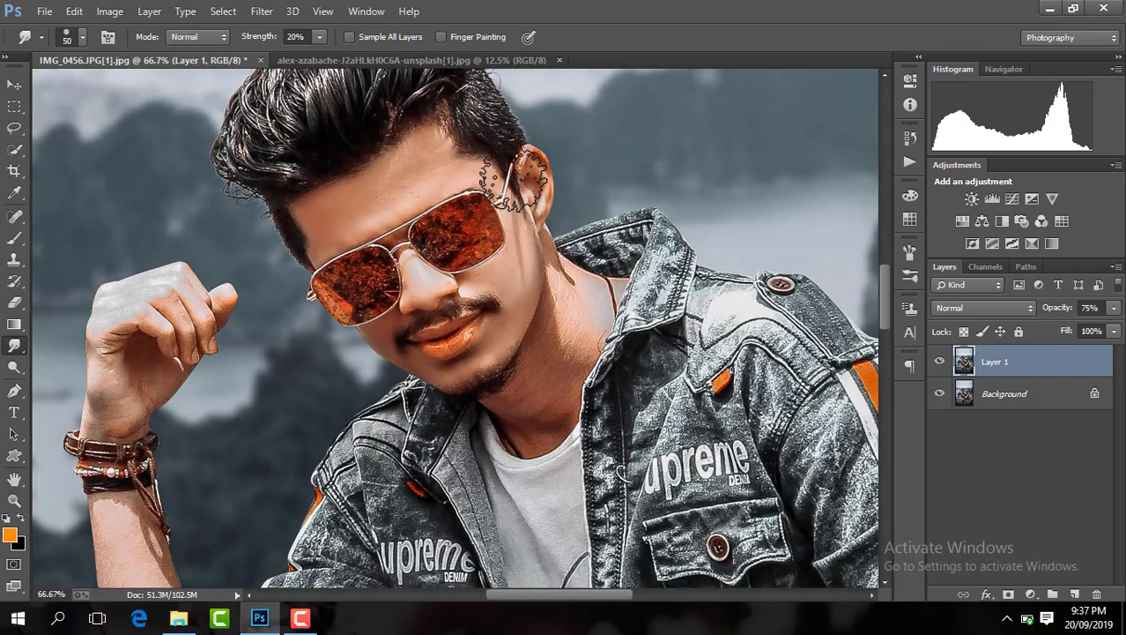
{"action": "left_click_drag", "start_coordinate": [592, 599], "coordinate": [608, 599]}
{"action": "key", "text": "ctrl+plus"}
{"action": "key", "text": "ctrl+plus"}
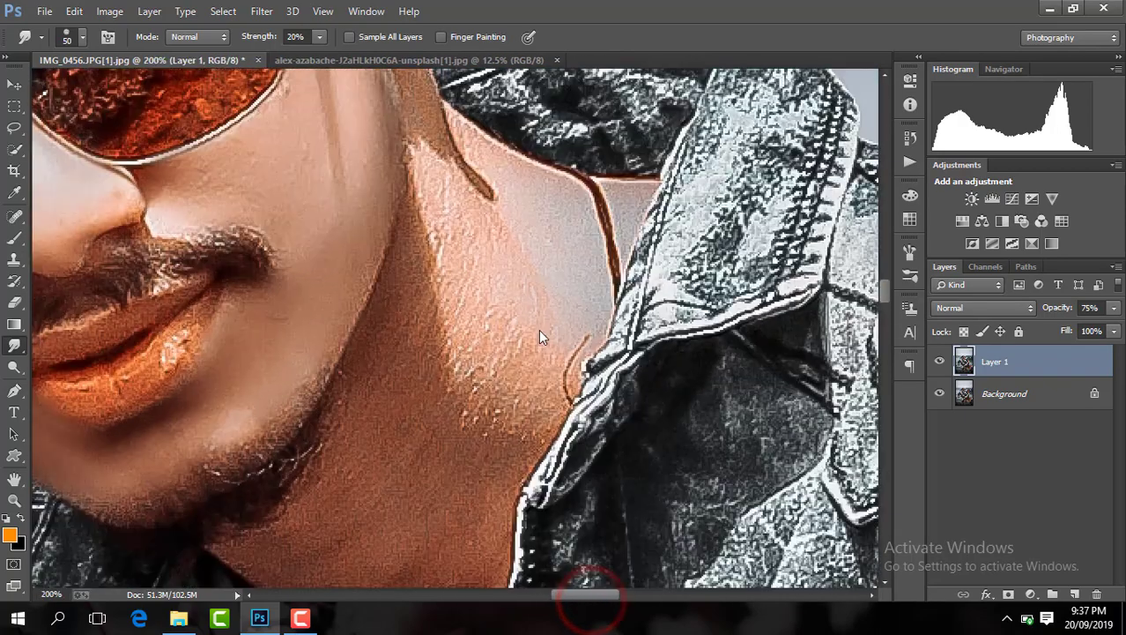
{"action": "left_click_drag", "start_coordinate": [884, 291], "coordinate": [884, 298]}
{"action": "key", "text": "ctrl+minus"}
{"action": "left_click", "coordinate": [75, 39]}
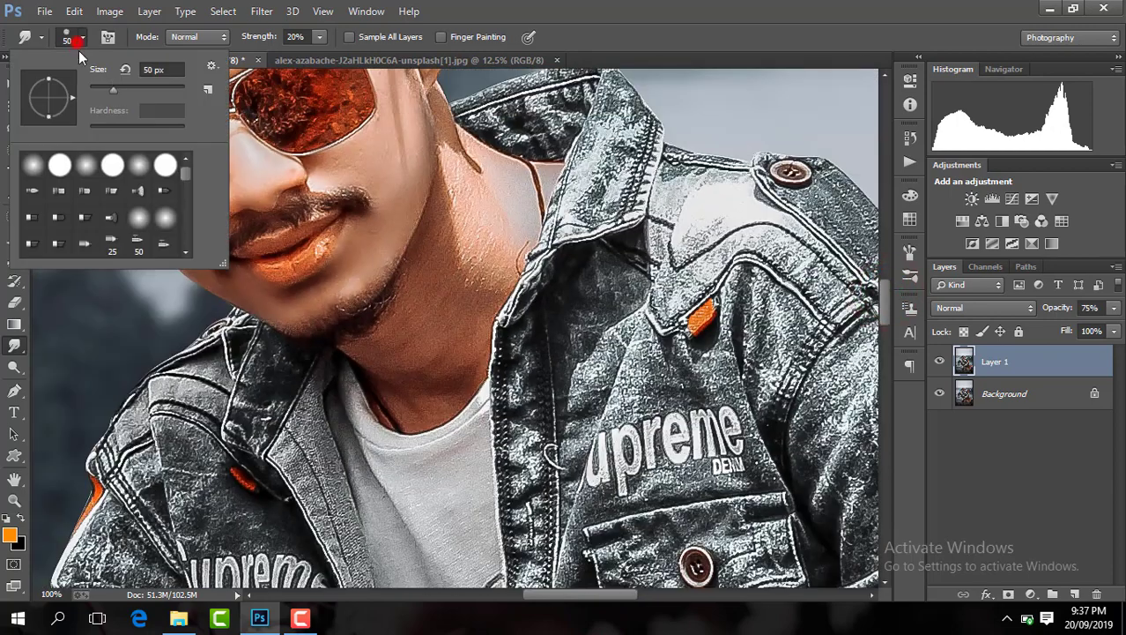
{"action": "left_click", "coordinate": [447, 259]}
{"action": "mouse_move", "coordinate": [472, 262]}
{"action": "left_mouse_down"}
{"action": "mouse_move", "coordinate": [483, 200]}
{"action": "mouse_move", "coordinate": [400, 358]}
{"action": "left_mouse_up"}
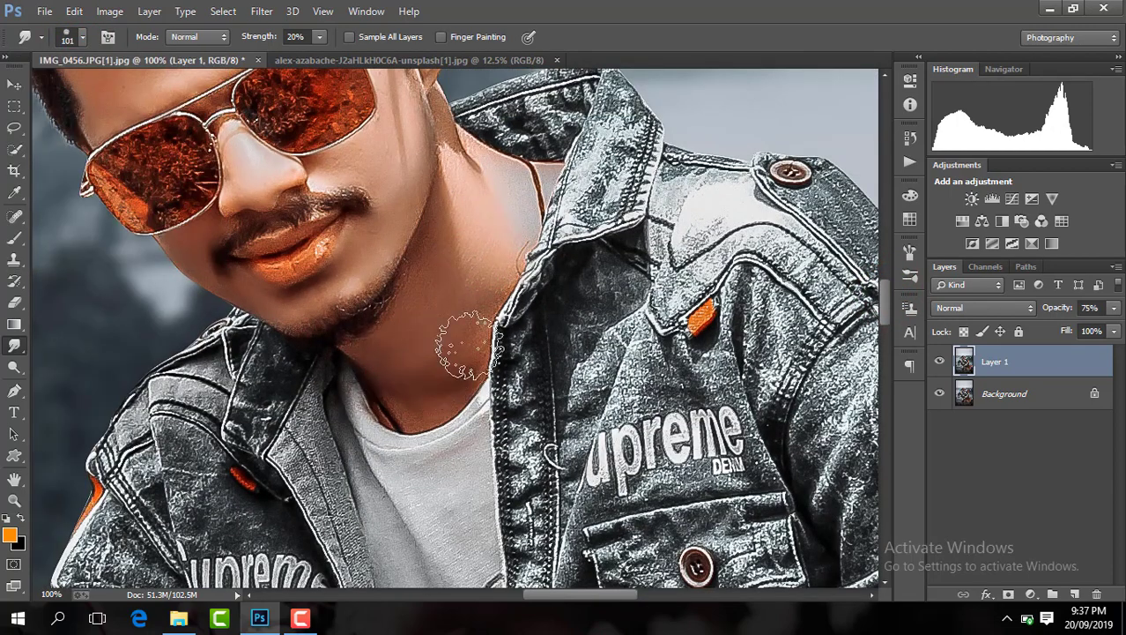
{"action": "mouse_move", "coordinate": [469, 346]}
{"action": "left_mouse_down"}
{"action": "mouse_move", "coordinate": [402, 352]}
{"action": "mouse_move", "coordinate": [478, 196]}
{"action": "left_mouse_up"}
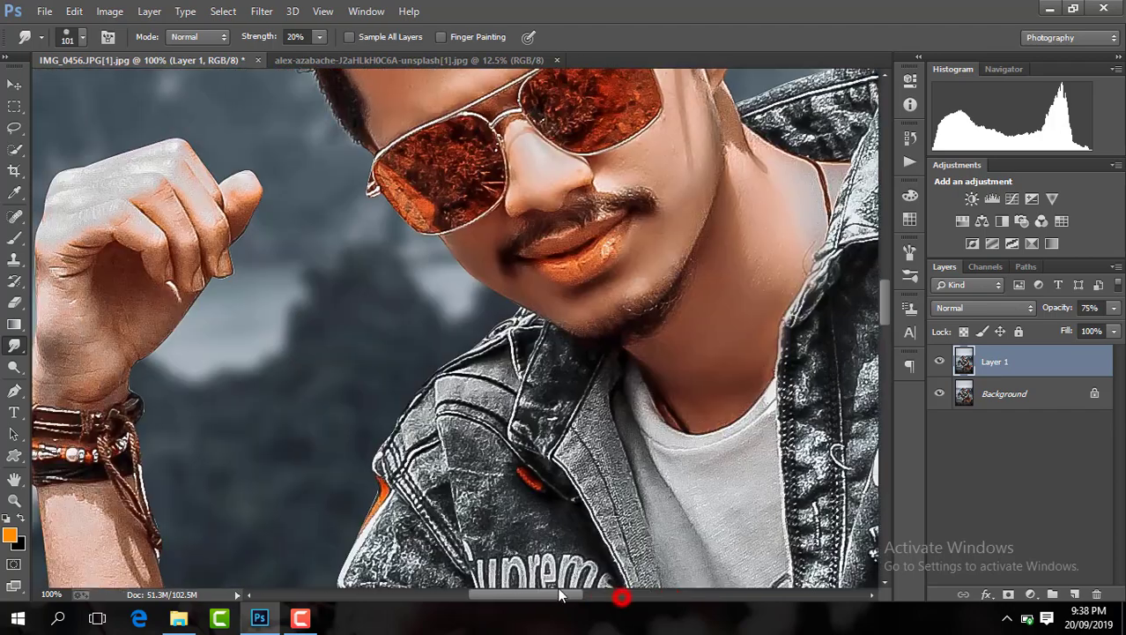
Smudge the forearm and wrist skin to smooth away its wrinkles.
{"action": "left_click_drag", "start_coordinate": [569, 594], "coordinate": [495, 593]}
{"action": "left_click_drag", "start_coordinate": [885, 300], "coordinate": [881, 346]}
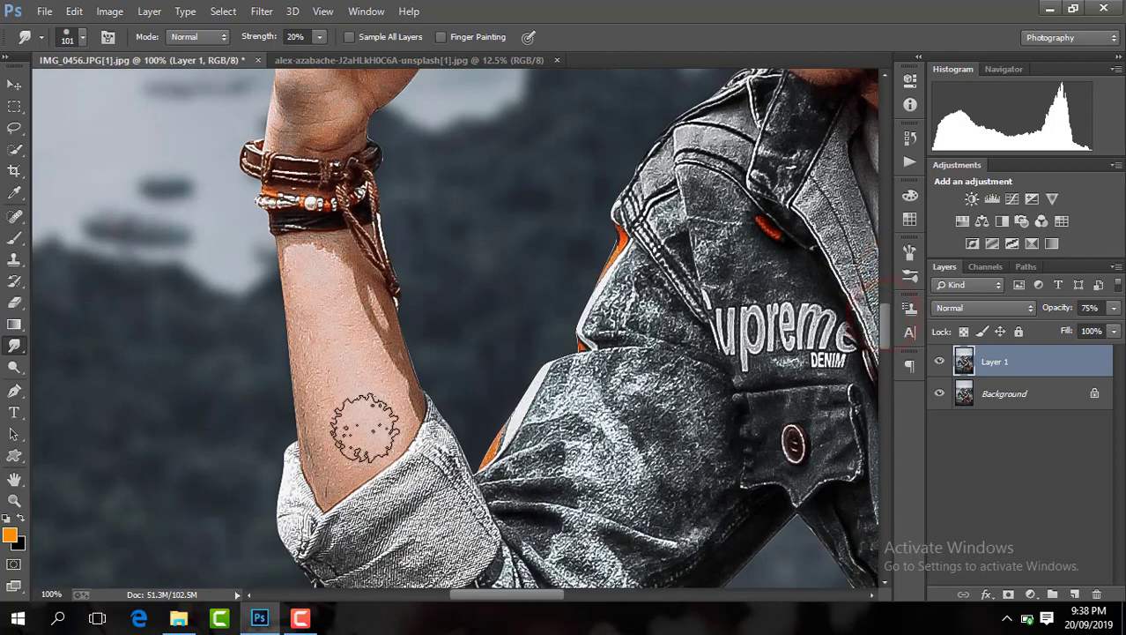
{"action": "mouse_move", "coordinate": [359, 428]}
{"action": "left_mouse_down"}
{"action": "mouse_move", "coordinate": [327, 440]}
{"action": "mouse_move", "coordinate": [327, 302]}
{"action": "left_mouse_up"}
{"action": "mouse_move", "coordinate": [336, 424]}
{"action": "left_mouse_down"}
{"action": "mouse_move", "coordinate": [314, 268]}
{"action": "mouse_move", "coordinate": [329, 427]}
{"action": "mouse_move", "coordinate": [357, 382]}
{"action": "mouse_move", "coordinate": [350, 355]}
{"action": "left_mouse_up"}
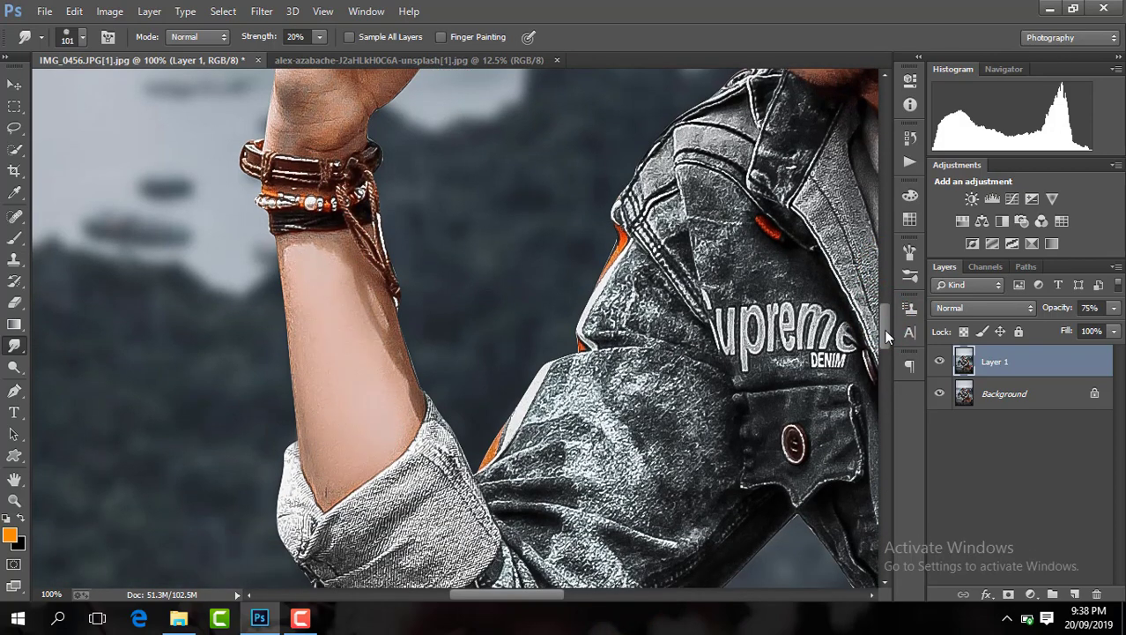
{"action": "left_click_drag", "start_coordinate": [887, 335], "coordinate": [885, 315]}
{"action": "mouse_move", "coordinate": [335, 278]}
{"action": "left_mouse_down"}
{"action": "mouse_move", "coordinate": [334, 251]}
{"action": "mouse_move", "coordinate": [327, 287]}
{"action": "left_mouse_up"}
{"action": "left_click_drag", "start_coordinate": [555, 604], "coordinate": [683, 602]}
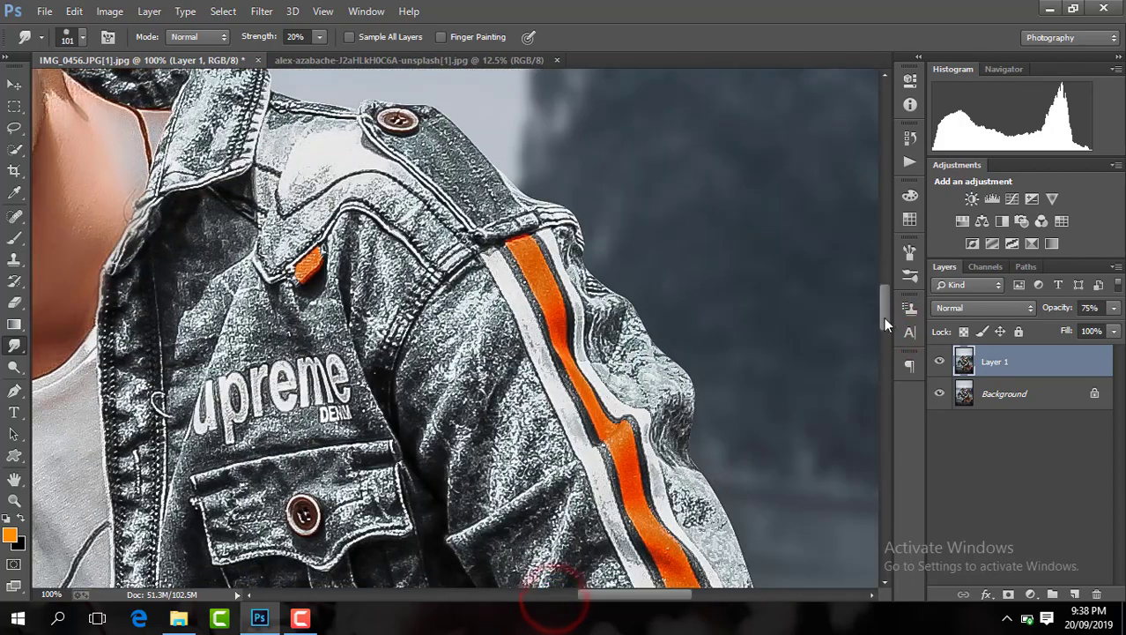
{"action": "left_click_drag", "start_coordinate": [884, 313], "coordinate": [870, 268]}
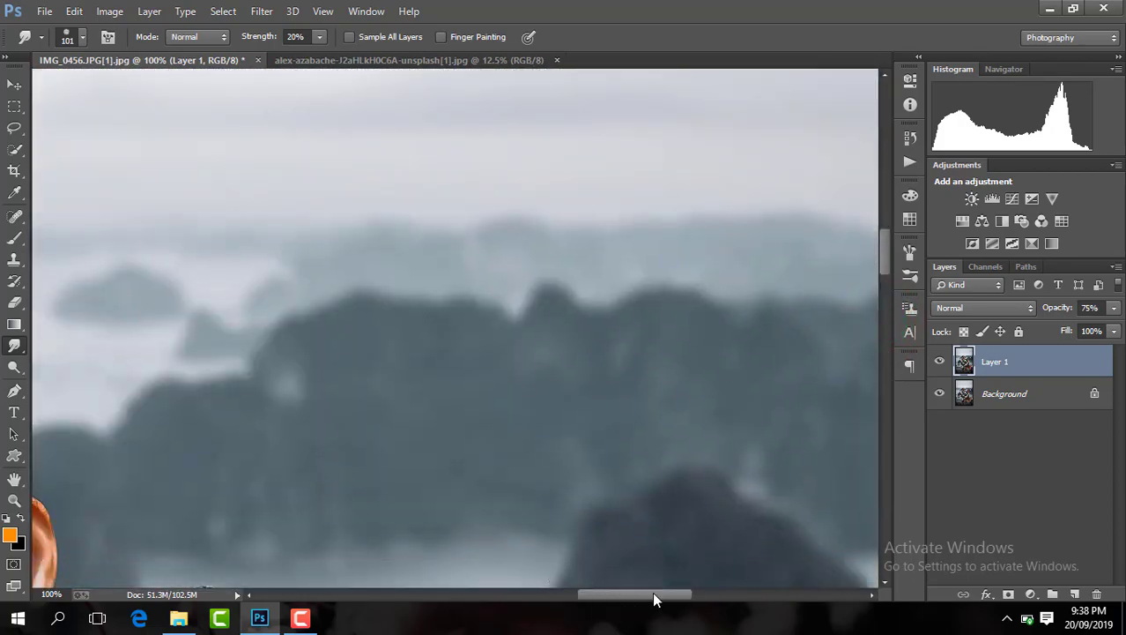
{"action": "left_click_drag", "start_coordinate": [654, 596], "coordinate": [564, 595]}
{"action": "left_click_drag", "start_coordinate": [890, 259], "coordinate": [886, 290]}
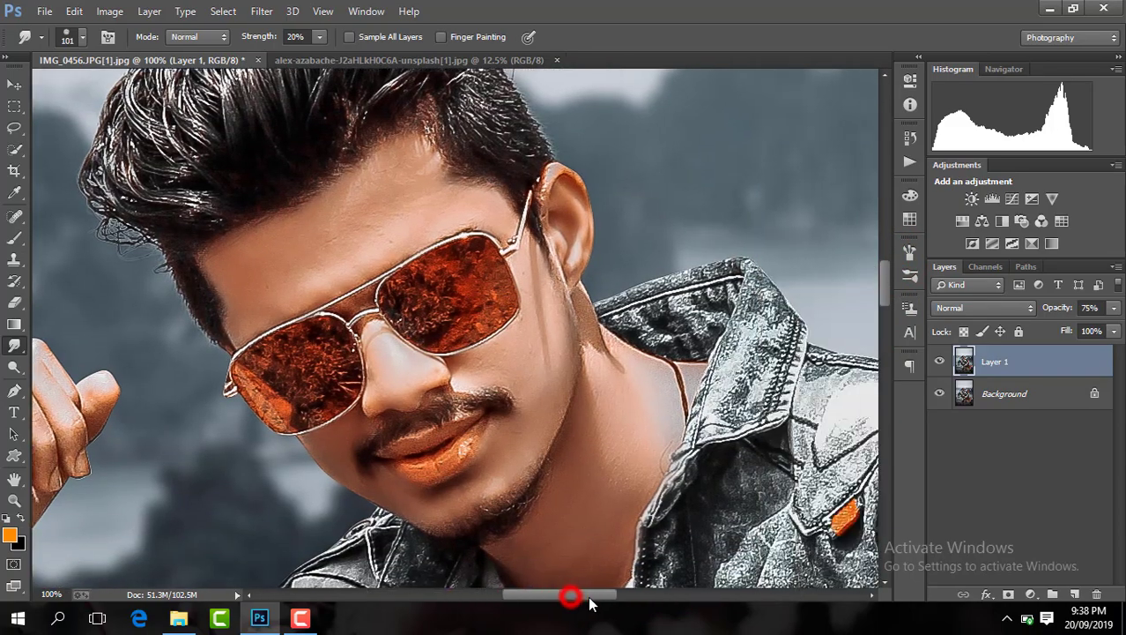
{"action": "left_click_drag", "start_coordinate": [555, 602], "coordinate": [573, 600]}
Shrink the brush to 31 px and smudge away the brown patch on the neck.
{"action": "key", "text": "ctrl+plus"}
{"action": "key", "text": "ctrl+plus"}
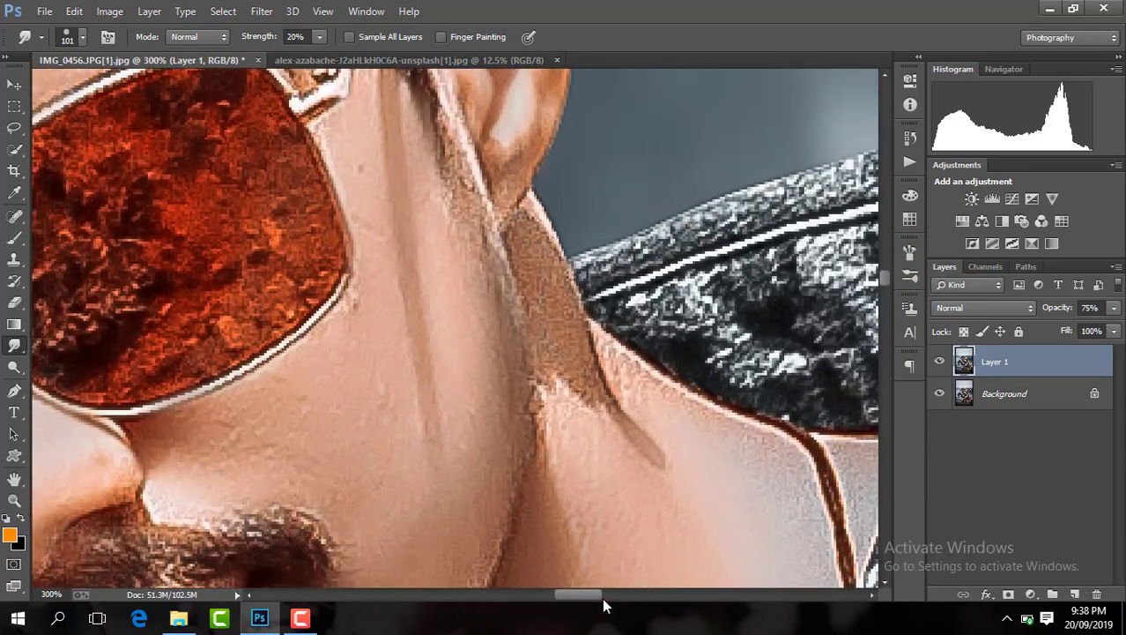
{"action": "left_click", "coordinate": [82, 37]}
{"action": "left_click", "coordinate": [50, 163]}
{"action": "left_click_drag", "start_coordinate": [528, 352], "coordinate": [586, 405]}
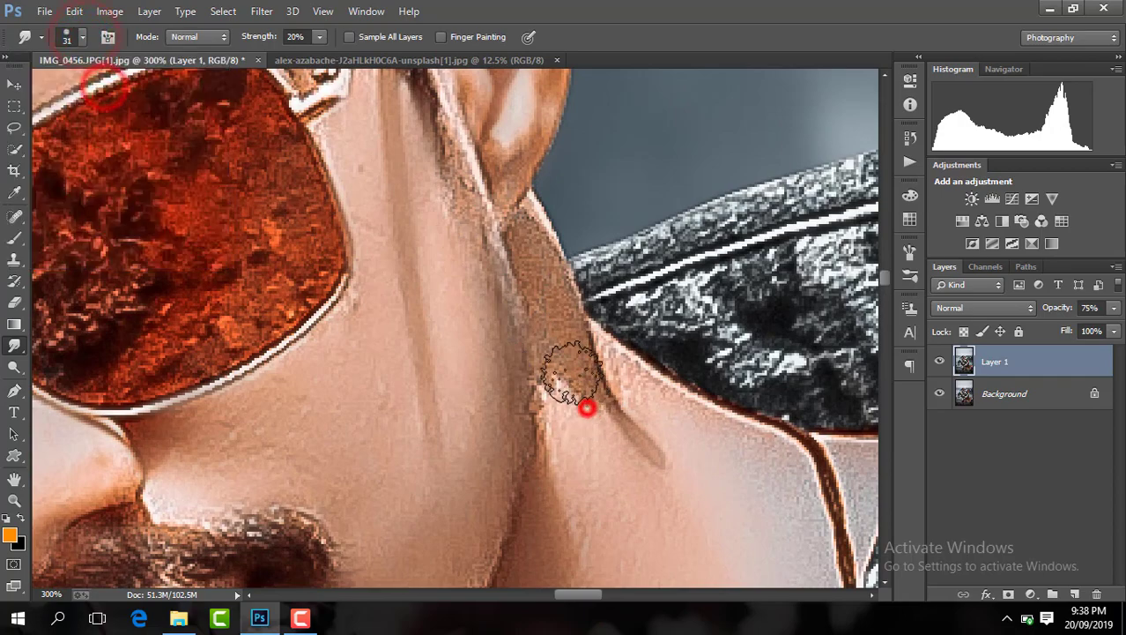
{"action": "key", "text": "ctrl+minus"}
{"action": "key", "text": "ctrl+minus"}
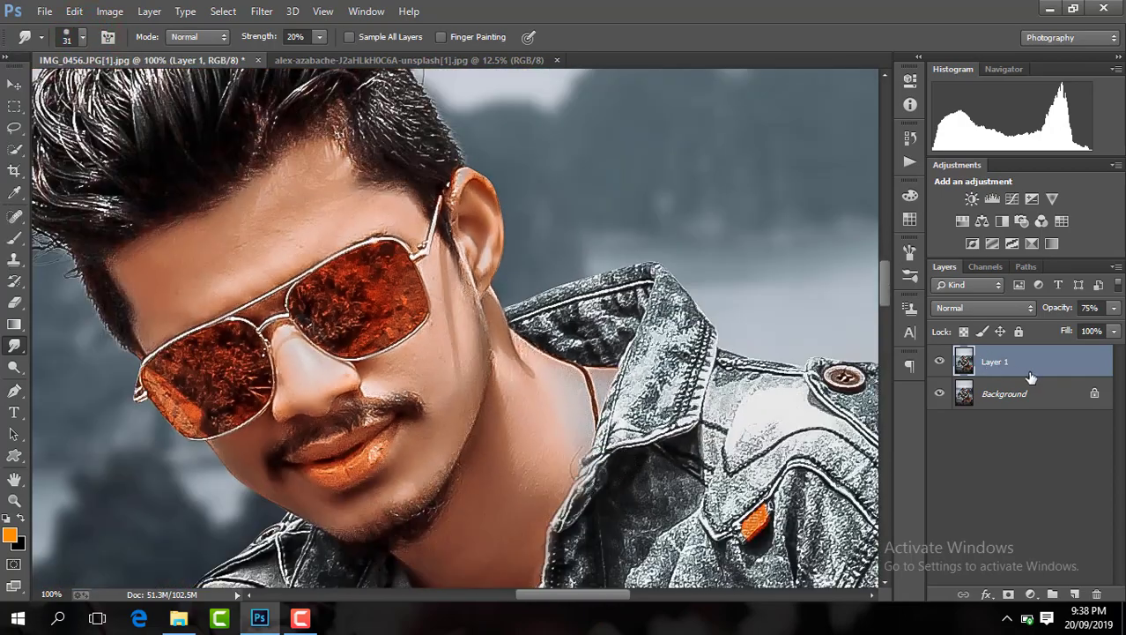
{"action": "right_click", "coordinate": [1029, 380]}
Undo the flatten to keep Layer 1 separate, and switch to the Mixer Brush Tool.
{"action": "left_click", "coordinate": [792, 504]}
{"action": "key", "text": "ctrl+z"}
{"action": "key", "text": "ctrl+plus"}
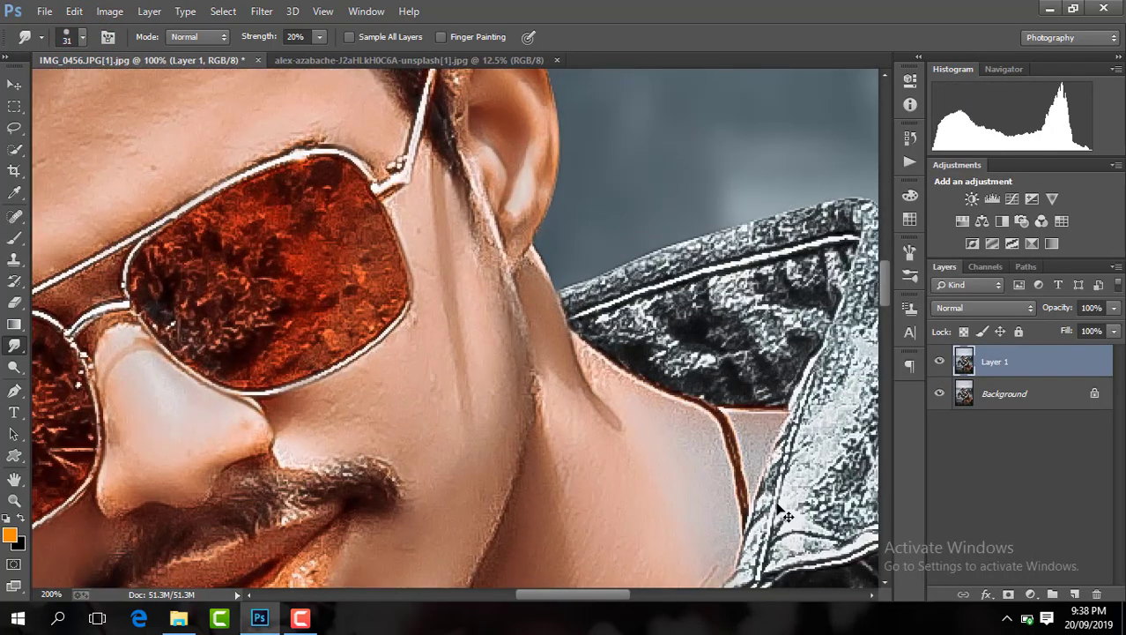
{"action": "left_click_drag", "start_coordinate": [597, 597], "coordinate": [563, 597]}
{"action": "left_click_drag", "start_coordinate": [884, 290], "coordinate": [882, 285]}
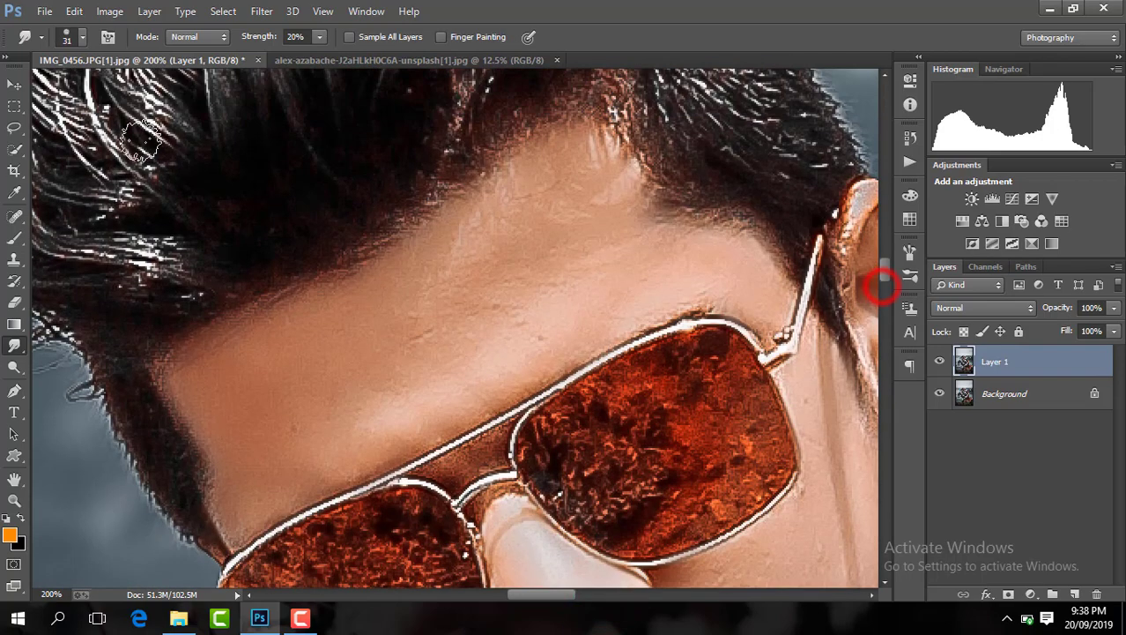
{"action": "right_click", "coordinate": [14, 237]}
{"action": "left_click", "coordinate": [93, 282]}
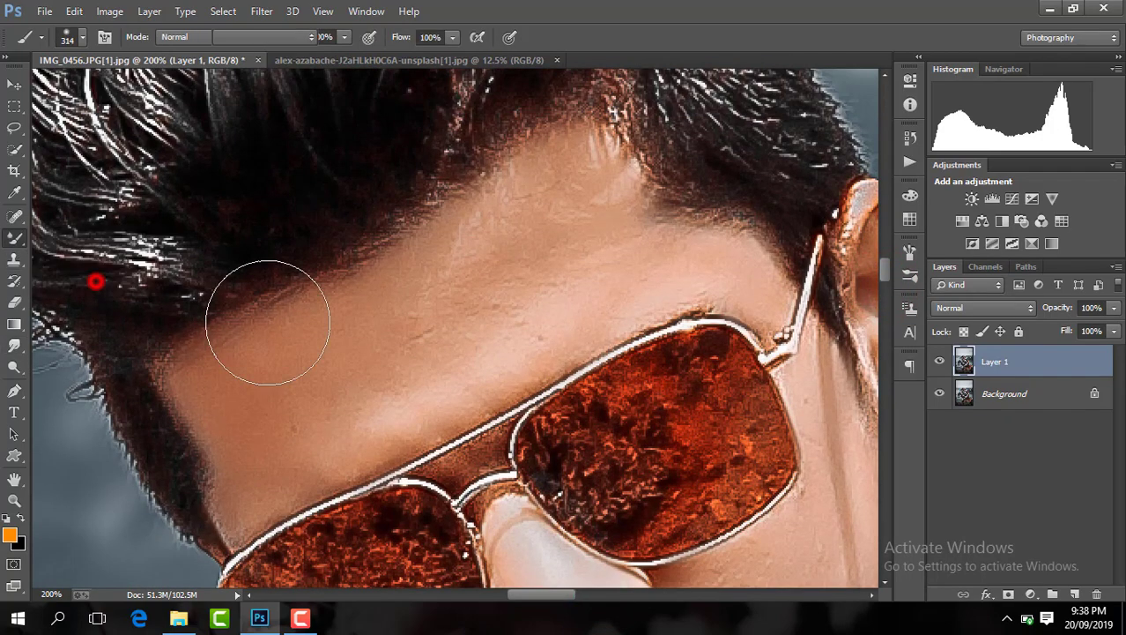
Dab the mixer brush across the forehead to blend its skin smooth.
{"action": "left_click", "coordinate": [350, 396]}
{"action": "left_click_drag", "start_coordinate": [508, 302], "coordinate": [523, 284]}
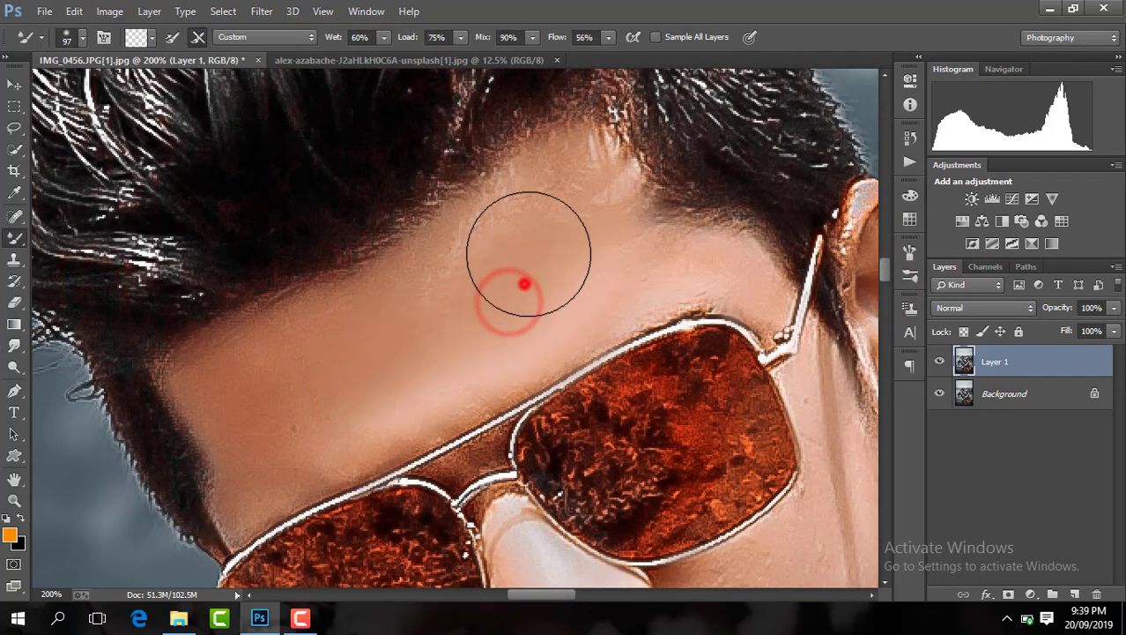
{"action": "left_click", "coordinate": [524, 284]}
{"action": "left_click", "coordinate": [339, 395]}
{"action": "left_click", "coordinate": [291, 437]}
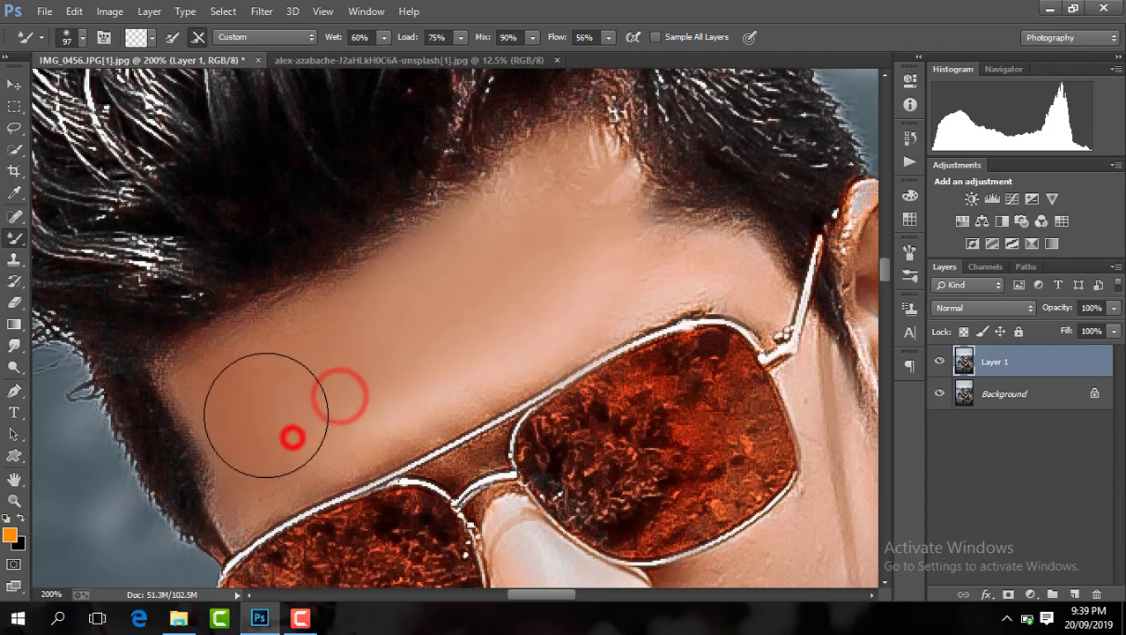
{"action": "left_click", "coordinate": [405, 359]}
{"action": "left_click", "coordinate": [554, 289]}
{"action": "left_click", "coordinate": [460, 314]}
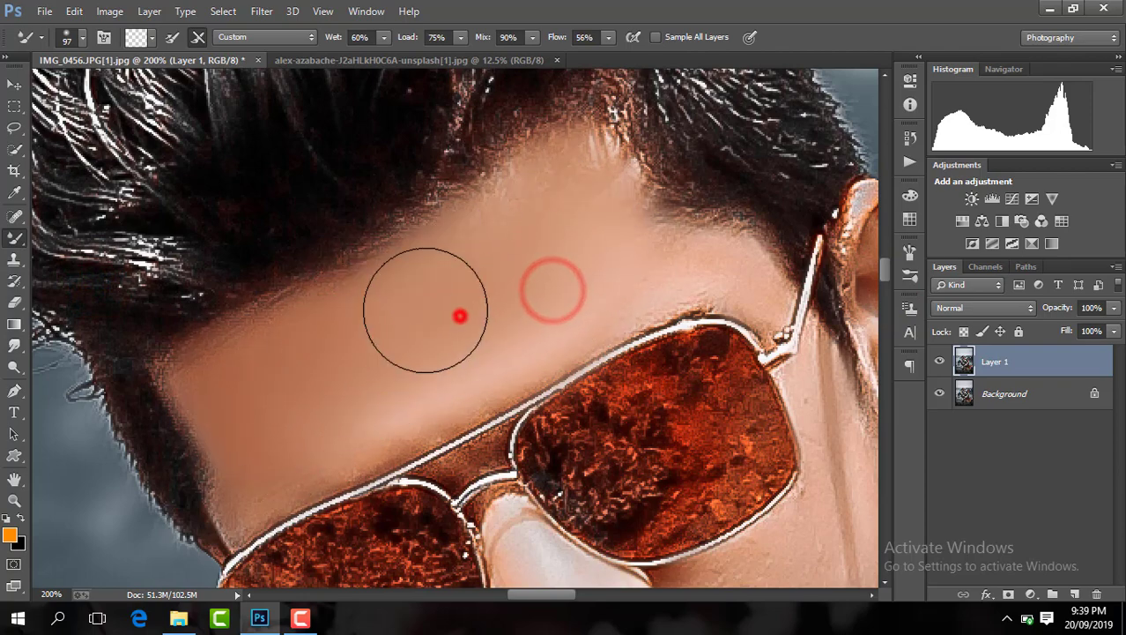
{"action": "left_click", "coordinate": [449, 335]}
{"action": "left_click_drag", "start_coordinate": [558, 594], "coordinate": [577, 594]}
{"action": "left_click_drag", "start_coordinate": [884, 270], "coordinate": [884, 282]}
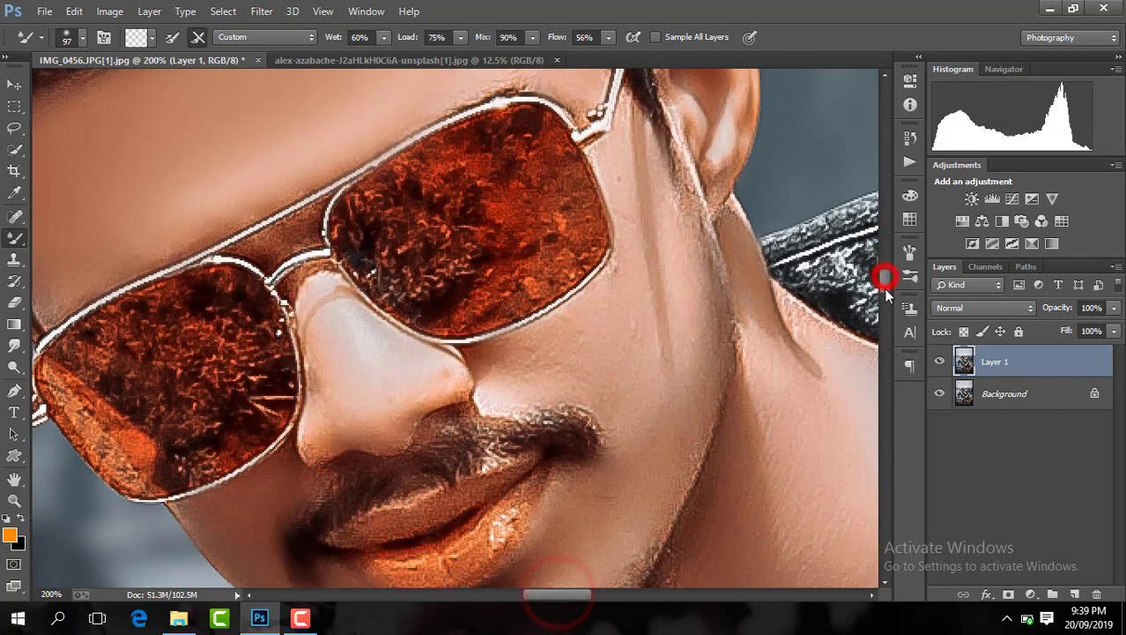
Resize the mixer brush to 71 px and blend the cheek and jawline skin.
{"action": "left_click", "coordinate": [85, 40]}
{"action": "left_click", "coordinate": [123, 91]}
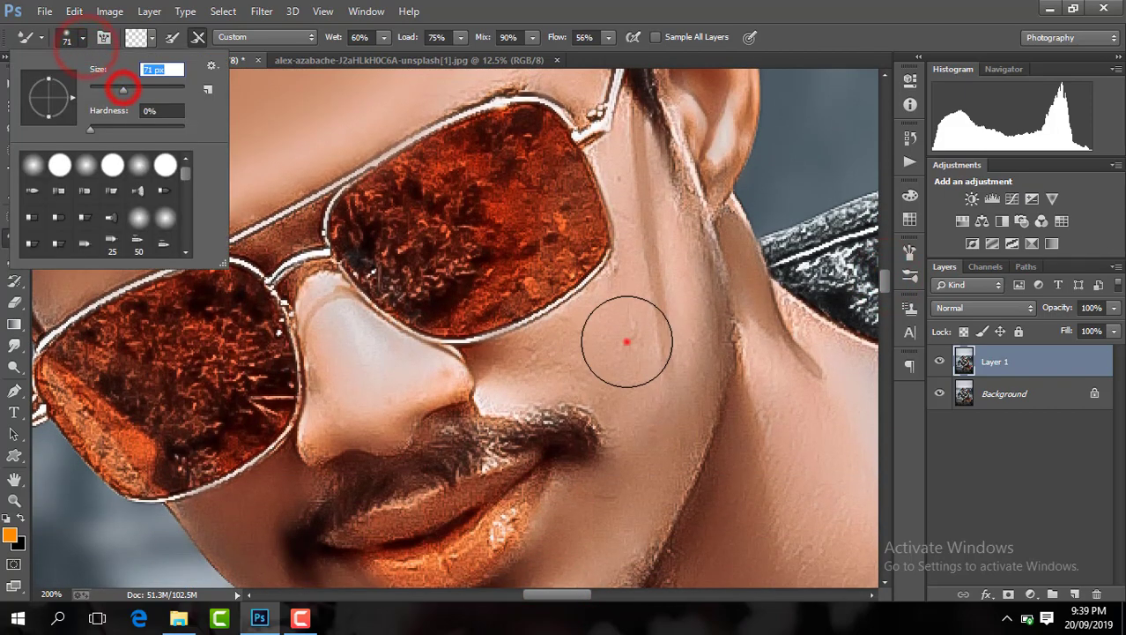
{"action": "left_click", "coordinate": [628, 340]}
{"action": "left_click", "coordinate": [675, 341]}
{"action": "left_click", "coordinate": [643, 285]}
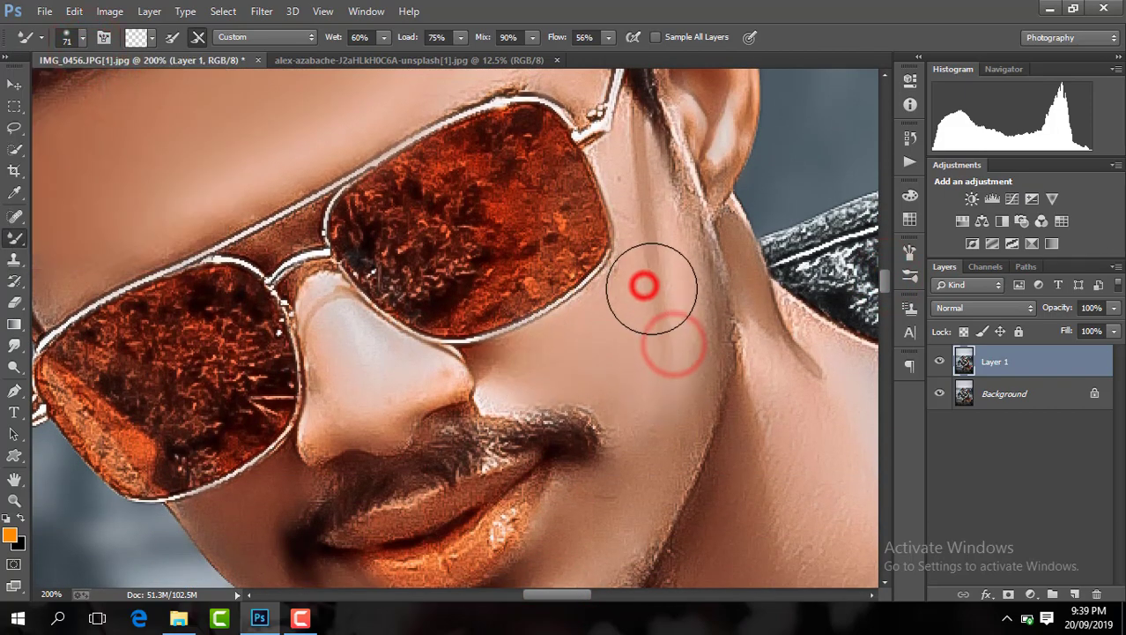
{"action": "left_click", "coordinate": [664, 423]}
{"action": "left_click", "coordinate": [597, 549]}
{"action": "left_click", "coordinate": [674, 398]}
{"action": "left_click", "coordinate": [661, 256]}
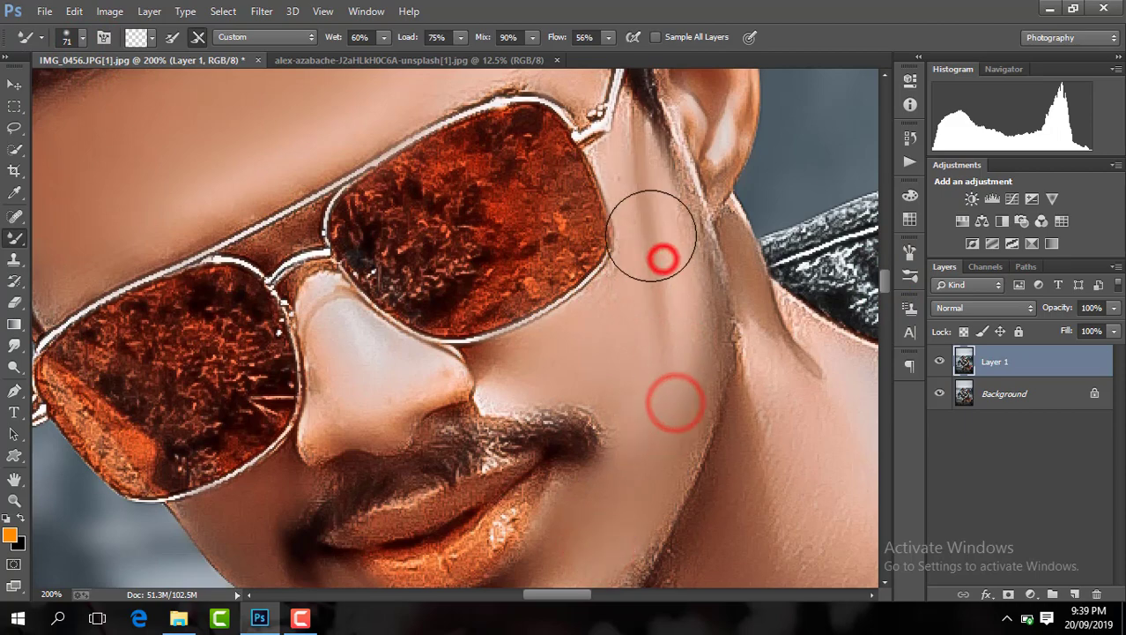
{"action": "left_click", "coordinate": [674, 327]}
{"action": "left_click", "coordinate": [884, 286]}
{"action": "left_click_drag", "start_coordinate": [885, 292], "coordinate": [885, 304]}
Blend the chin, beard area and nose, reducing the brush to 47 px for the nose.
{"action": "left_click", "coordinate": [591, 382]}
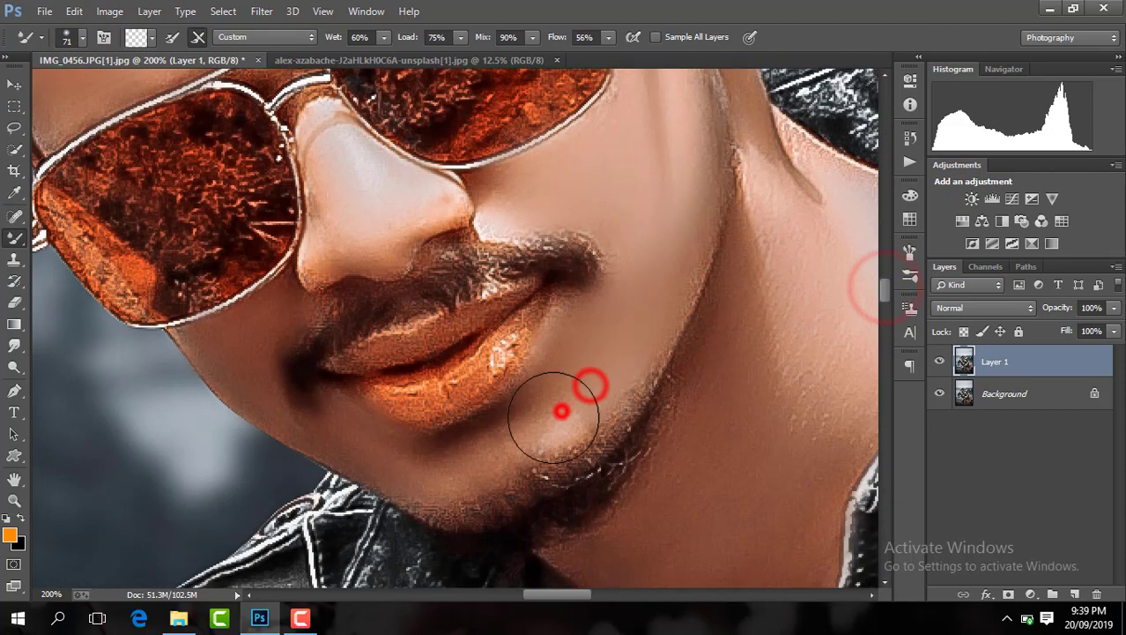
{"action": "left_click", "coordinate": [558, 403]}
{"action": "left_click", "coordinate": [389, 214]}
{"action": "left_click", "coordinate": [70, 36]}
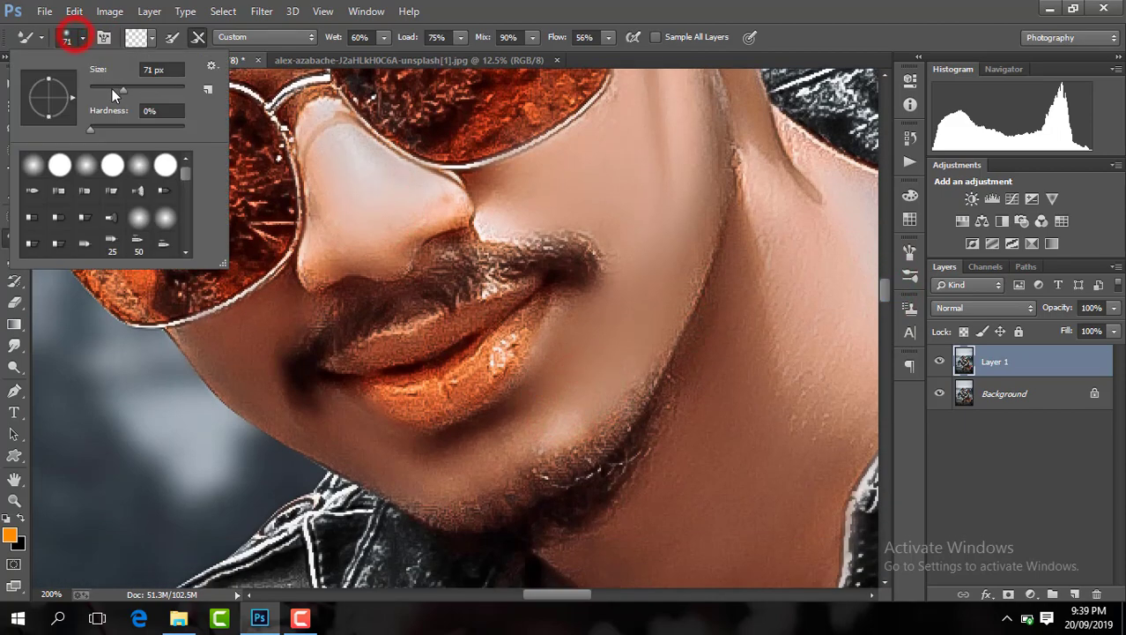
{"action": "left_click", "coordinate": [110, 88]}
{"action": "left_click", "coordinate": [366, 208]}
{"action": "left_click", "coordinate": [389, 201]}
{"action": "left_click", "coordinate": [345, 183]}
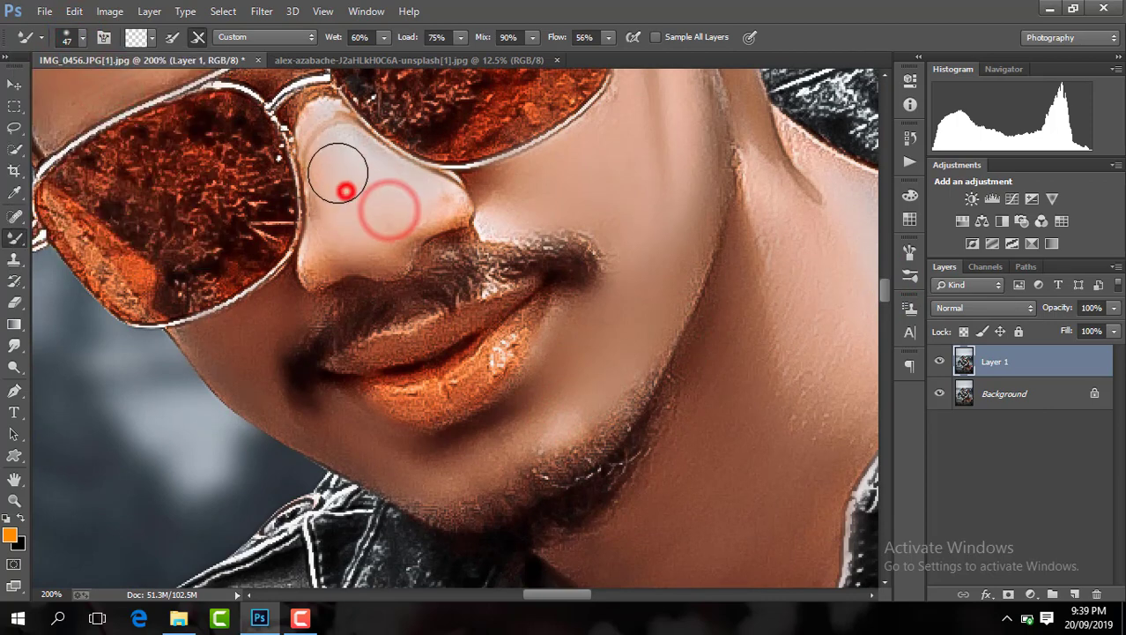
{"action": "left_click", "coordinate": [254, 342]}
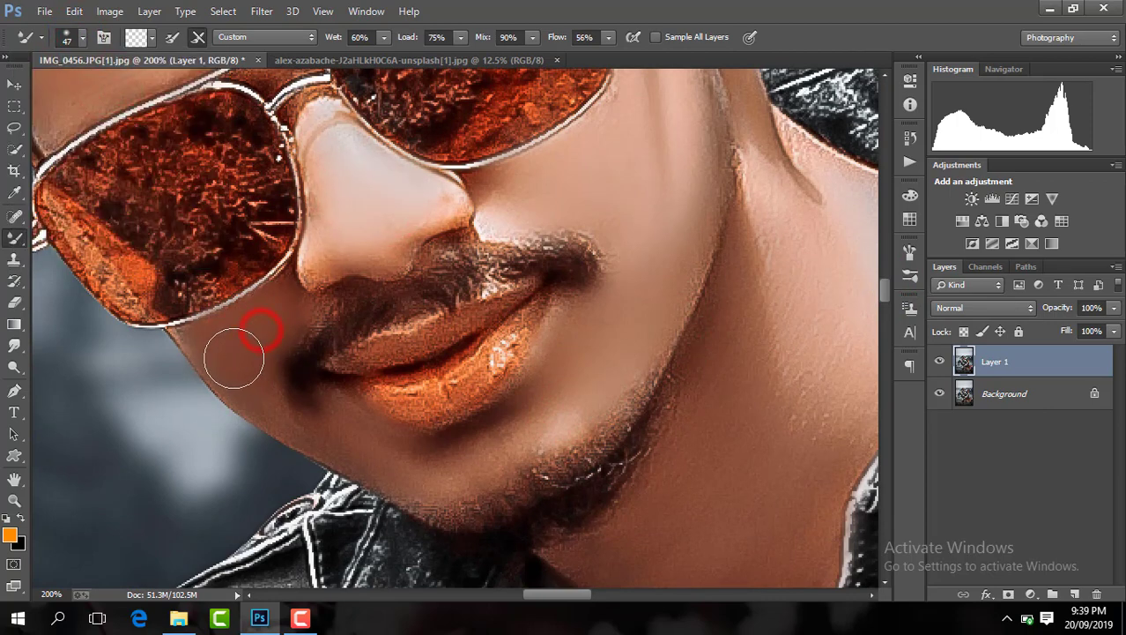
{"action": "left_click", "coordinate": [523, 440]}
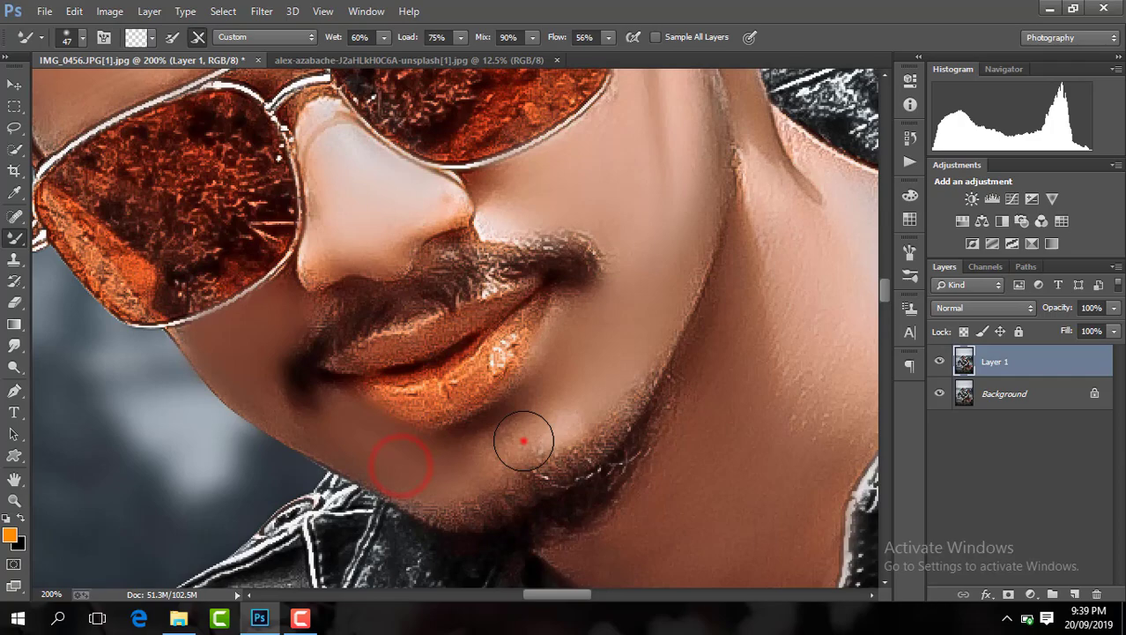
{"action": "left_click", "coordinate": [451, 468]}
{"action": "left_click", "coordinate": [576, 397]}
{"action": "left_click", "coordinate": [409, 202]}
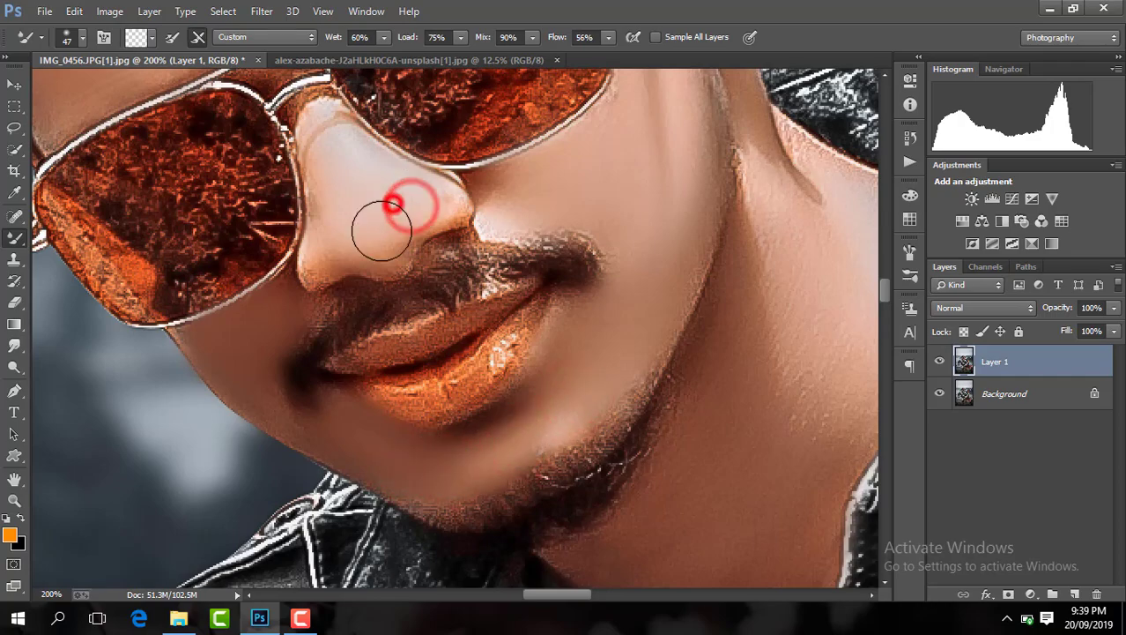
{"action": "left_click", "coordinate": [559, 195]}
Set the mixer brush to a smaller 29 px size.
{"action": "key", "text": "ctrl+minus"}
{"action": "key", "text": "ctrl+minus"}
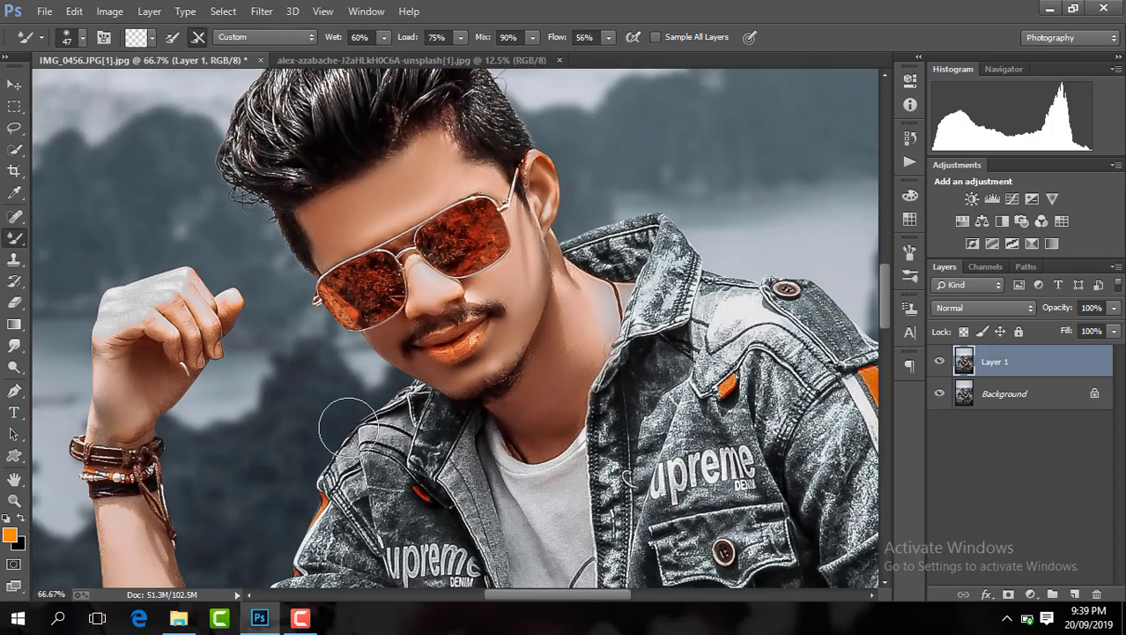
{"action": "key", "text": "ctrl+plus"}
{"action": "key", "text": "ctrl+plus"}
{"action": "left_click", "coordinate": [79, 40]}
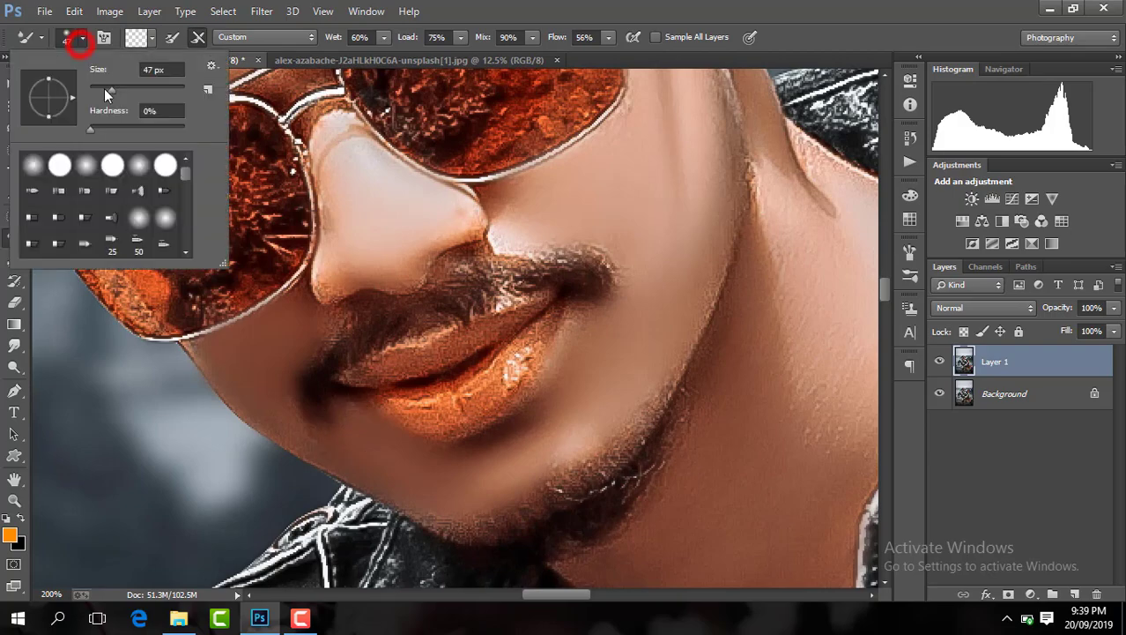
{"action": "left_click", "coordinate": [267, 393]}
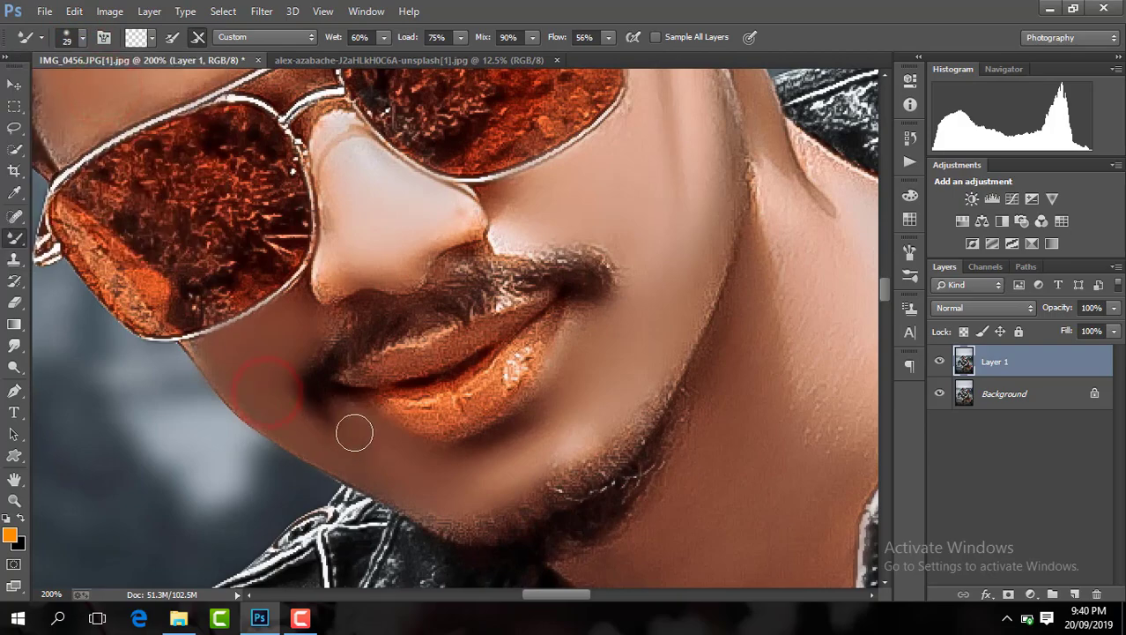
{"action": "key", "text": "ctrl+minus"}
{"action": "key", "text": "ctrl+minus"}
{"action": "key", "text": "ctrl+minus"}
{"action": "key", "text": "ctrl+minus"}
{"action": "key", "text": "ctrl+minus"}
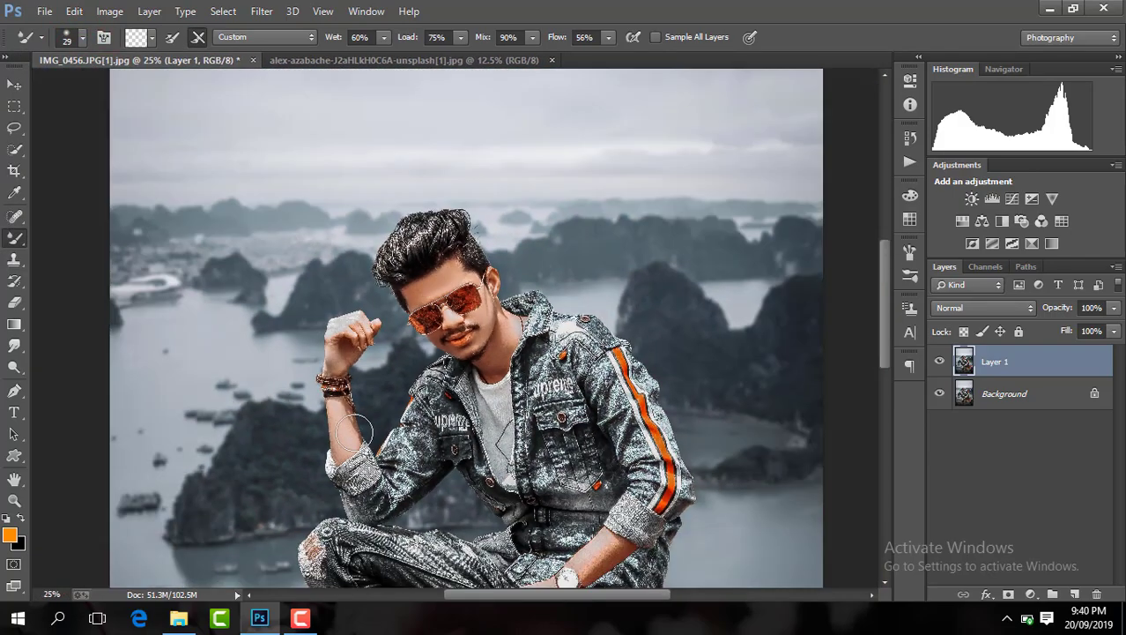
Compare with Layer 1 toggled off, then Merge Visible into a single Background layer.
{"action": "left_click_drag", "start_coordinate": [884, 319], "coordinate": [885, 351]}
{"action": "left_click", "coordinate": [939, 359]}
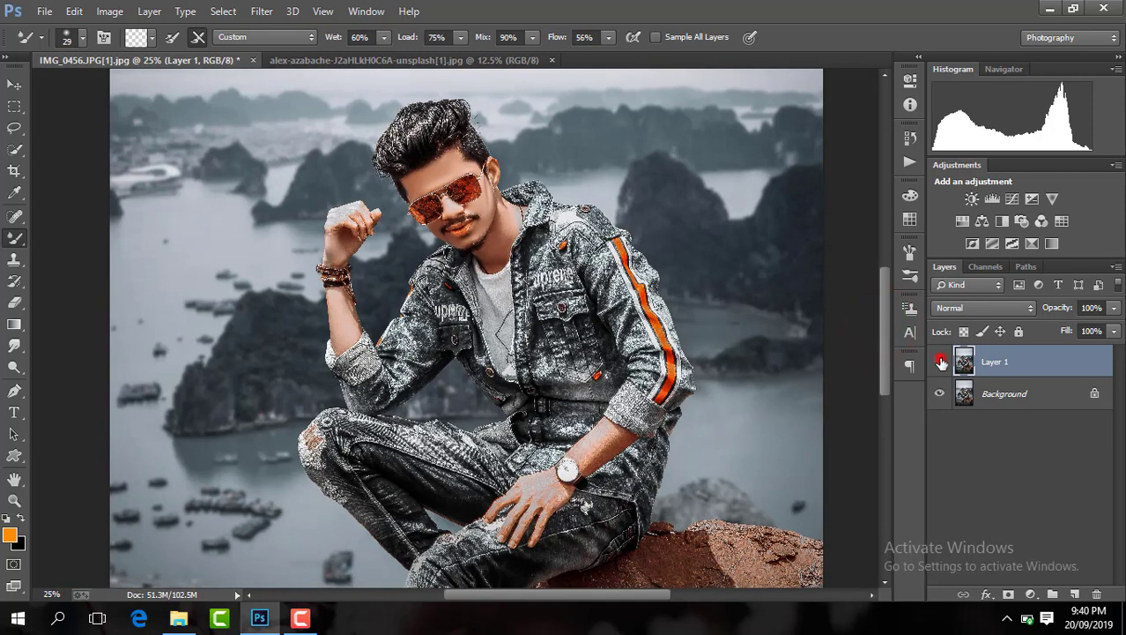
{"action": "right_click", "coordinate": [1021, 368]}
{"action": "left_click", "coordinate": [1030, 416]}
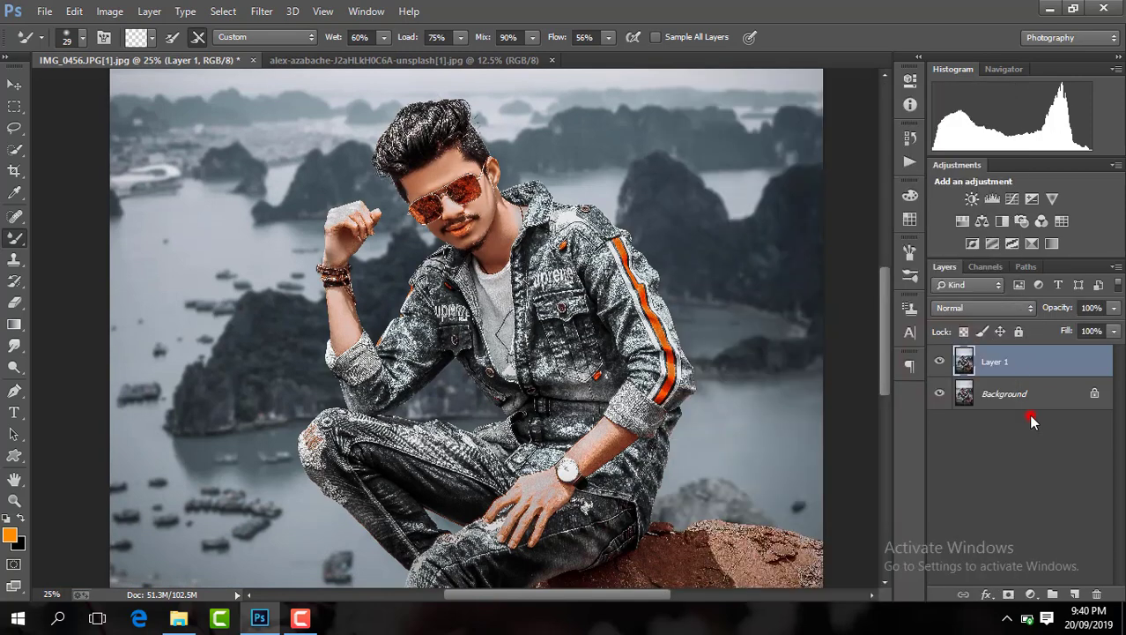
{"action": "left_click", "coordinate": [1116, 330]}
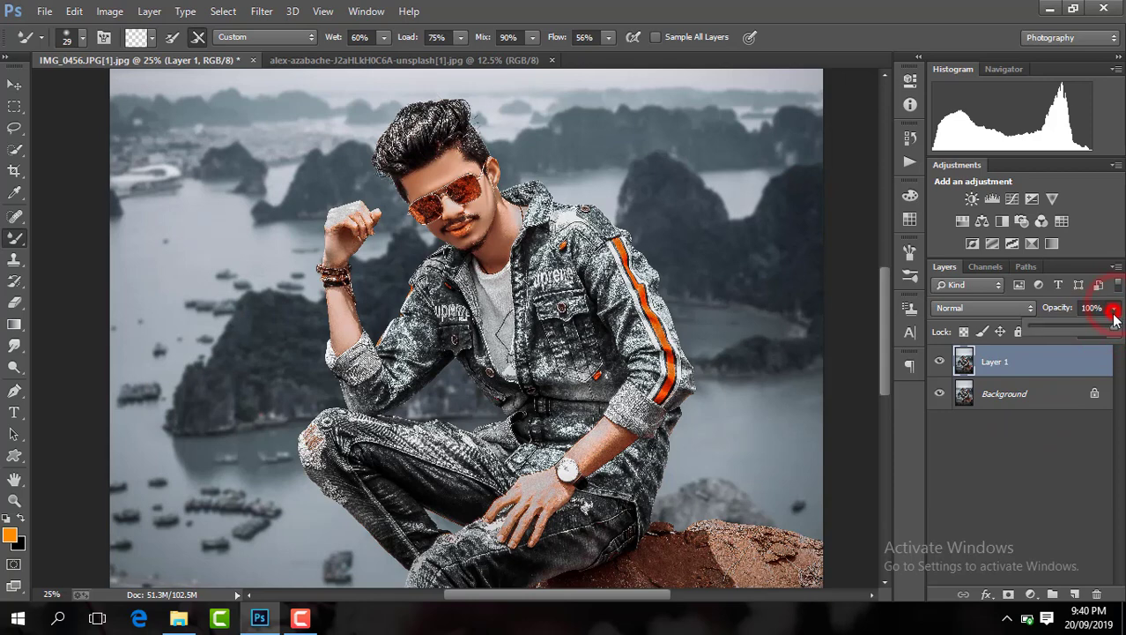
{"action": "right_click", "coordinate": [1056, 361]}
{"action": "left_click", "coordinate": [829, 490]}
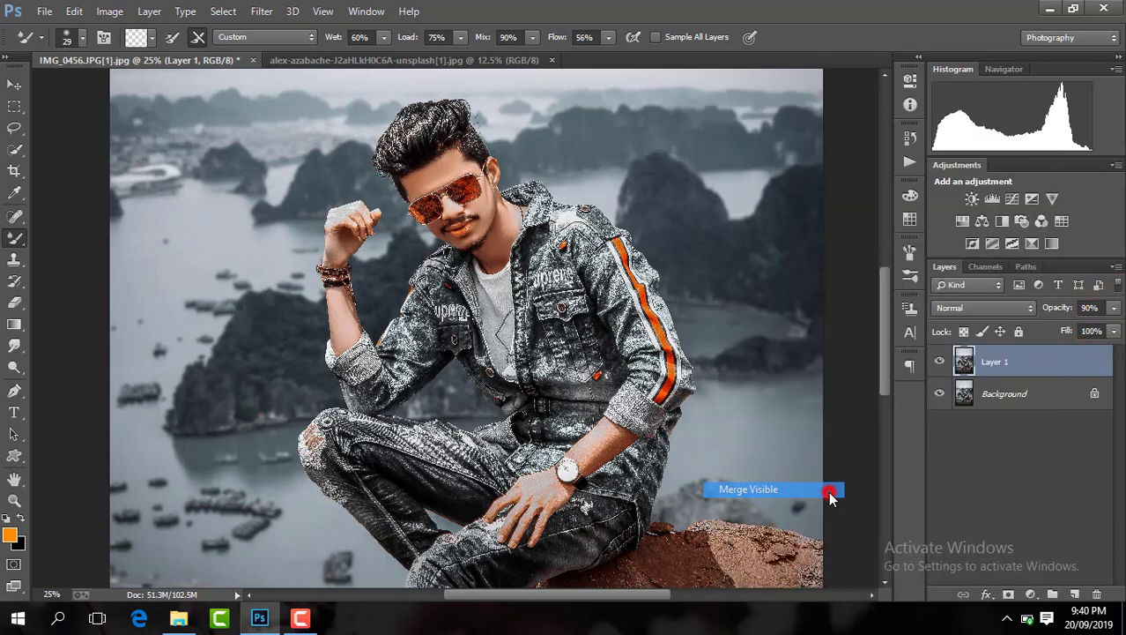
{"action": "key", "text": "ctrl+minus"}
{"action": "key", "text": "ctrl+minus"}
{"action": "key", "text": "ctrl+minus"}
{"action": "key", "text": "ctrl+minus"}
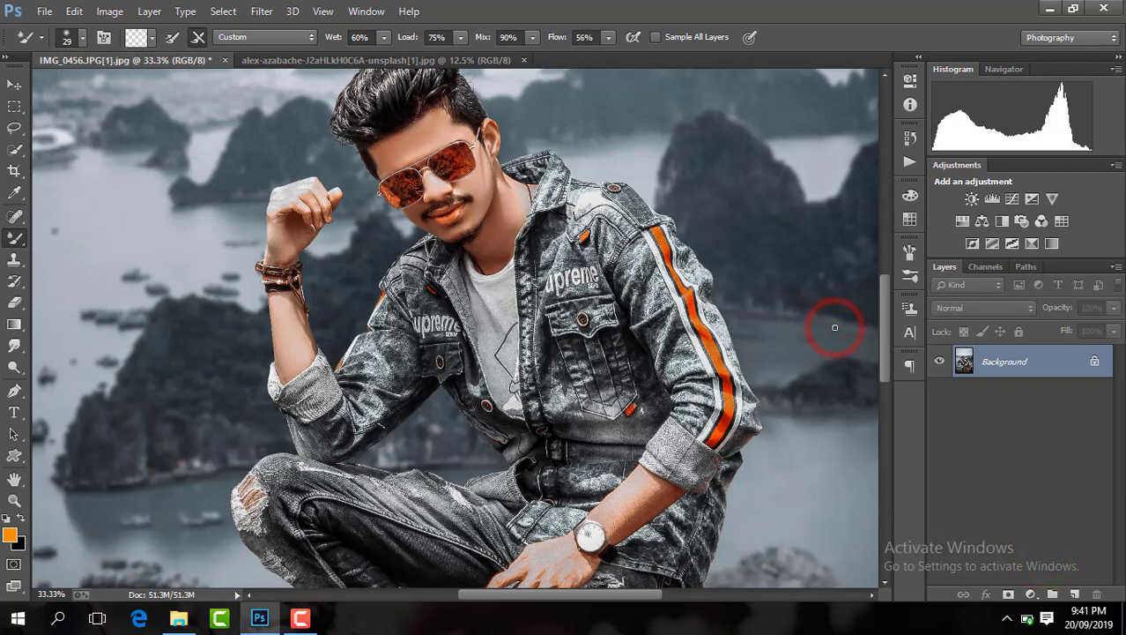
Duplicate the merged image, invert the copy, and set its blend mode to Vivid Light.
{"action": "key", "text": "ctrl+j"}
{"action": "key", "text": "ctrl+i"}
{"action": "left_click", "coordinate": [994, 307]}
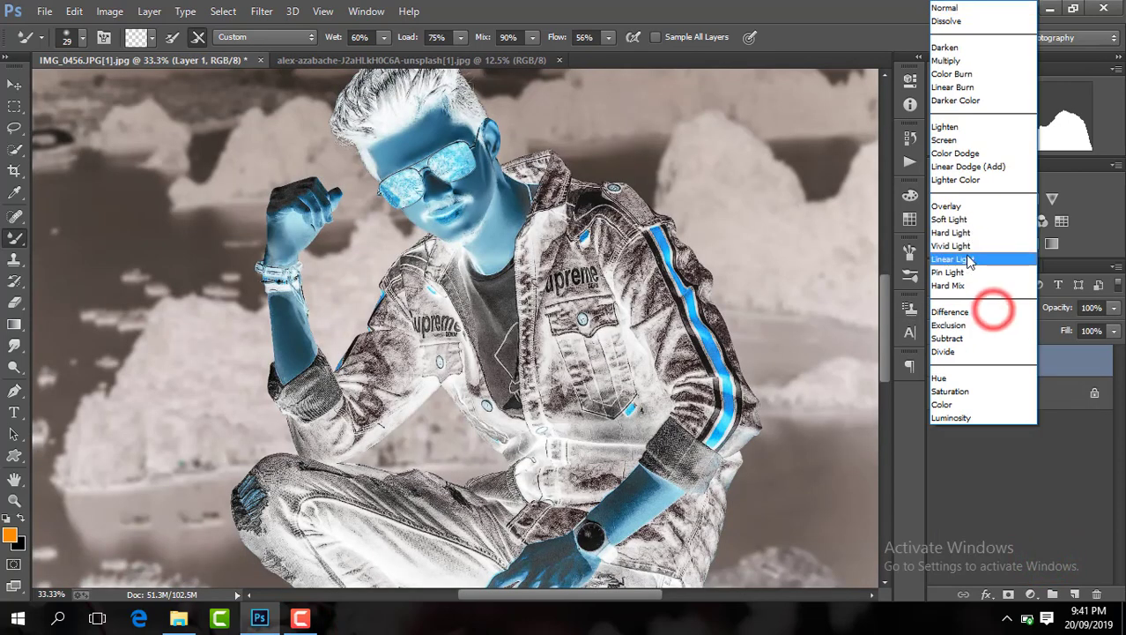
{"action": "left_click", "coordinate": [951, 245]}
Apply High Pass at radius 8.6, then set a Gaussian Blur radius of 4.0.
{"action": "left_click", "coordinate": [261, 10]}
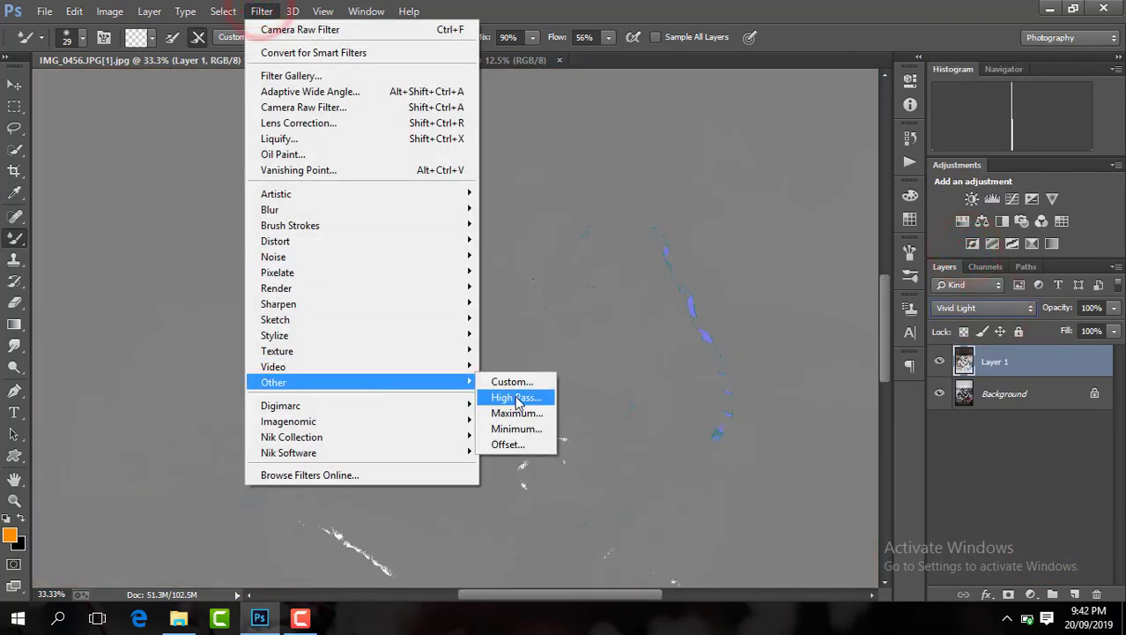
{"action": "left_click", "coordinate": [514, 399]}
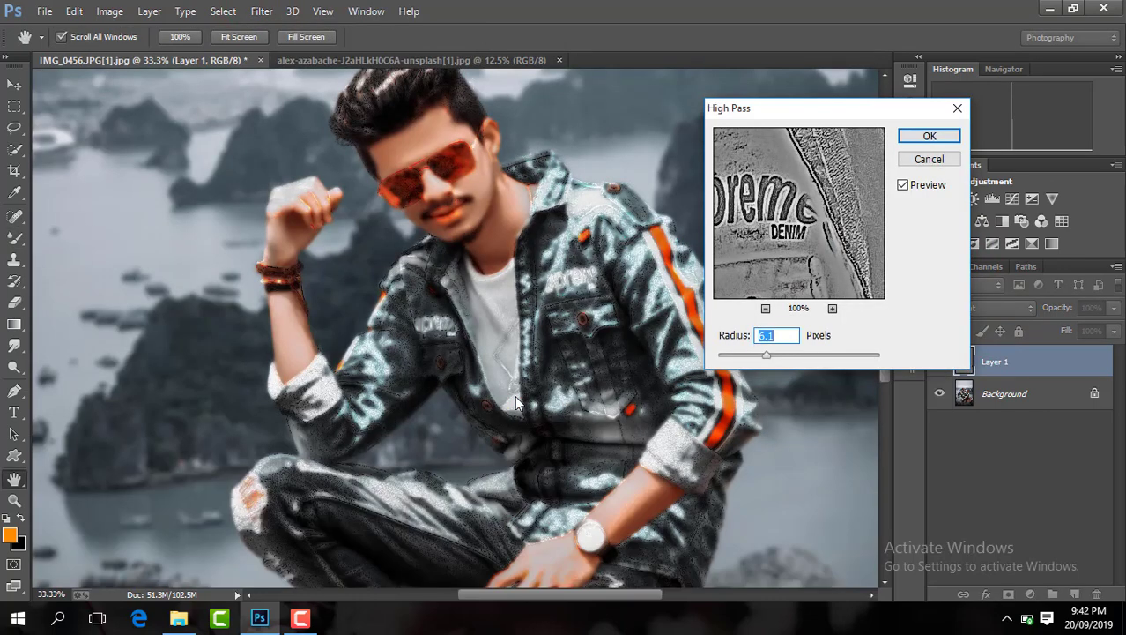
{"action": "left_click_drag", "start_coordinate": [771, 355], "coordinate": [777, 356]}
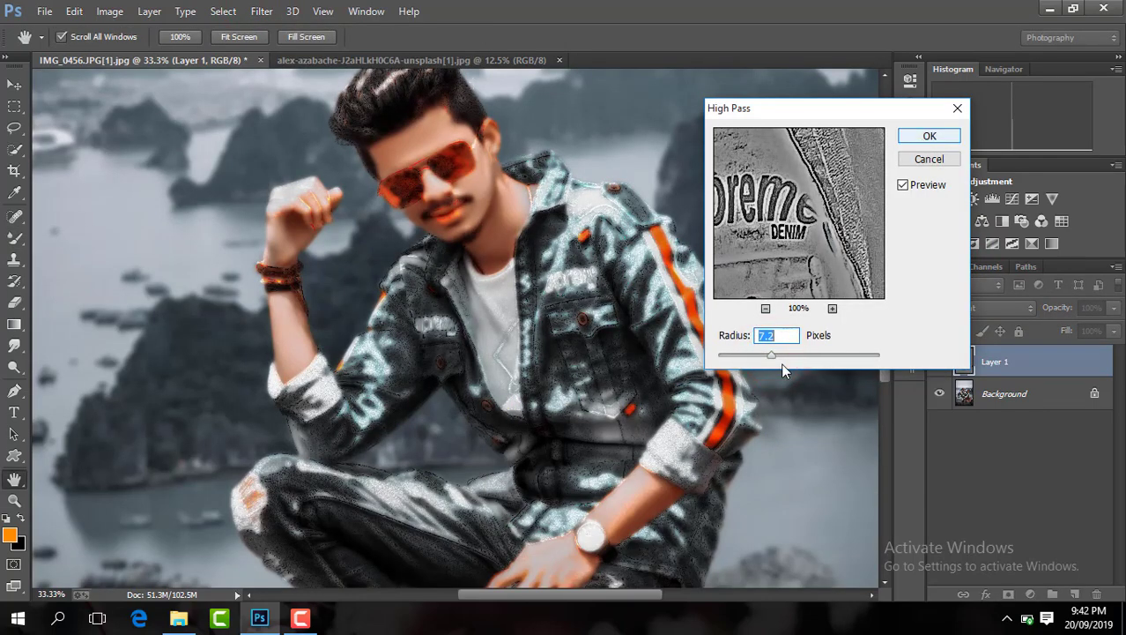
{"action": "left_click", "coordinate": [929, 135]}
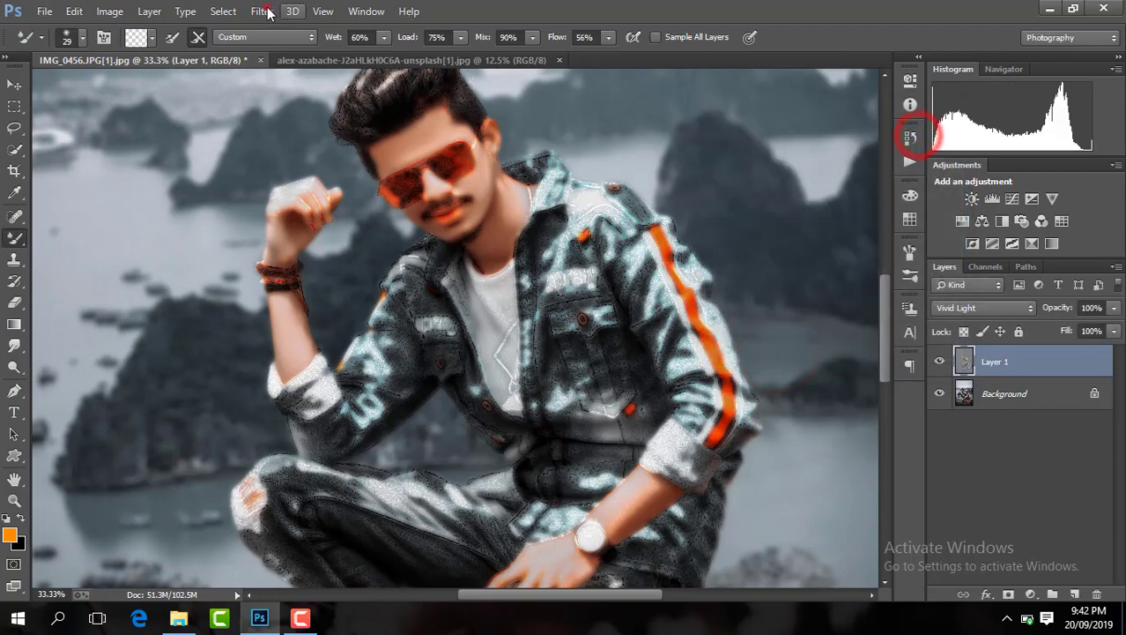
{"action": "left_click", "coordinate": [262, 10]}
{"action": "left_click", "coordinate": [524, 326]}
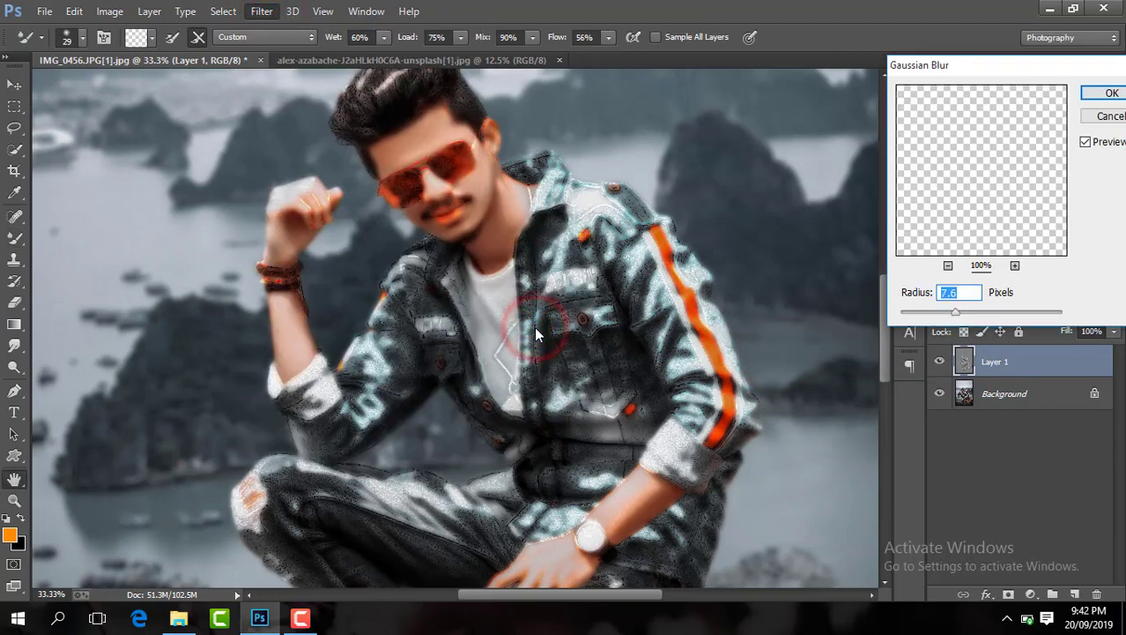
{"action": "key", "text": "ctrl+plus"}
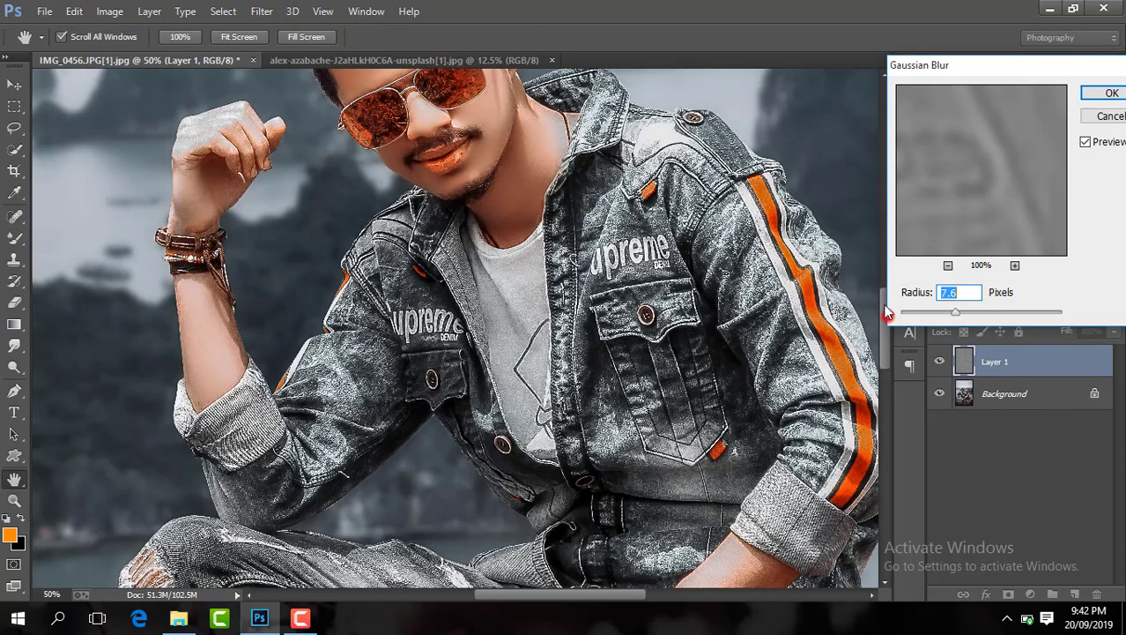
{"action": "left_click", "coordinate": [884, 312]}
{"action": "left_click", "coordinate": [937, 313]}
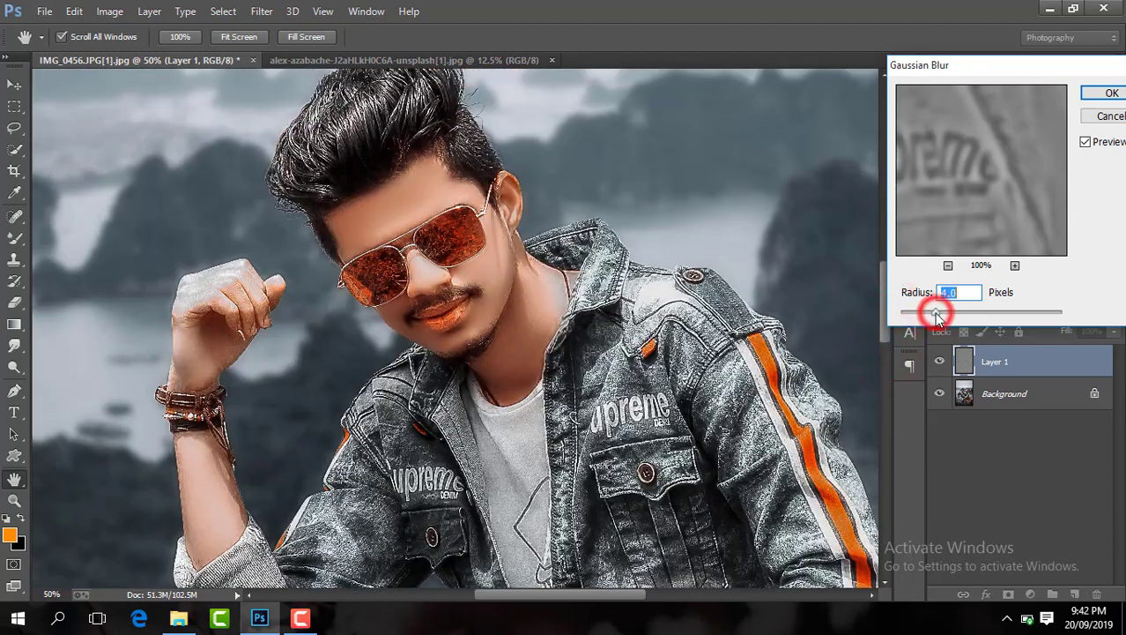
Apply the Gaussian Blur, hide Layer 1 behind a black mask, and use a 149 px brush.
{"action": "left_click", "coordinate": [1097, 92]}
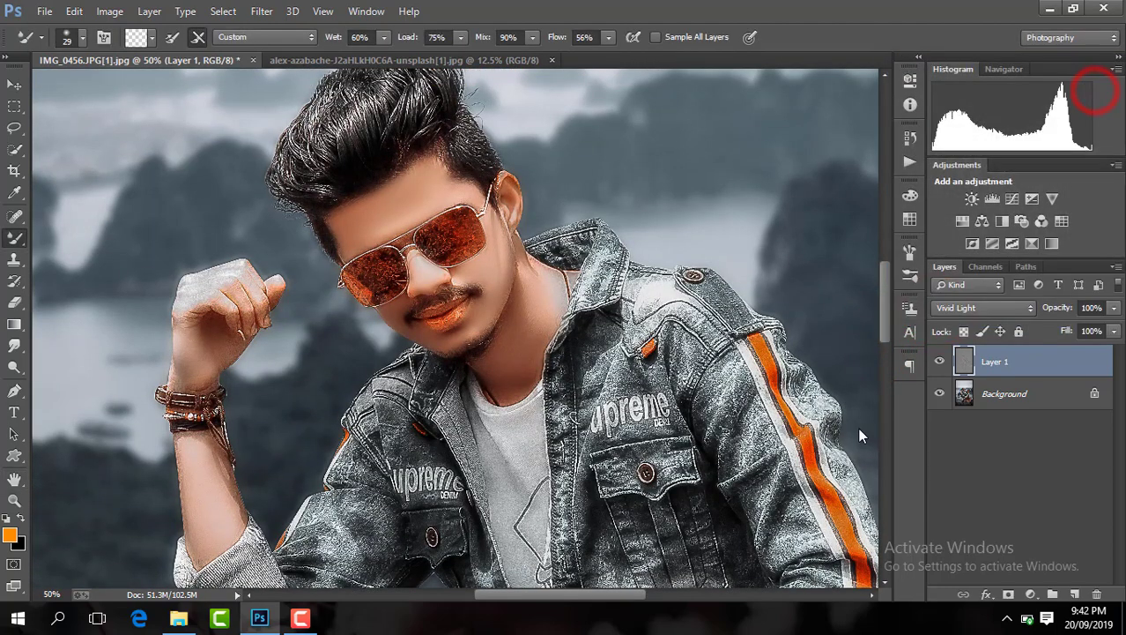
{"action": "left_click", "coordinate": [1007, 602], "text": "alt"}
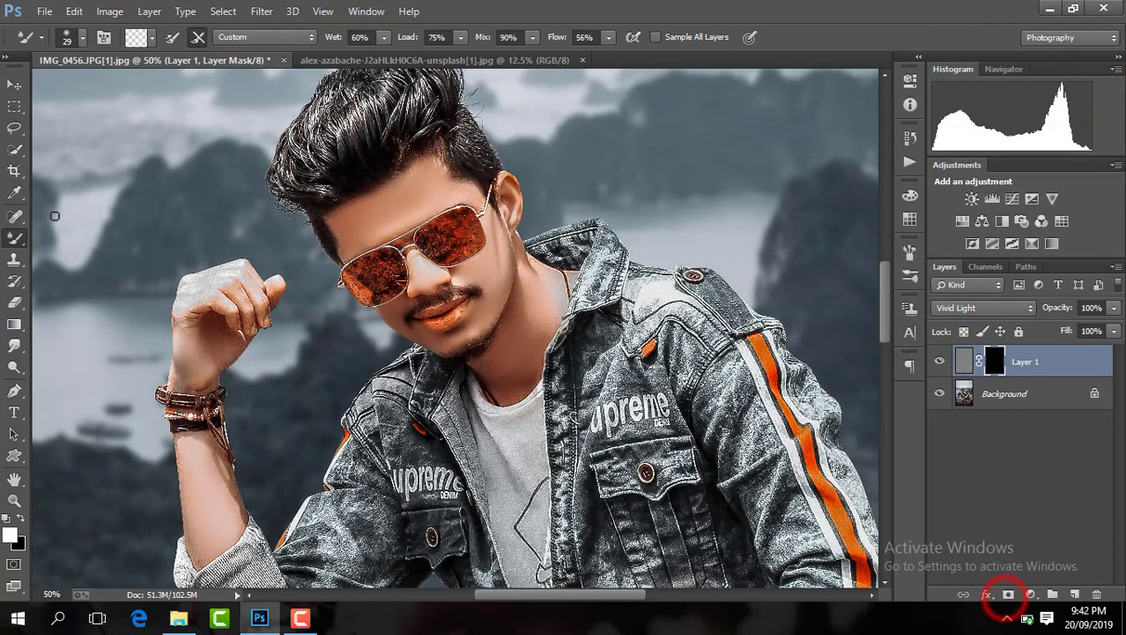
{"action": "right_click", "coordinate": [14, 238]}
{"action": "left_click", "coordinate": [76, 231]}
{"action": "left_click", "coordinate": [83, 39]}
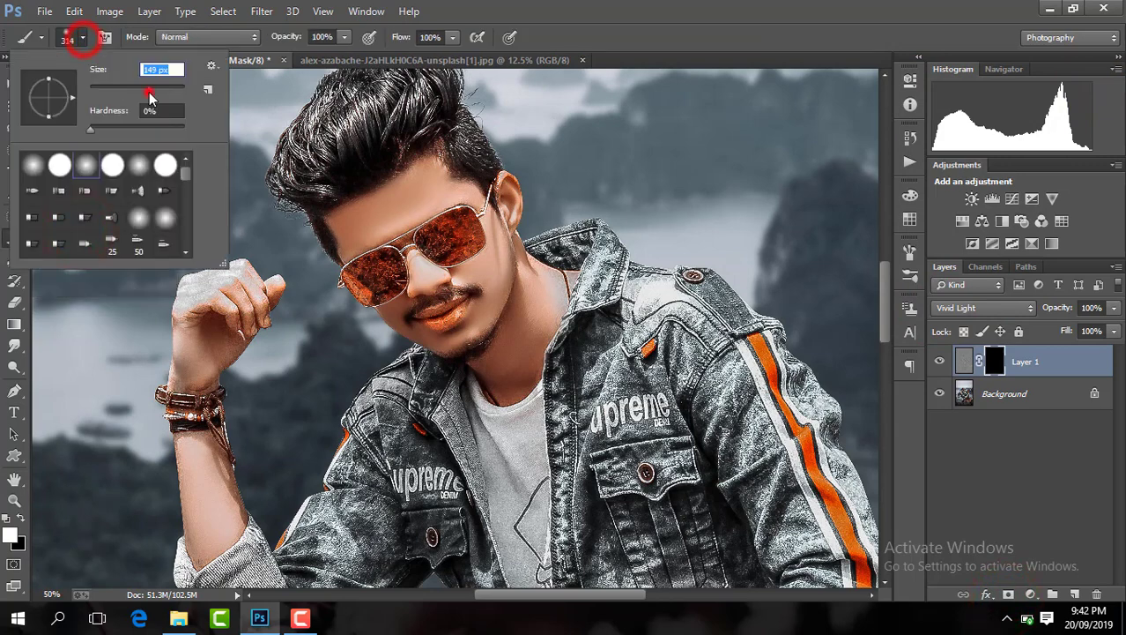
{"action": "key", "text": "Return"}
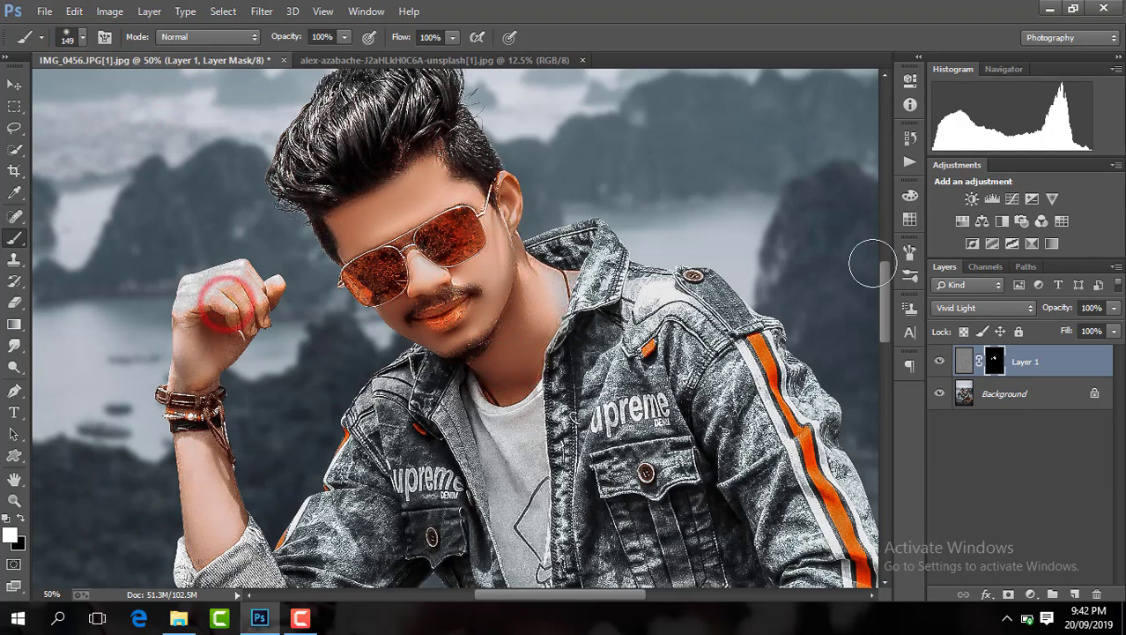
Paint white on the mask over the man's arms, forearms and hands to reveal the smoothing.
{"action": "scroll", "coordinate": [225, 300], "scroll_direction": "down", "scroll_amount": 5}
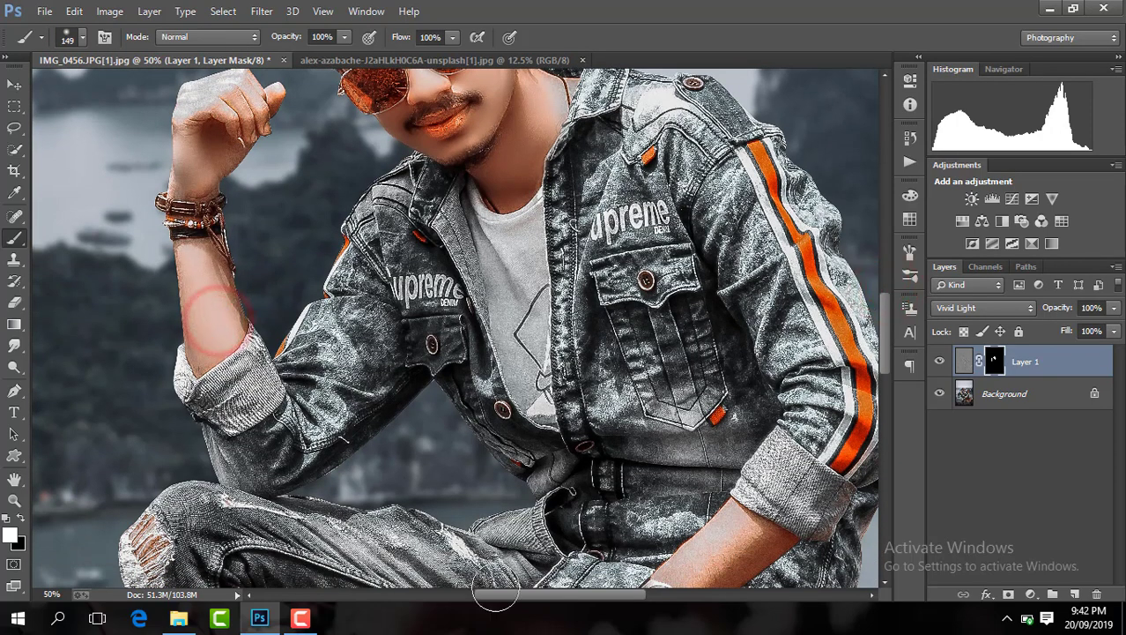
{"action": "left_click_drag", "start_coordinate": [495, 595], "coordinate": [519, 595]}
{"action": "left_click_drag", "start_coordinate": [887, 319], "coordinate": [887, 356]}
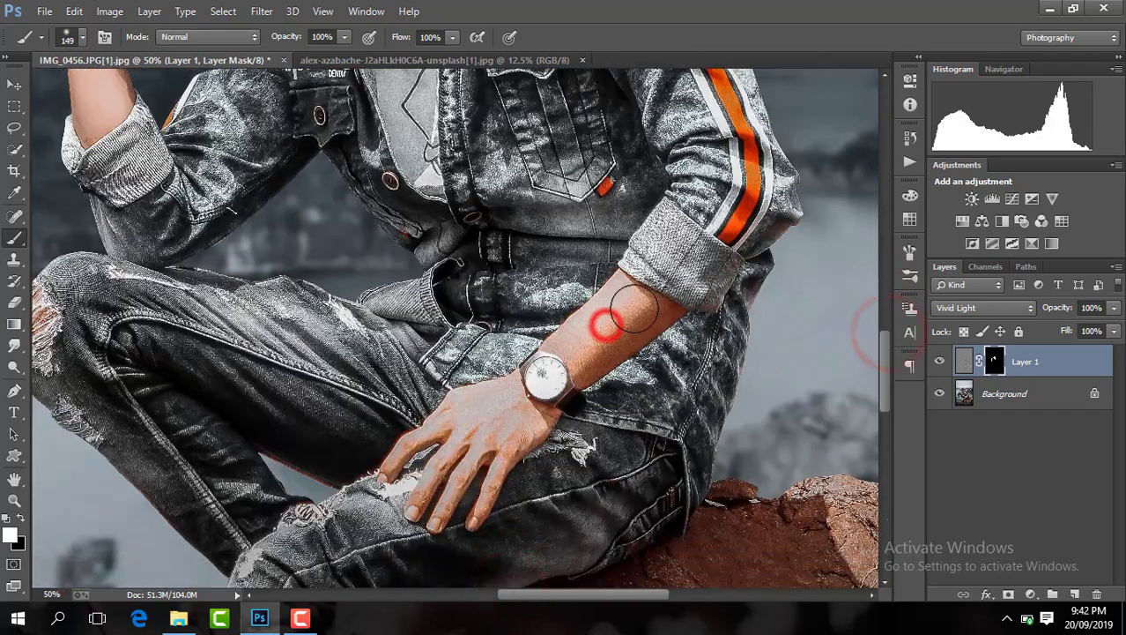
{"action": "left_click_drag", "start_coordinate": [632, 308], "coordinate": [582, 350]}
{"action": "left_click_drag", "start_coordinate": [885, 394], "coordinate": [882, 494]}
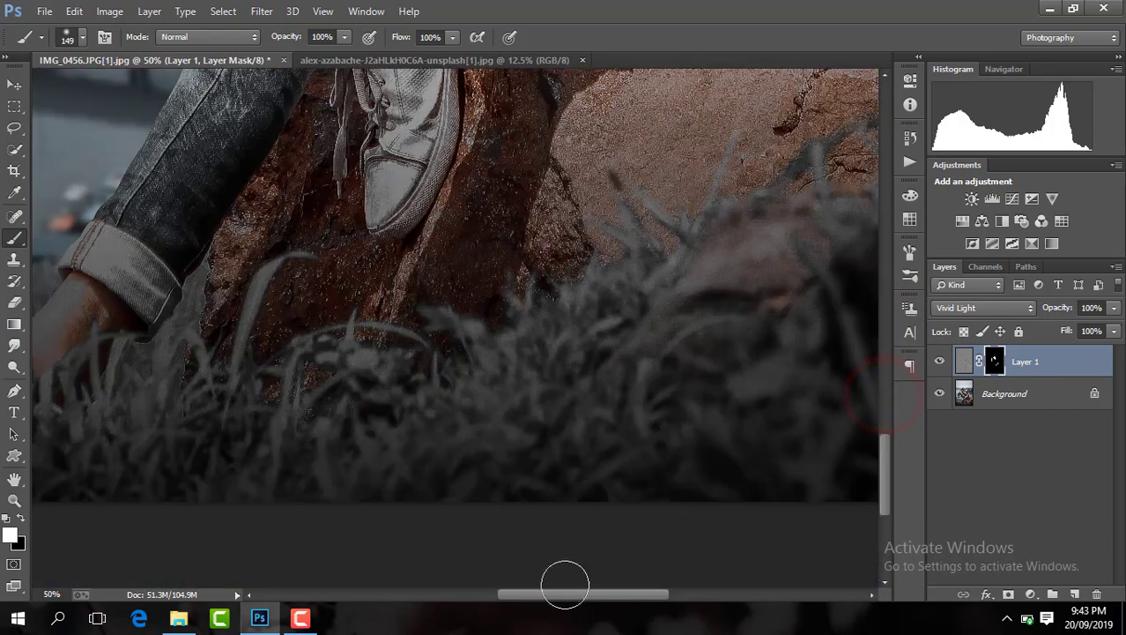
{"action": "left_click_drag", "start_coordinate": [565, 592], "coordinate": [573, 592]}
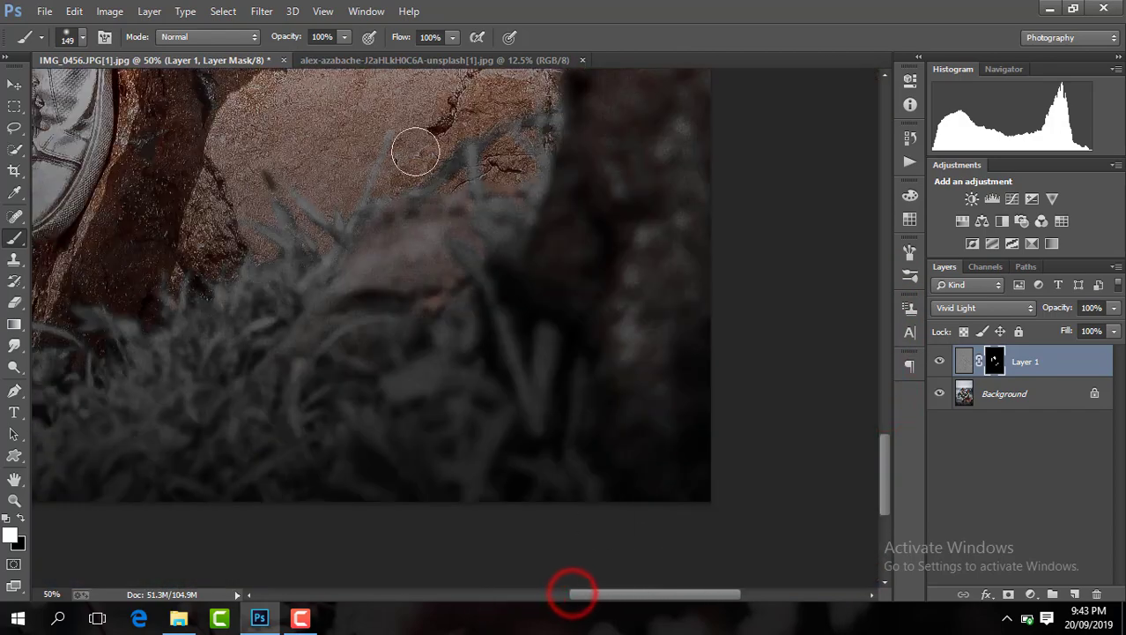
{"action": "left_click_drag", "start_coordinate": [711, 595], "coordinate": [588, 565]}
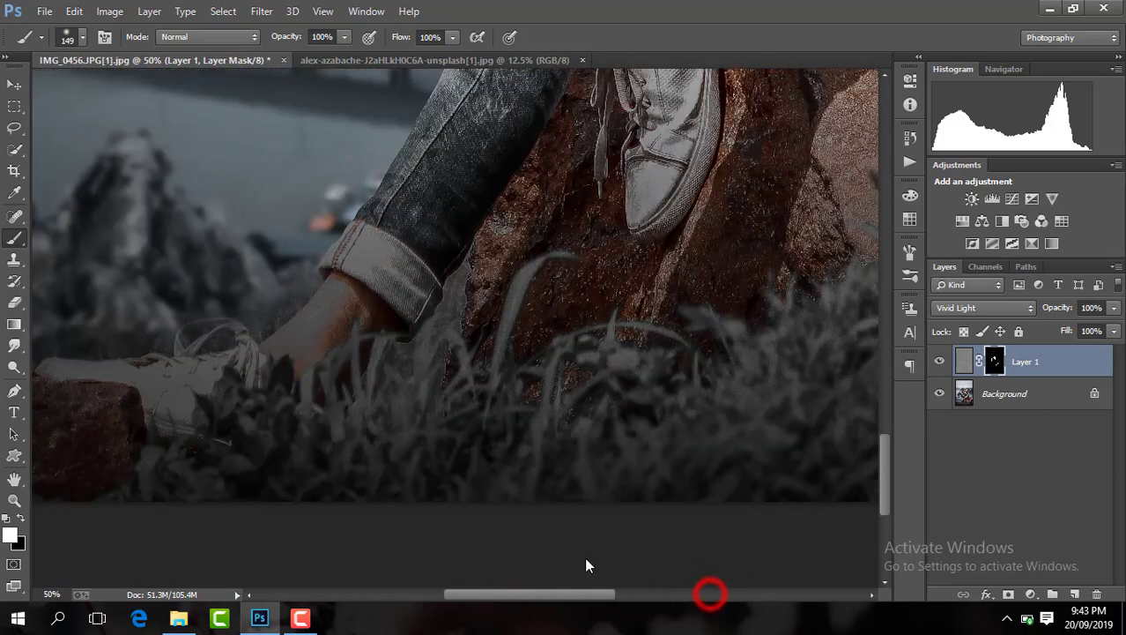
Zoom out and paint the smoothing onto the man's face and hairline.
{"action": "key", "text": "ctrl+minus"}
{"action": "key", "text": "ctrl+minus"}
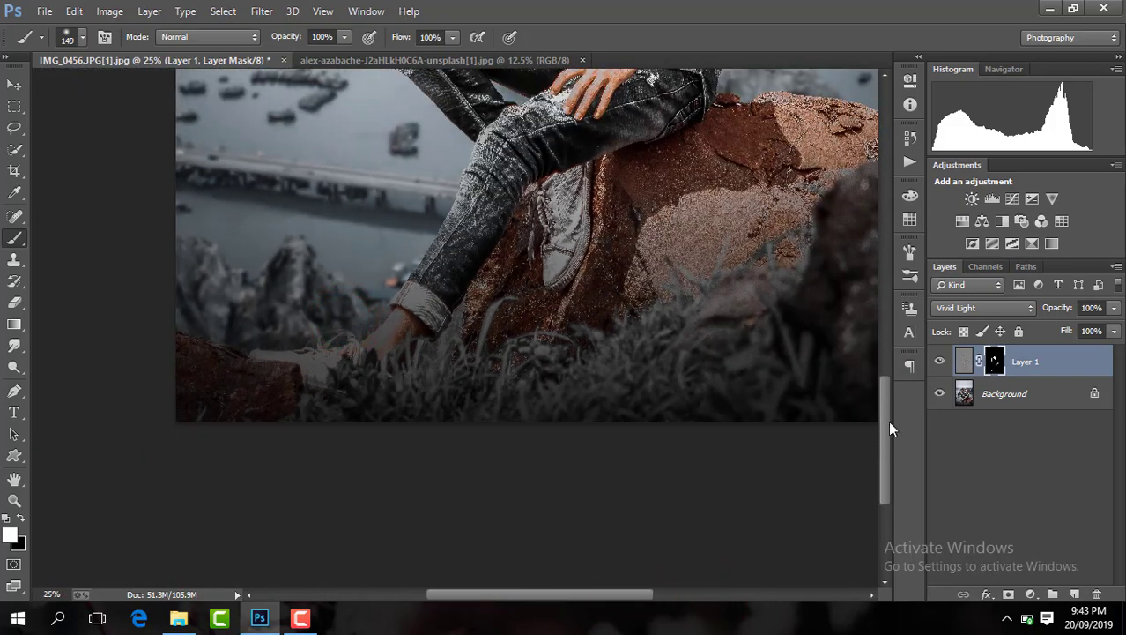
{"action": "left_click_drag", "start_coordinate": [885, 428], "coordinate": [884, 133]}
{"action": "key", "text": "ctrl+plus"}
{"action": "key", "text": "ctrl+plus"}
{"action": "key", "text": "ctrl+plus"}
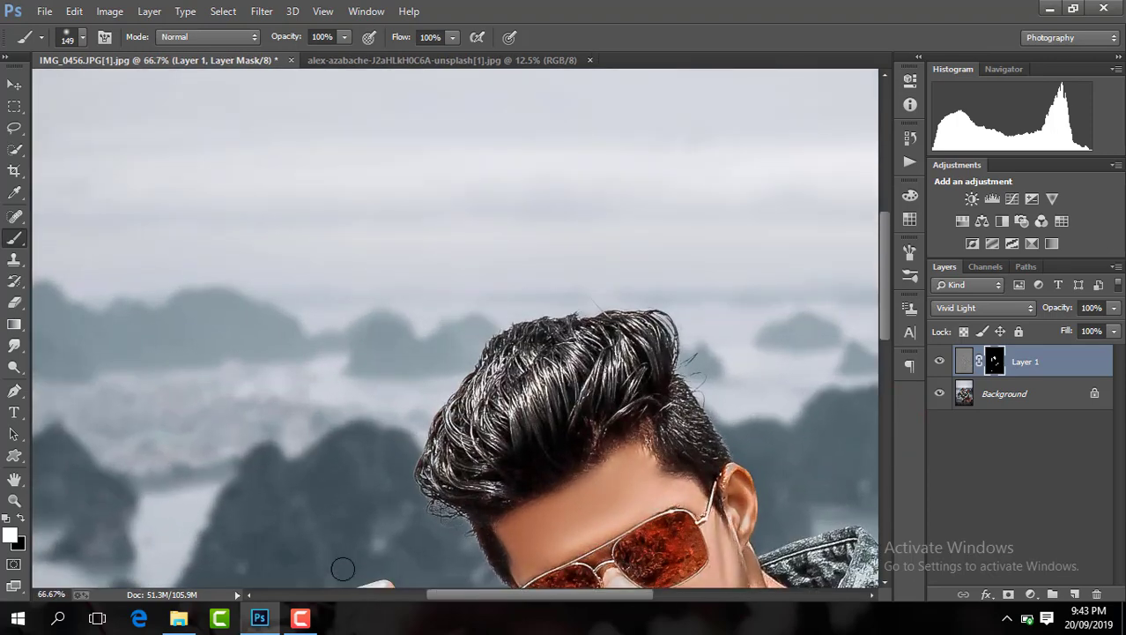
{"action": "left_click_drag", "start_coordinate": [884, 238], "coordinate": [879, 279]}
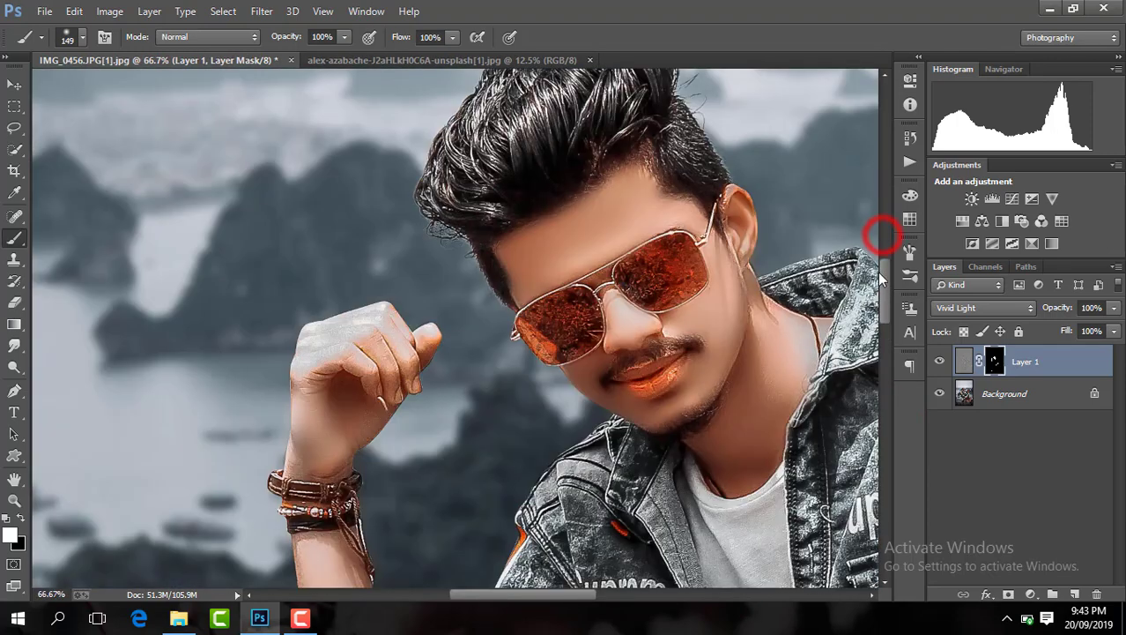
{"action": "left_click", "coordinate": [14, 304]}
Refine the smoothing mask with a 41 px eraser, then zoom out.
{"action": "left_click", "coordinate": [82, 37]}
{"action": "left_click_drag", "start_coordinate": [132, 91], "coordinate": [110, 91]}
{"action": "left_click", "coordinate": [670, 363]}
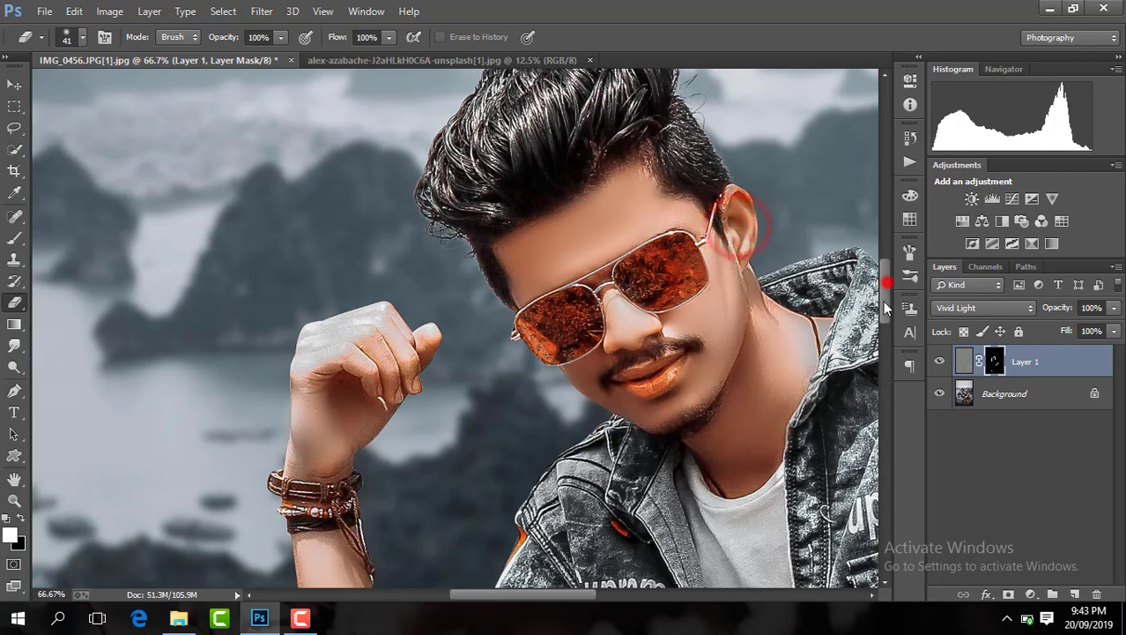
{"action": "left_click_drag", "start_coordinate": [885, 306], "coordinate": [885, 379]}
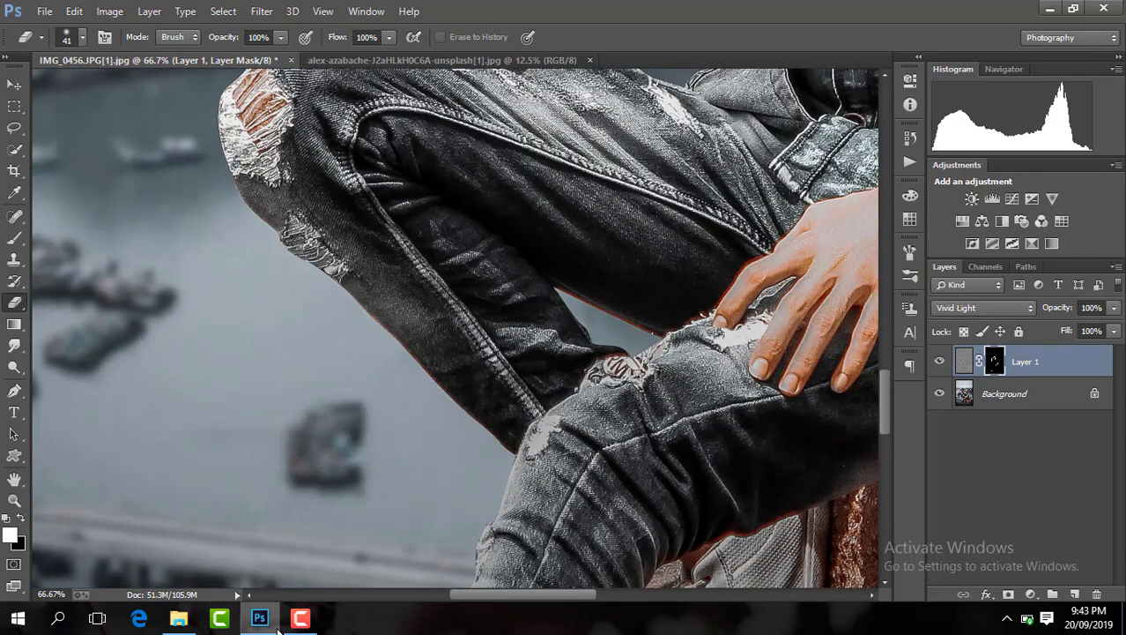
{"action": "scroll", "coordinate": [522, 531], "scroll_direction": "down", "scroll_amount": 1}
{"action": "scroll", "coordinate": [522, 531], "scroll_direction": "down", "scroll_amount": 1}
{"action": "scroll", "coordinate": [521, 531], "scroll_direction": "down", "scroll_amount": 2}
{"action": "scroll", "coordinate": [521, 531], "scroll_direction": "down", "scroll_amount": 1}
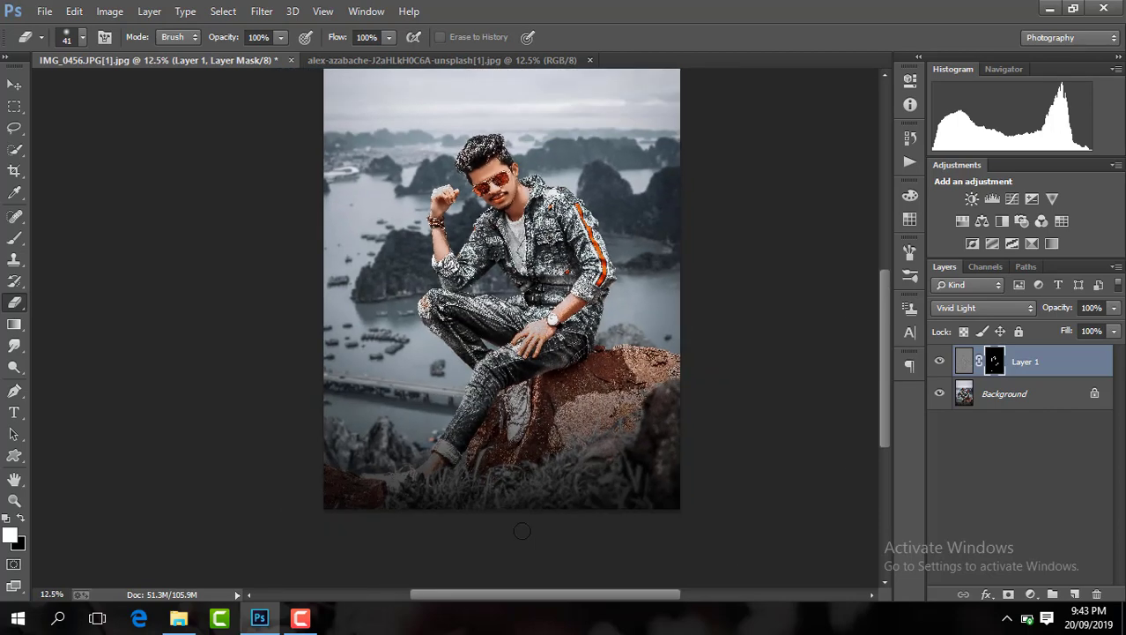
{"action": "scroll", "coordinate": [522, 530], "scroll_direction": "down", "scroll_amount": 1}
Merge Visible to flatten Layer 1 into a single Background layer.
{"action": "right_click", "coordinate": [1014, 366]}
{"action": "left_click", "coordinate": [794, 494]}
{"action": "scroll", "coordinate": [794, 500], "scroll_direction": "down", "scroll_amount": 1}
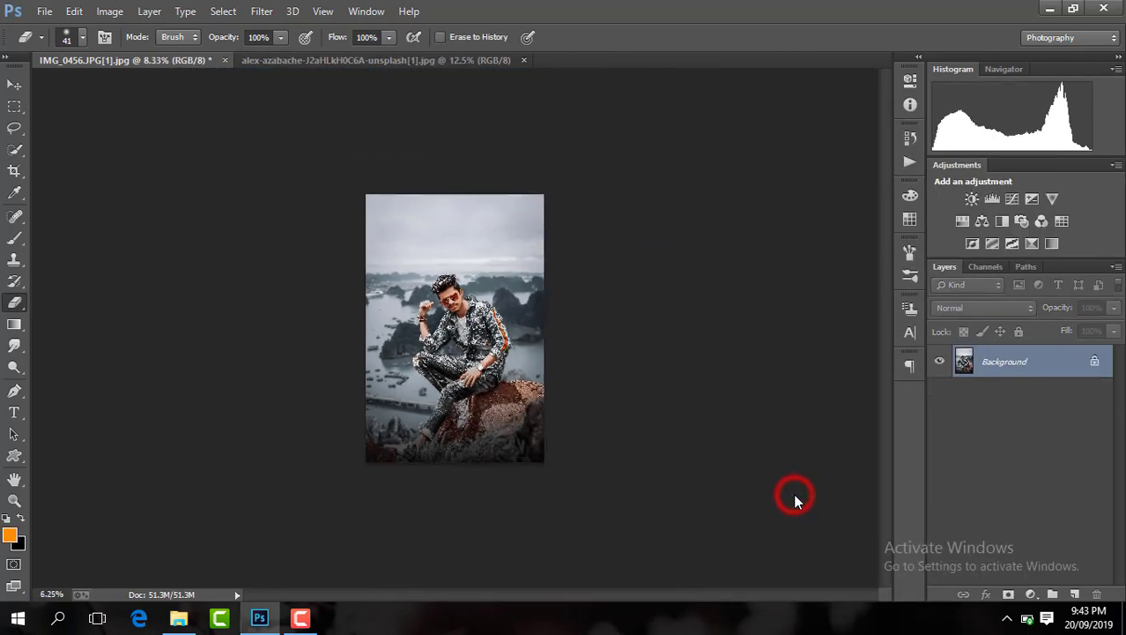